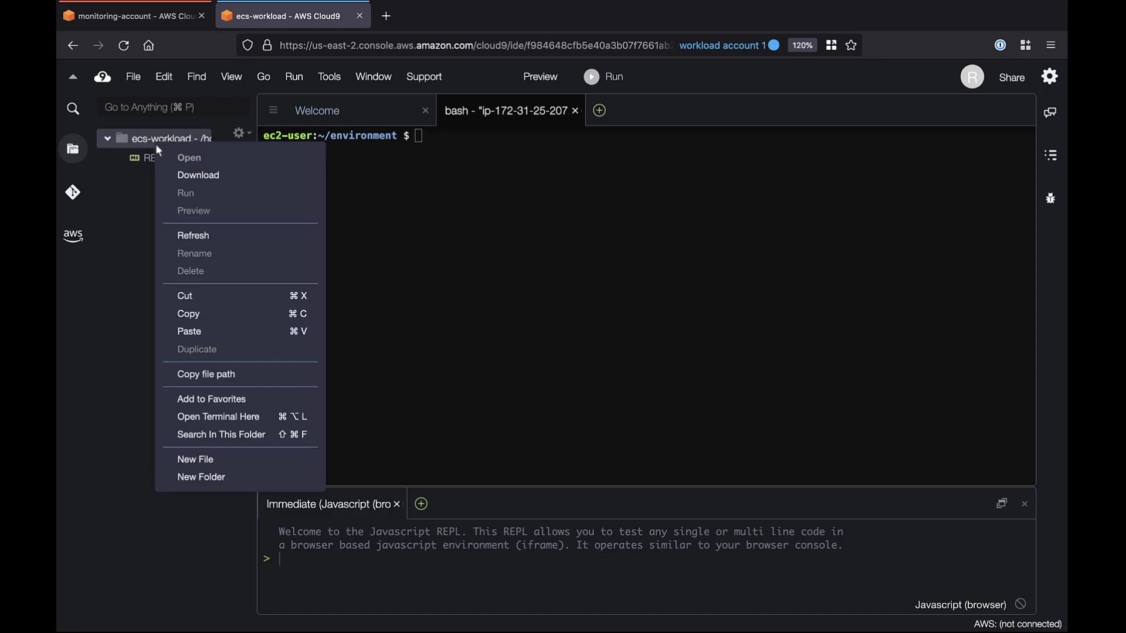
# - Create task-assume-role.json in the ecs-workload folder with a trust policy allowing ecs-tasks.amazonaws.com to perform sts:AssumeRole
pyautogui.click(194, 462)
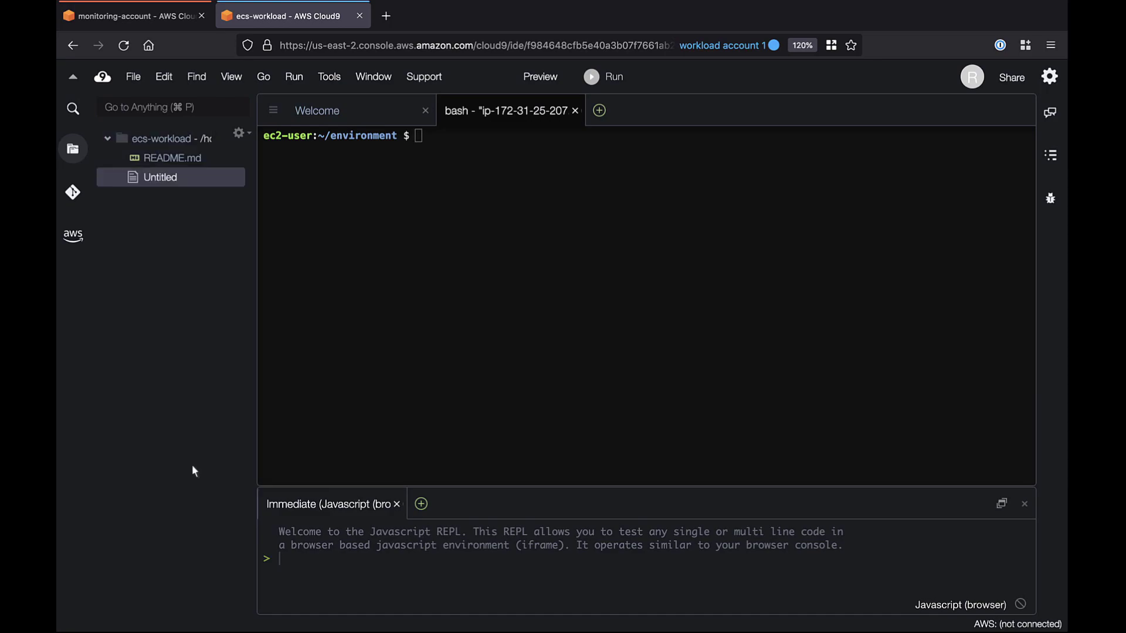
pyautogui.write('task-assume-role.json')
pyautogui.doubleClick(155, 186)
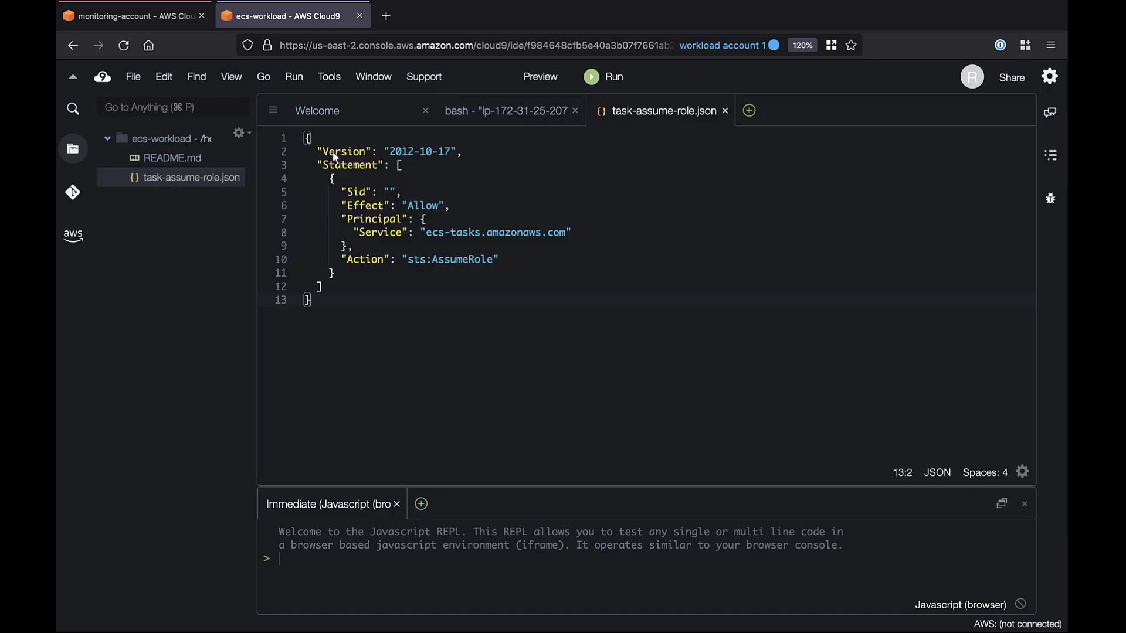
# - Create the IAM role ecs-xaccount-task-role from the terminal, using task-assume-role.json as its assume-role policy document
pyautogui.click(498, 114)
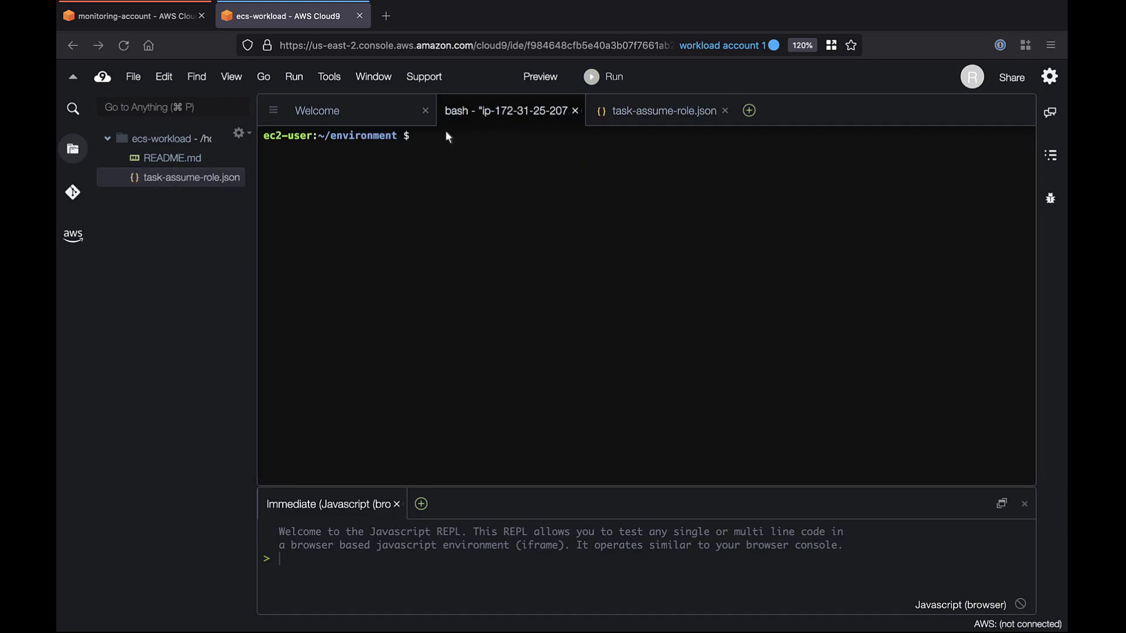
pyautogui.write('aws iam create-role --role-name ecs-xaccount-task-role --assume-role-policy-document file://task-assume-role.json')
pyautogui.press('Return')
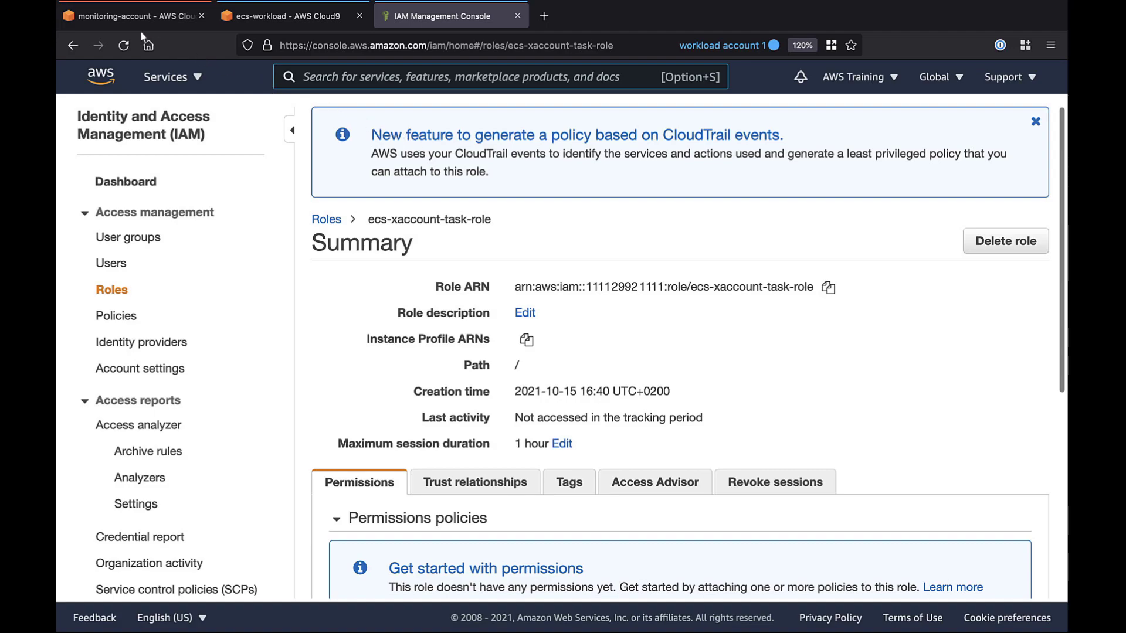
# - In the monitoring-account environment, create an Amazon Managed Prometheus workspace with the alias ecs-xaccount-metrics-demo
pyautogui.click(122, 22)
pyautogui.write('aws amp create-workspace --alias ecs-xaccount-metrics-demo')
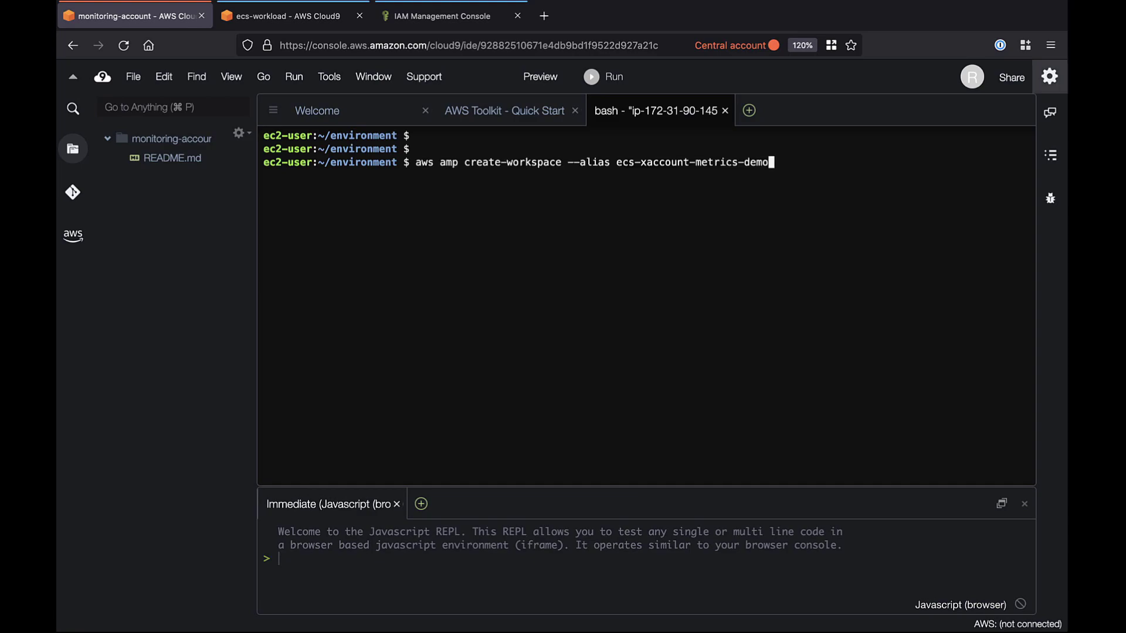
pyautogui.press('Return')
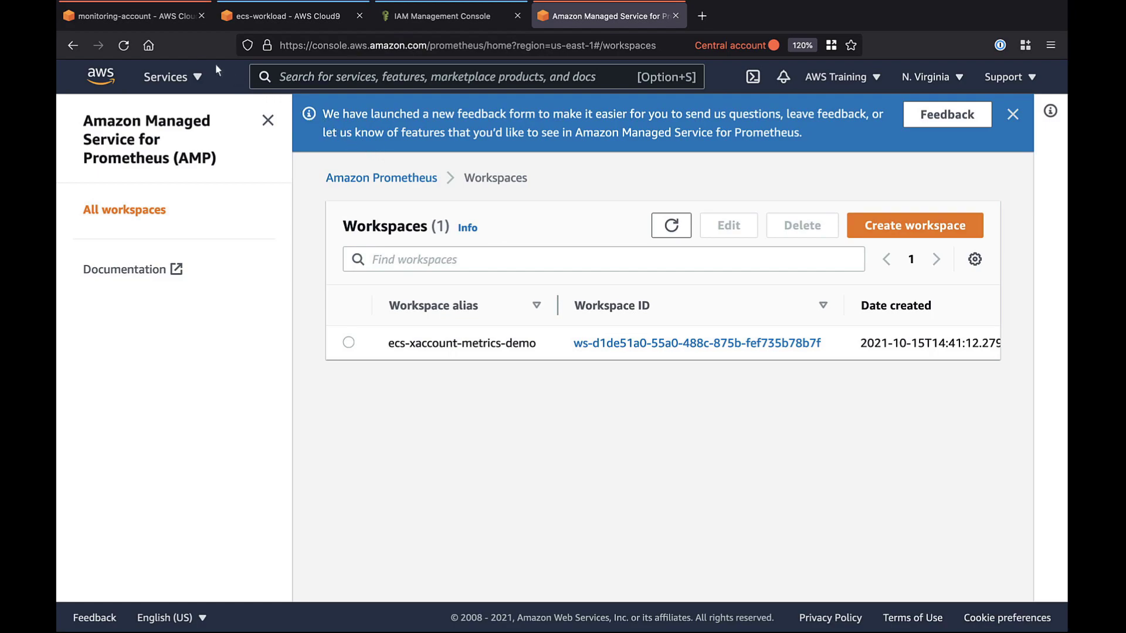
# - Return to the monitoring-account environment, create a file named policy.json in its root folder, and open it
pyautogui.click(135, 23)
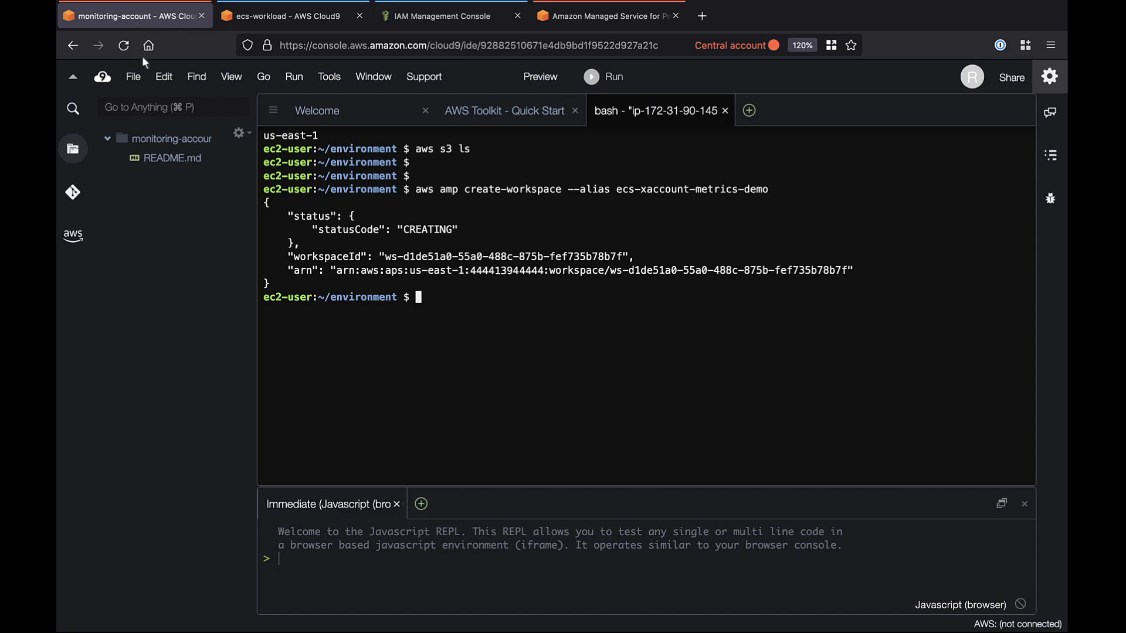
pyautogui.rightClick(161, 144)
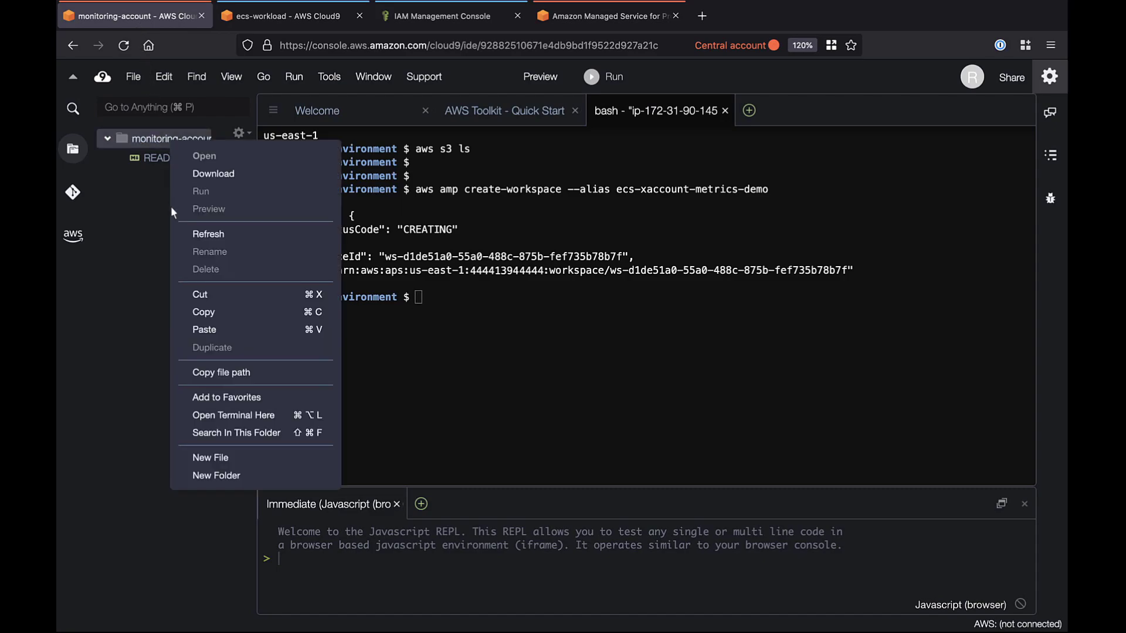
pyautogui.click(209, 458)
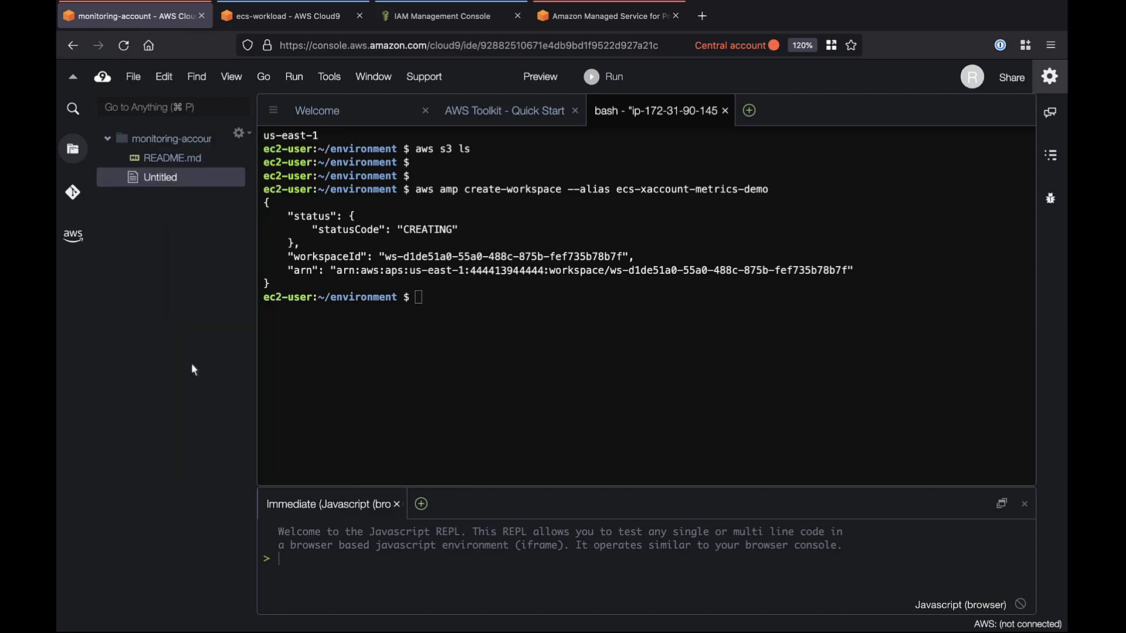
pyautogui.write('policy.json')
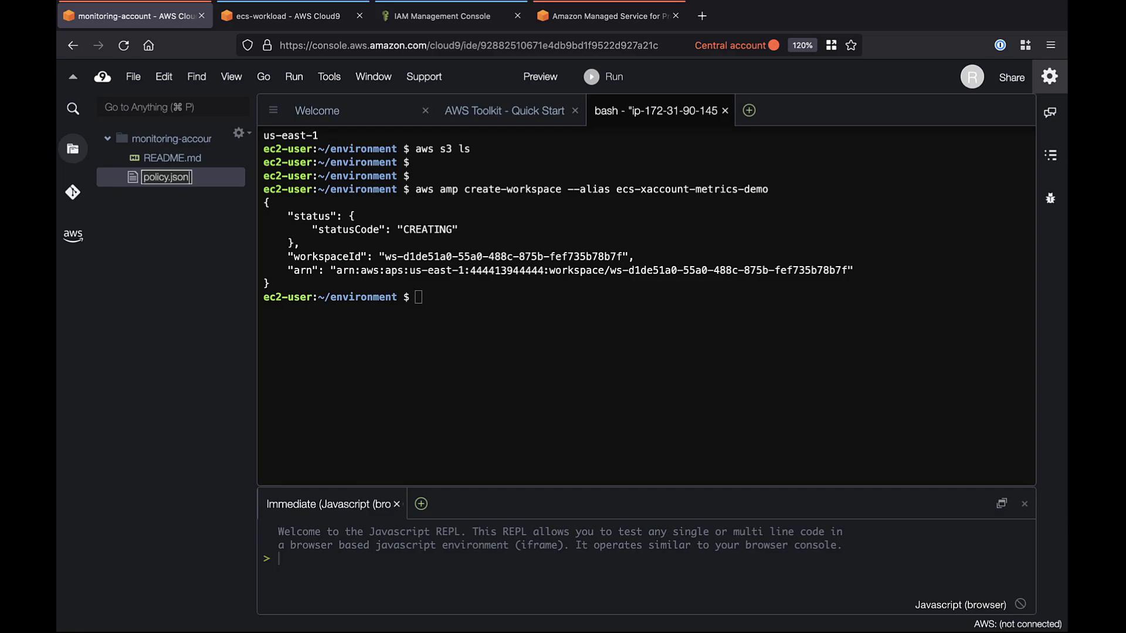
pyautogui.press('Return')
pyautogui.doubleClick(159, 164)
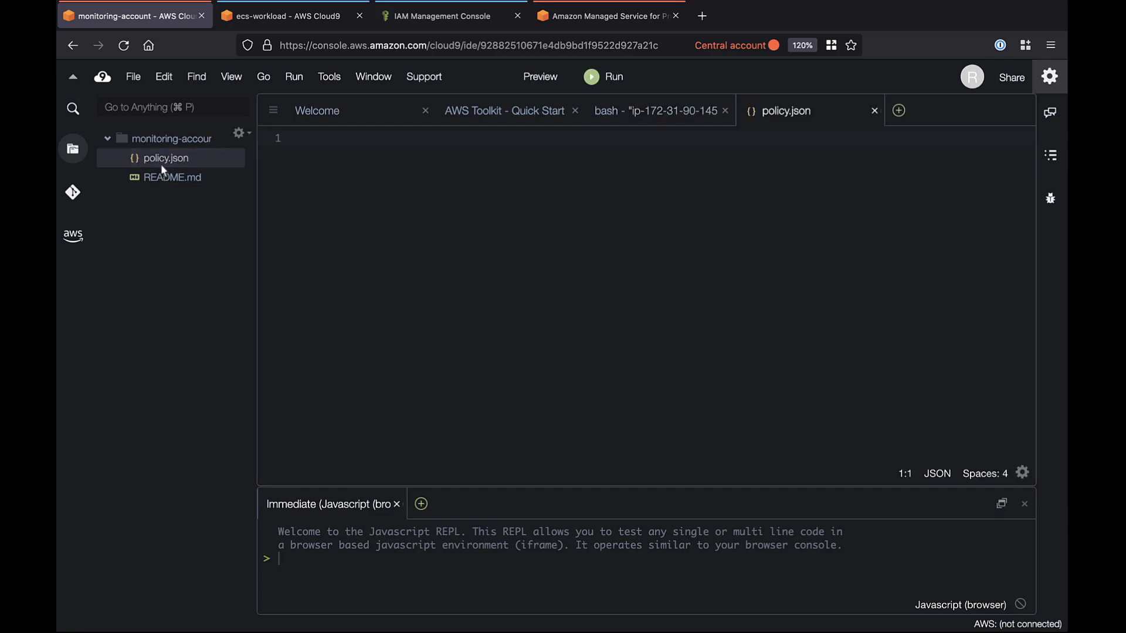
# - Fill policy.json with a trust policy allowing ecs-xaccount-task-role in $WORKLOAD_ACCOUNT_ID to perform sts:AssumeRole, then save and close it
pyautogui.write('{   "Version": "2012-10-17",   "Statement": [     {       "Effect": "Allow",       "Principal": {         "AWS": [           "arn:aws:iam::$WORKLOAD_ACCOUNT_ID:role/ecs-xaccount-task-role"         ]       },       "Action": "sts:AssumeRole",       "Condition": {}     }   ] }')
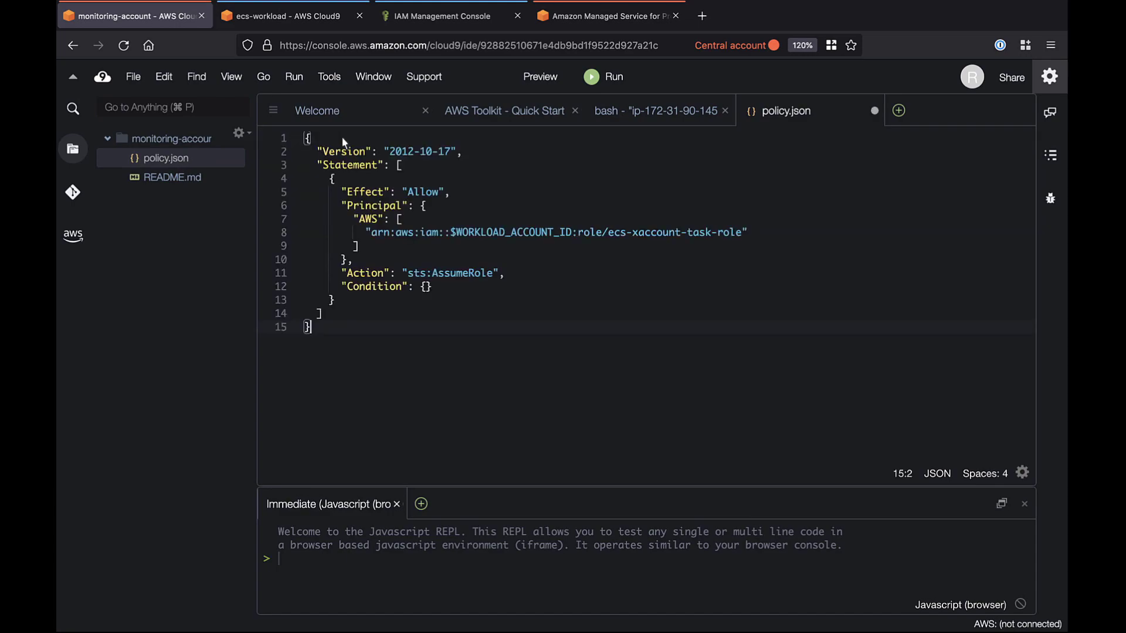
pyautogui.click(874, 111)
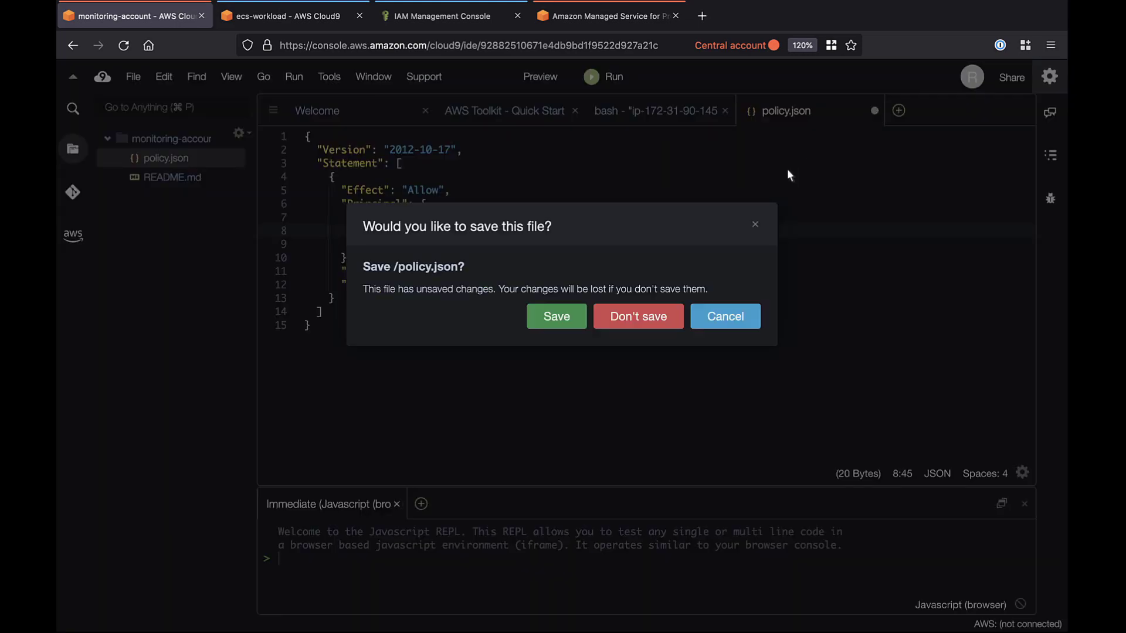
pyautogui.click(558, 323)
# - Assign WORKLOAD_ACCOUNT_ID from the aws sts get-caller-identity account query and clear the terminal
pyautogui.write('WORKLOAD_ACCOUNT_ID=$(aws sts get-caller-identity --output text --query Account)')
pyautogui.press('Return')
pyautogui.hotkey('ctrl', 'l')
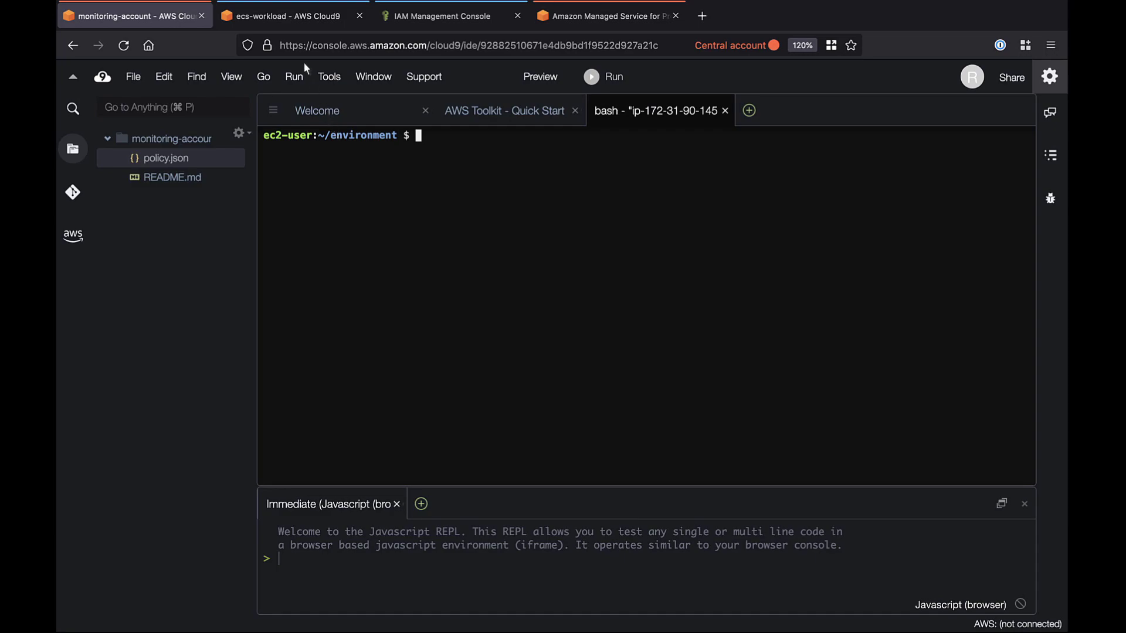
# - Look up the workload account ID in the ecs-workload terminal and assign it to WORKLOAD_ACCOUNT_ID in the monitoring-account terminal
pyautogui.click(287, 18)
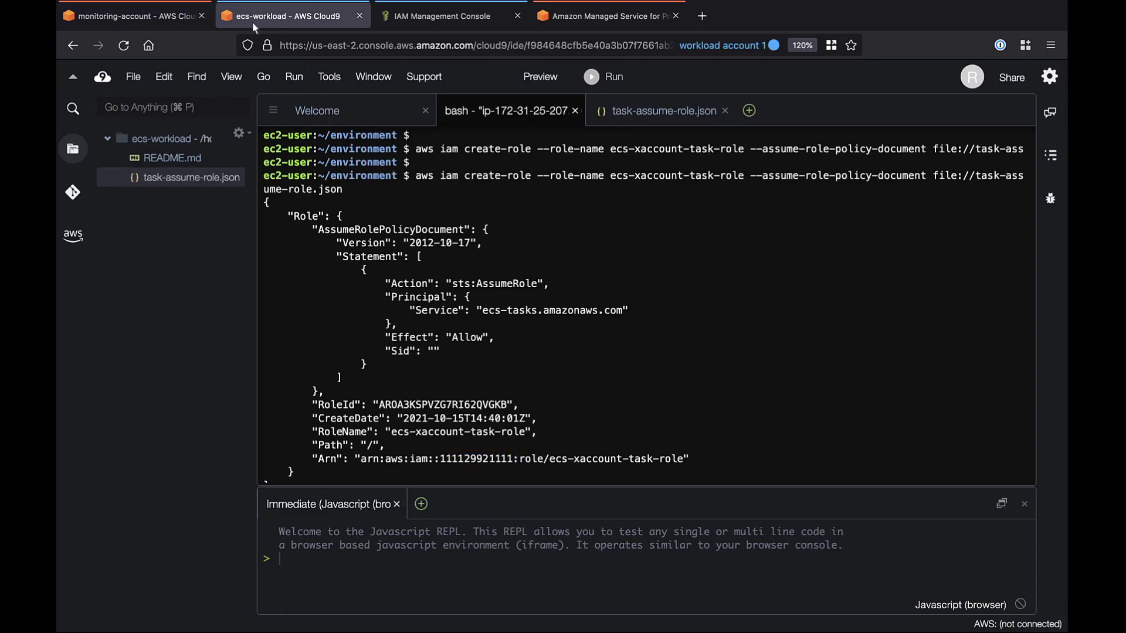
pyautogui.click(127, 23)
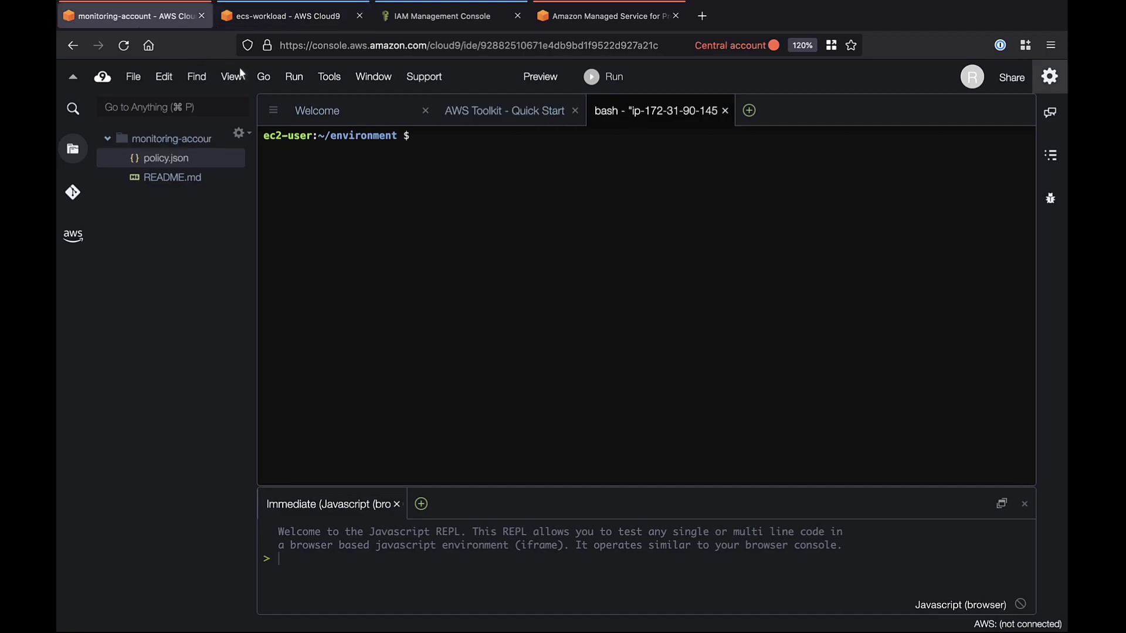
pyautogui.write('WORKLOAD_ACCOUNT_ID=111129921111')
pyautogui.press('Return')
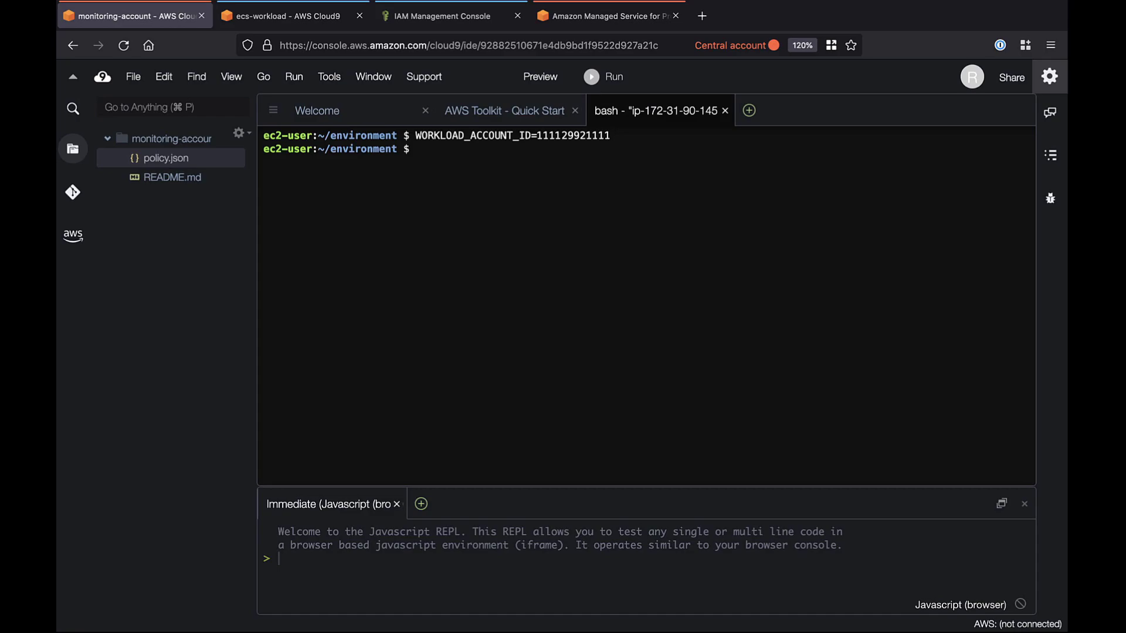
# - Write policy.json through a cat heredoc letting the workload account's ecs-xaccount-task-role perform sts:AssumeRole, and check the substituted account ID in the file
pyautogui.write('cat > policy.json <<EOF')
pyautogui.press('Return')
pyautogui.write('{   "Version": "2012-10-17",   "Statement": [     {       "Effect": "Allow",       "Principal": {         "AWS": [           "arn:aws:iam::$WORKLOAD_ACCOUNT_ID:role/ecs-xaccount-task-role"         ]       },       "Action": "sts:AssumeRole",       "Condition": {}     }   ] } EOF')
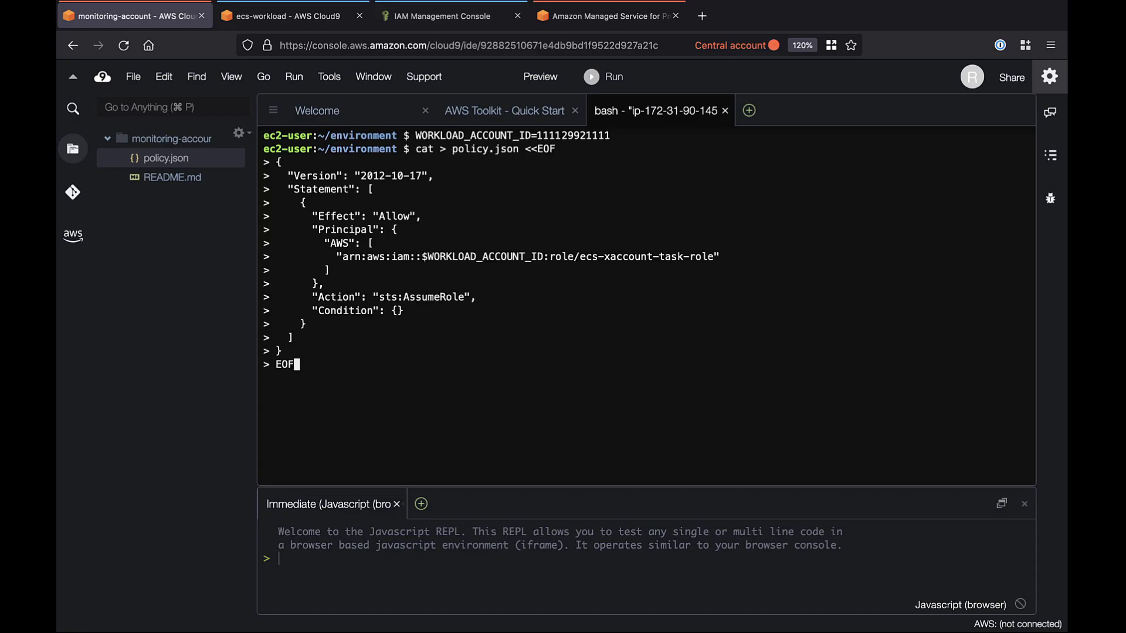
pyautogui.press('Return')
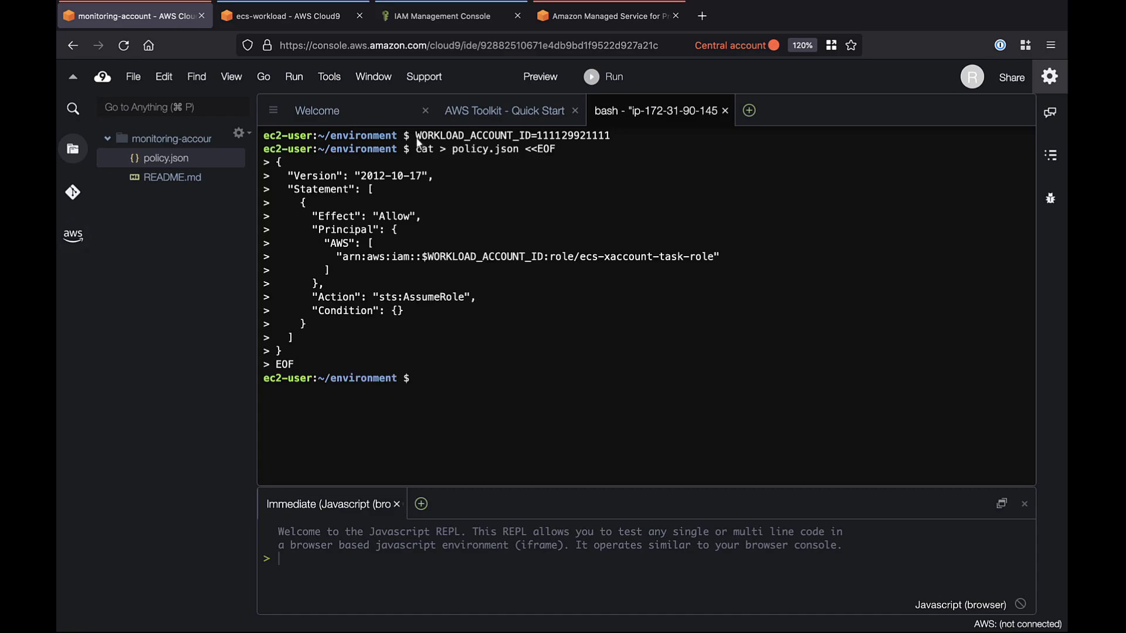
pyautogui.doubleClick(164, 164)
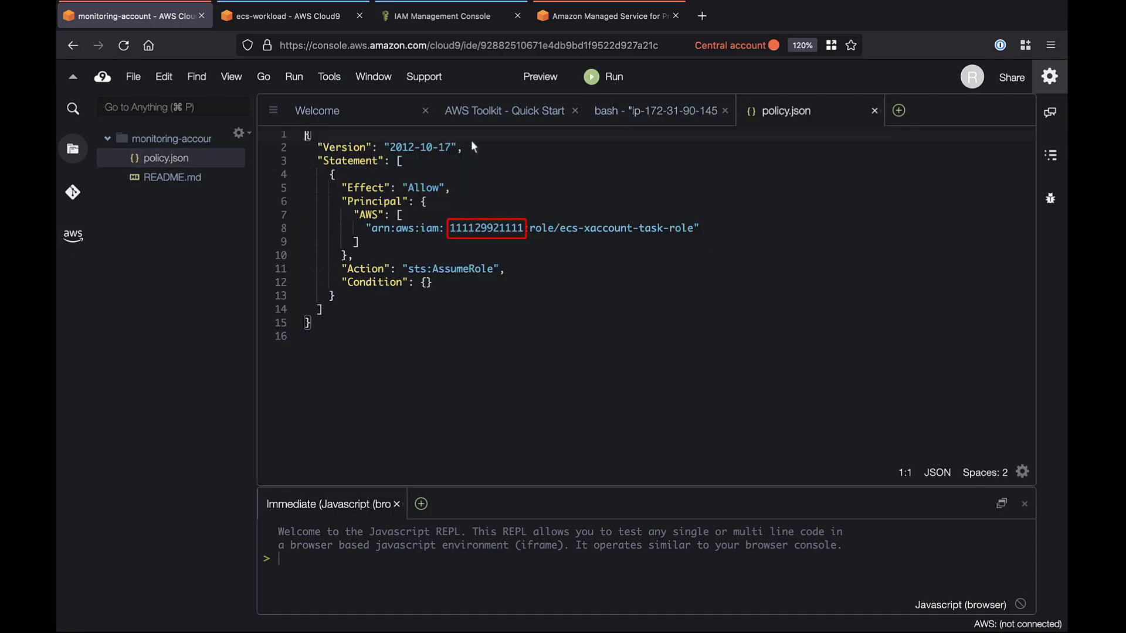
pyautogui.click(874, 111)
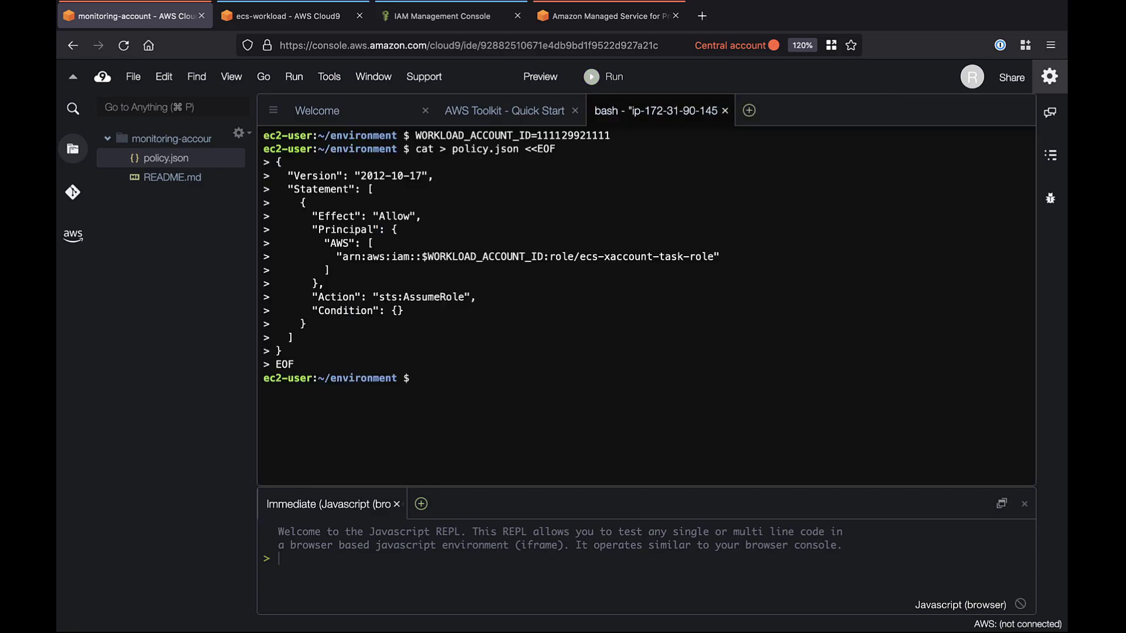
# - Create the IAM role ECS-AMP-Central-Role from policy.json and attach the AmazonPrometheusRemoteWriteAccess policy to it
pyautogui.write("aws iam create-role \\   --role-name ECS-AMP-Central-Role \\   --assume-role-policy-document file://policy.json \\   --query 'Role.RoleName' \\   --output text")
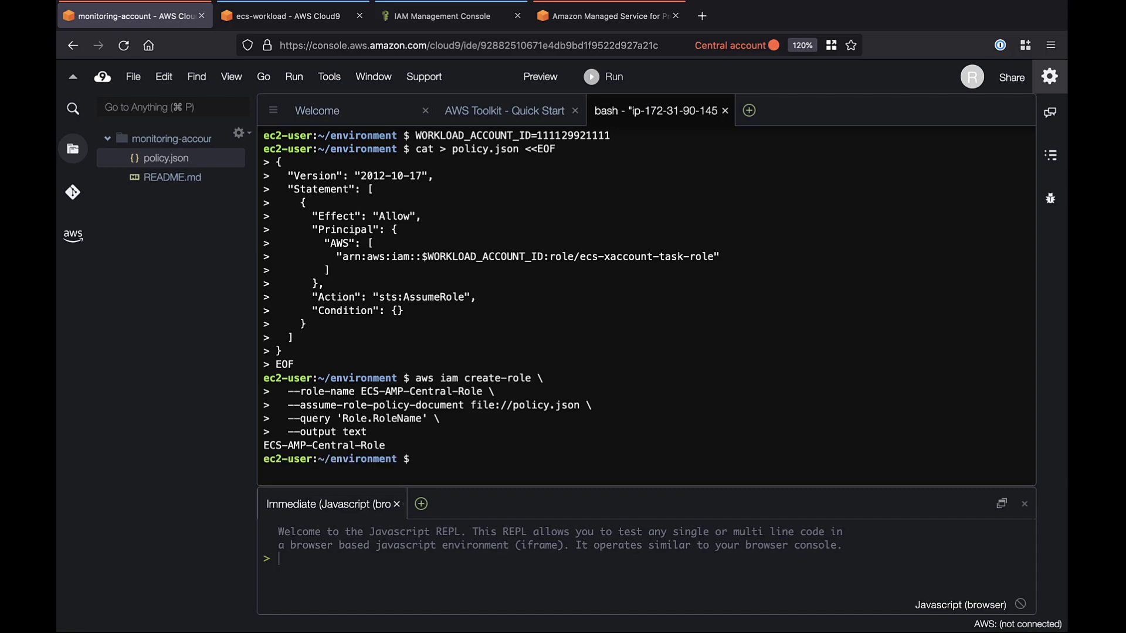
pyautogui.write('e-policy --role-name ECS-AMP-Central-Role \\     --policy-arn arn:aws:iam::aws:policy/AmazonPrometheusRemoteWriteAccess')
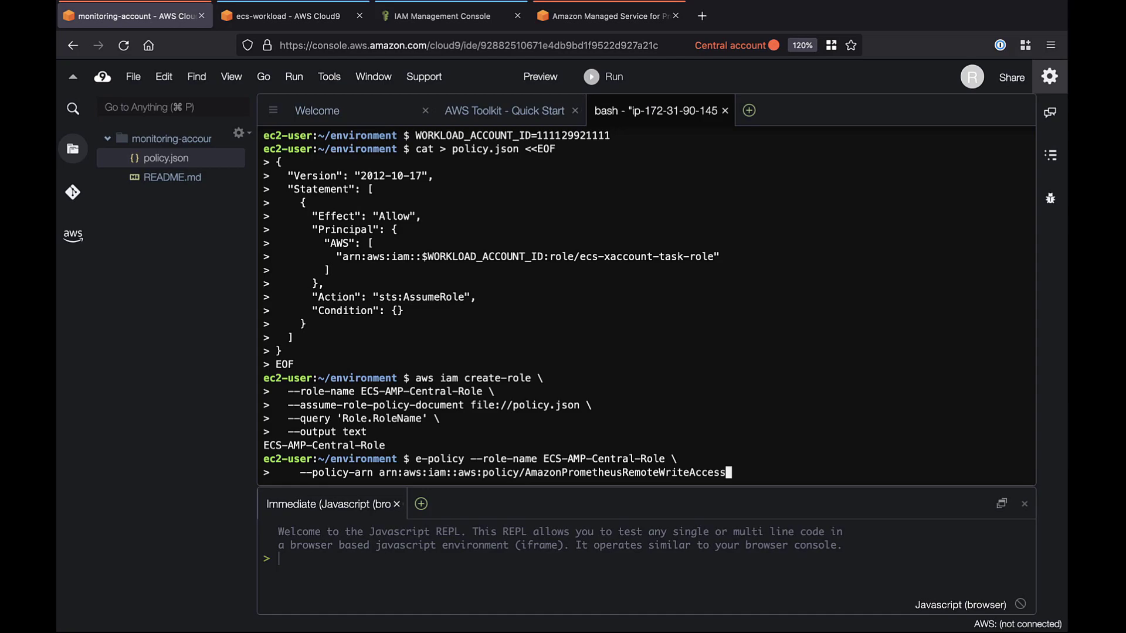
pyautogui.hotkey('ctrl', 'c')
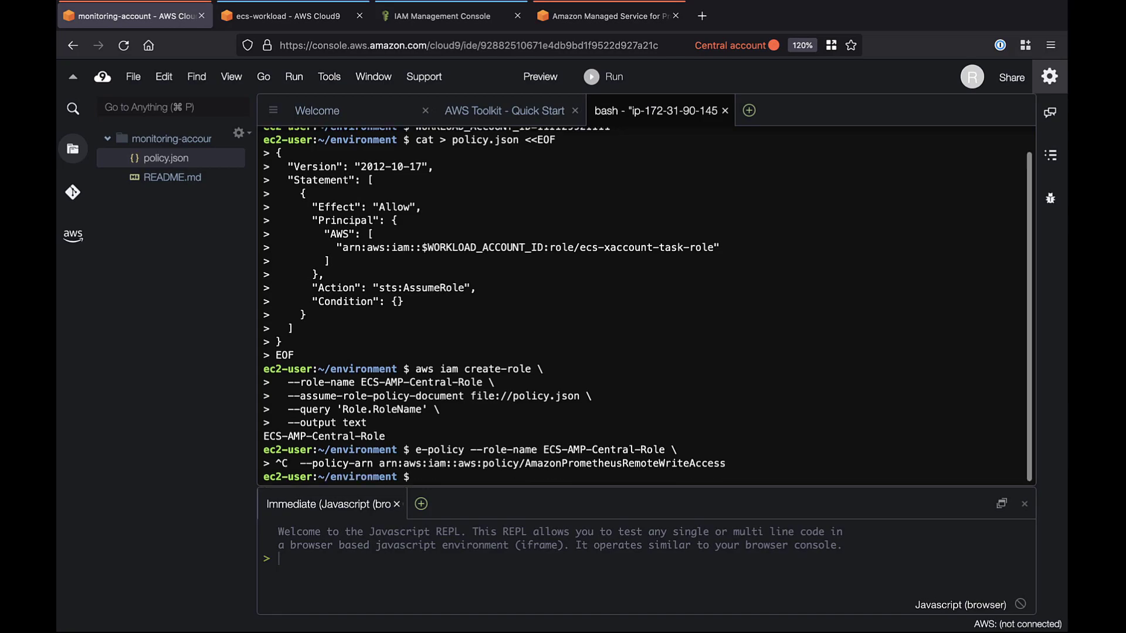
pyautogui.press('super+v')
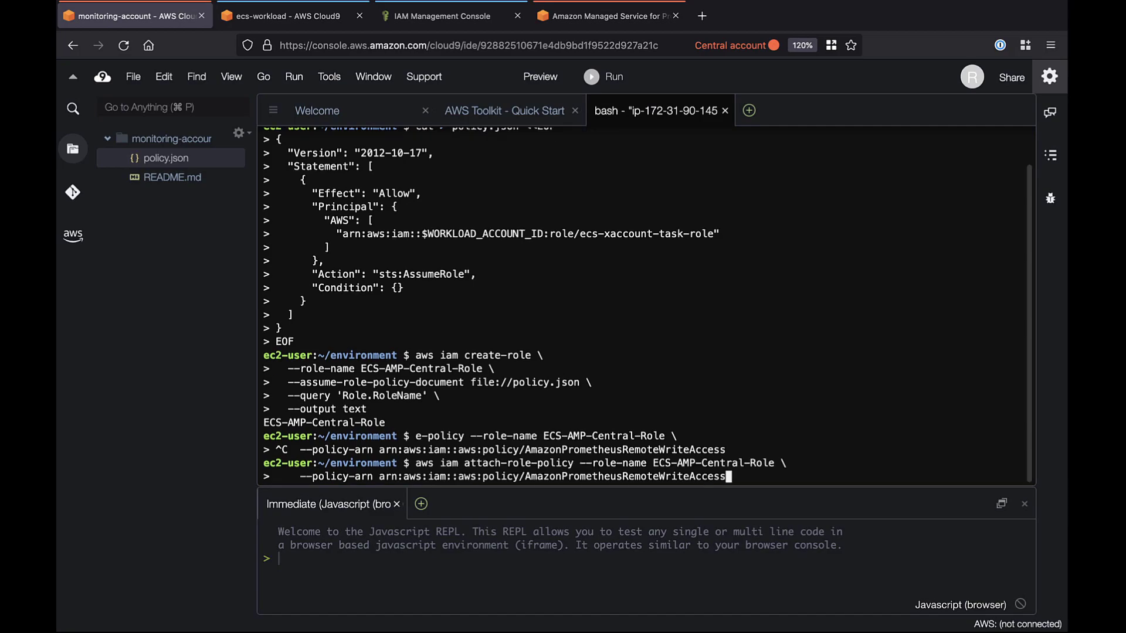
pyautogui.press('Return')
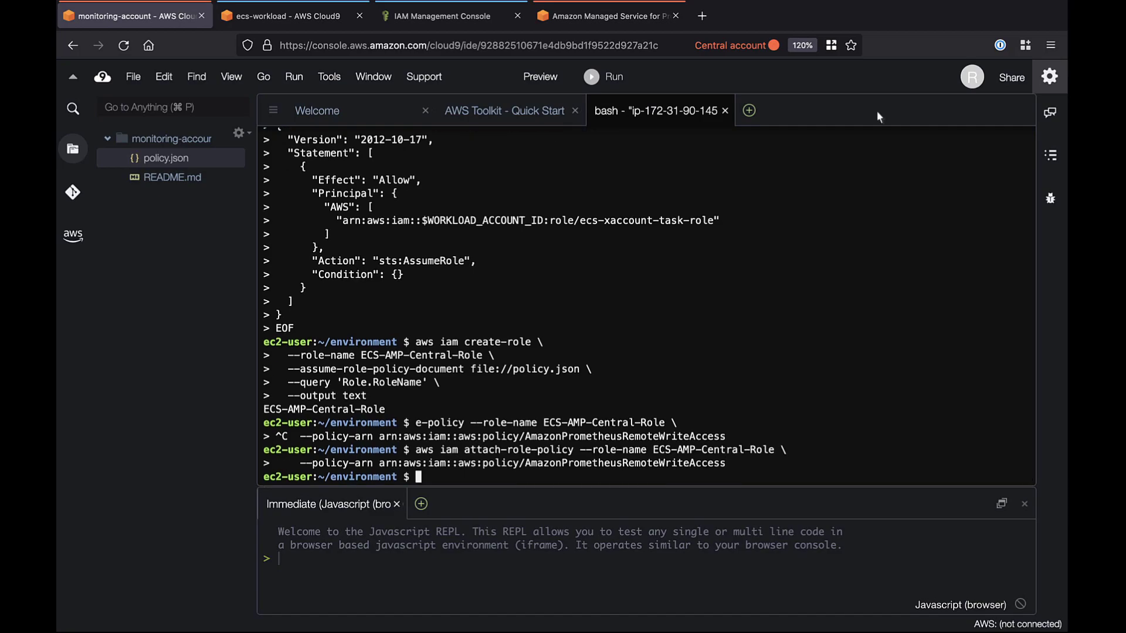
# - Open ECS-AMP-Central-Role in the central account's IAM console and examine its attached AmazonPrometheusRemoteWriteAccess policy summary
pyautogui.click(610, 18)
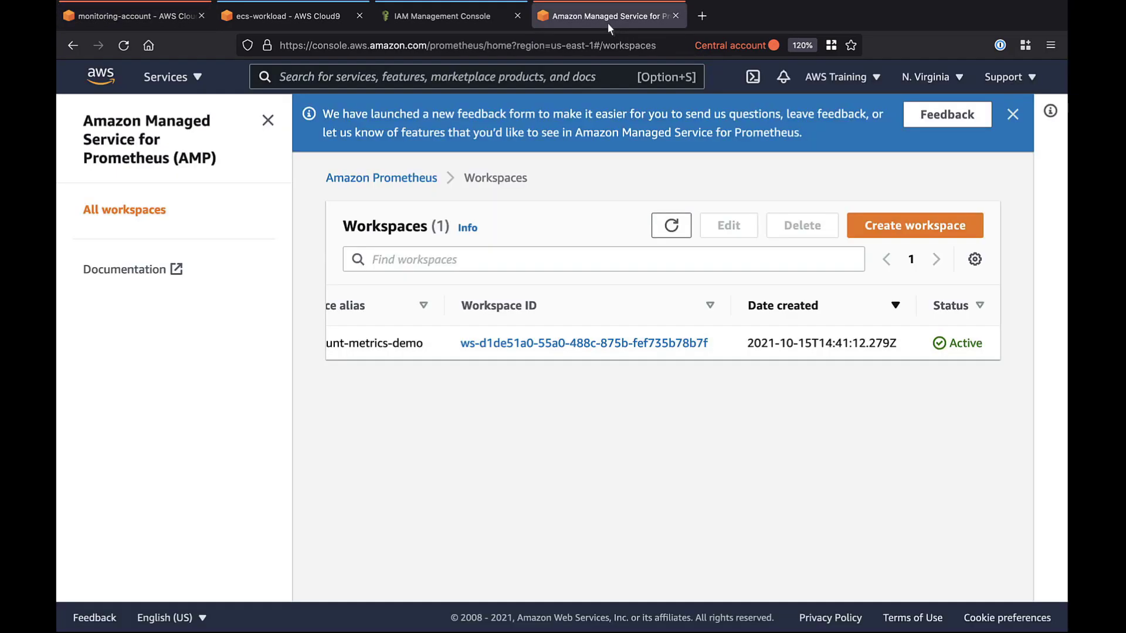
pyautogui.click(283, 82)
pyautogui.write('iam')
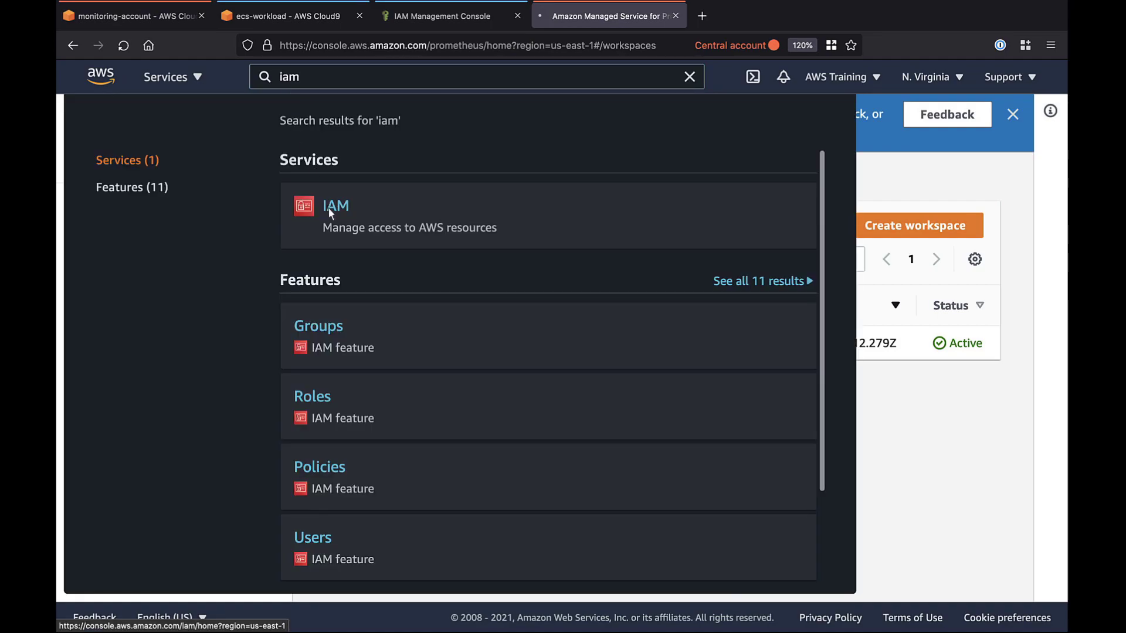
pyautogui.click(332, 221)
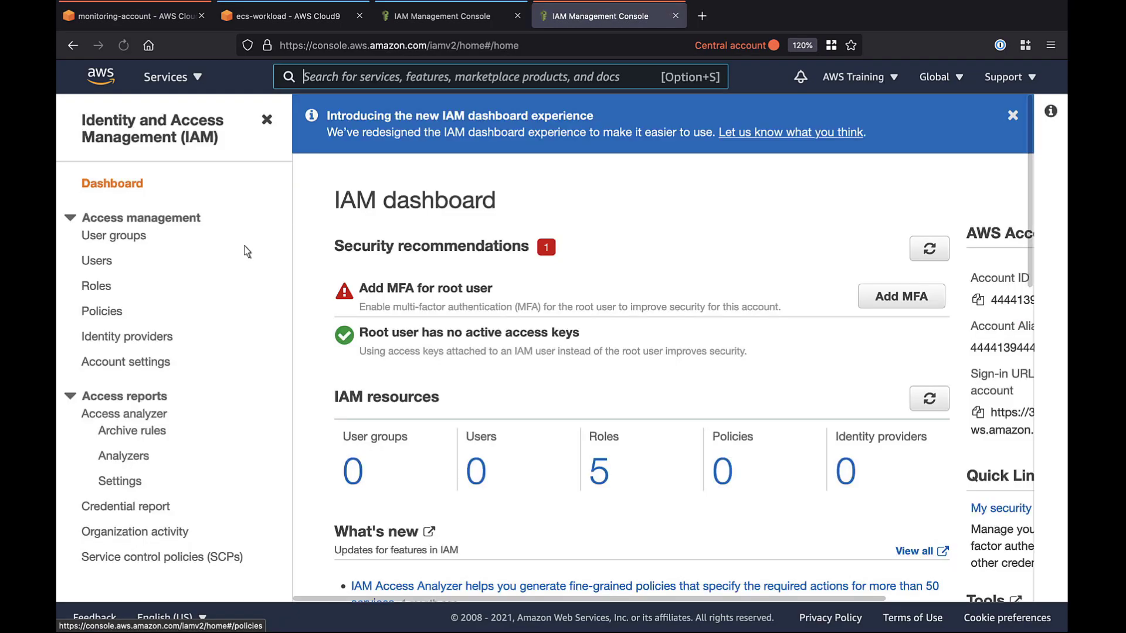
pyautogui.click(97, 292)
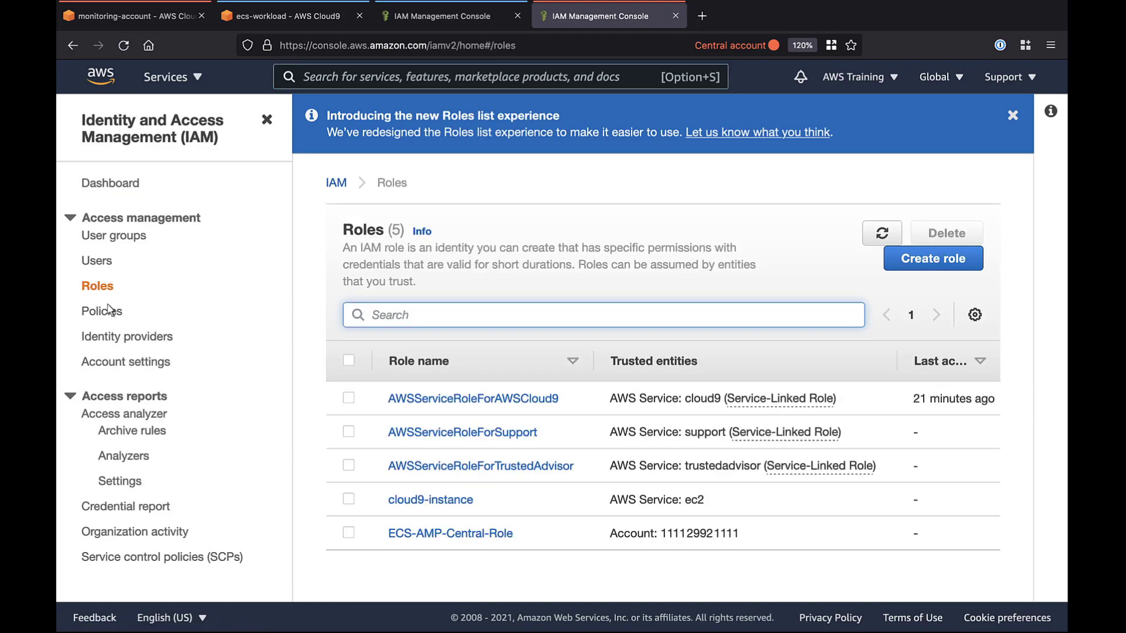
pyautogui.click(441, 534)
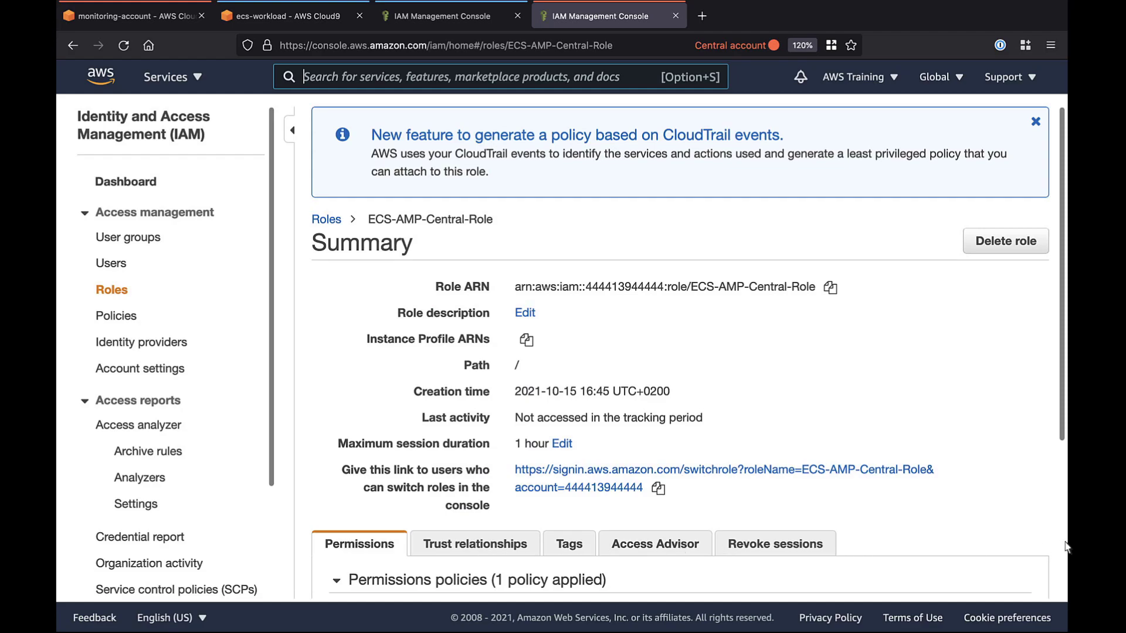
pyautogui.scroll(-5, 1066, 548)
pyautogui.click(345, 430)
pyautogui.scroll(-5, 346, 434)
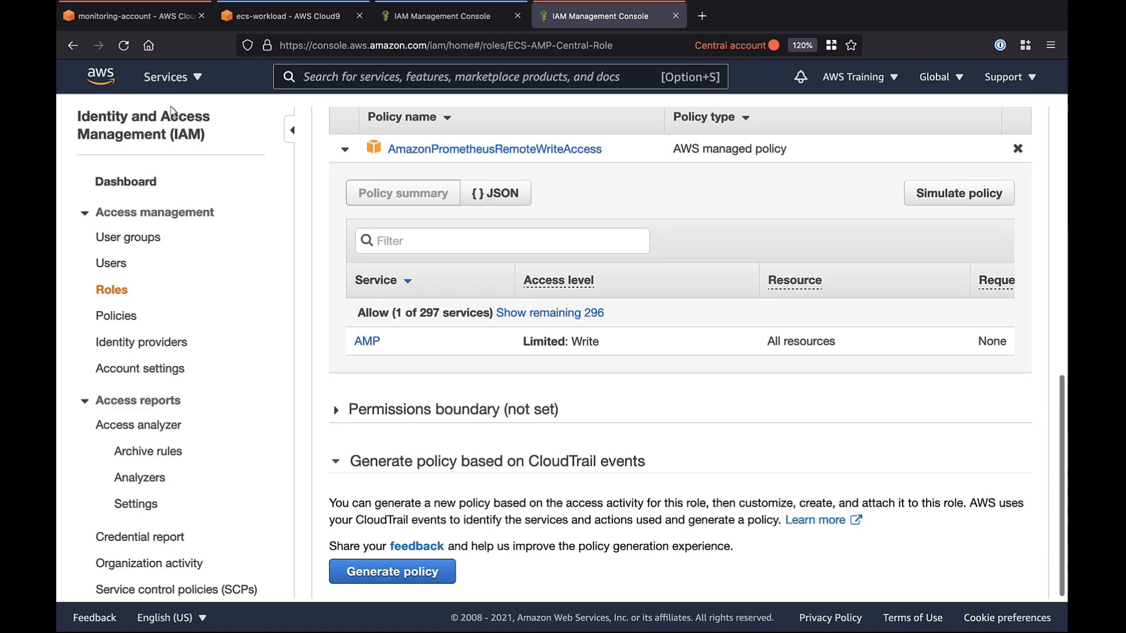
# - Query the central account's ID in the monitoring-account terminal with aws sts get-caller-identity
pyautogui.click(128, 18)
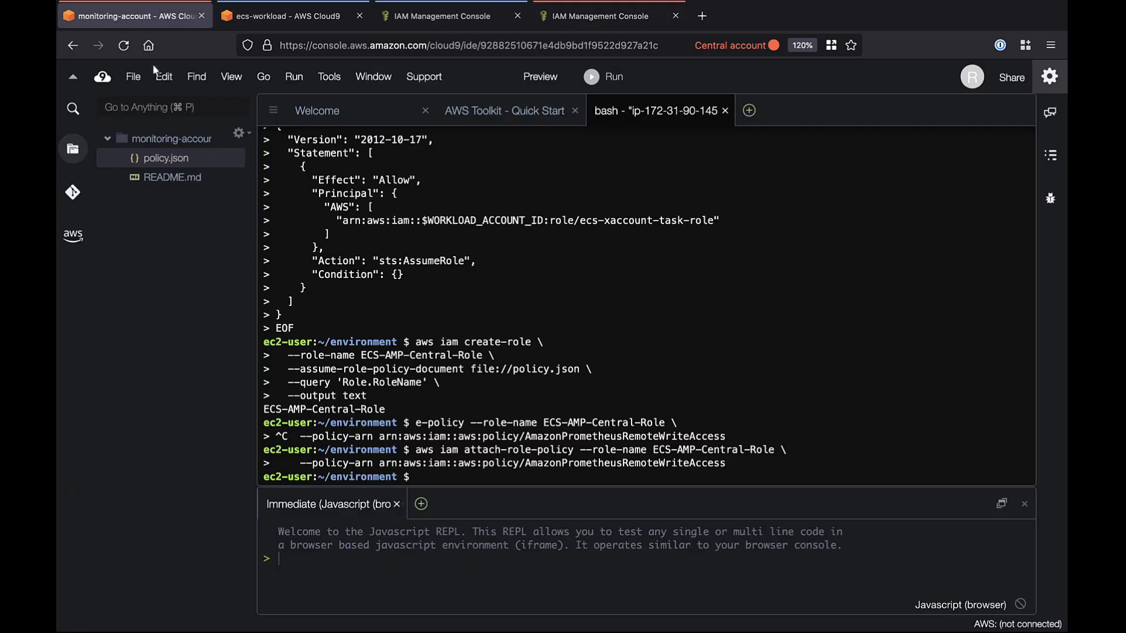
pyautogui.write('aws sts get-caller-identity --output text --query Account')
pyautogui.press('Return')
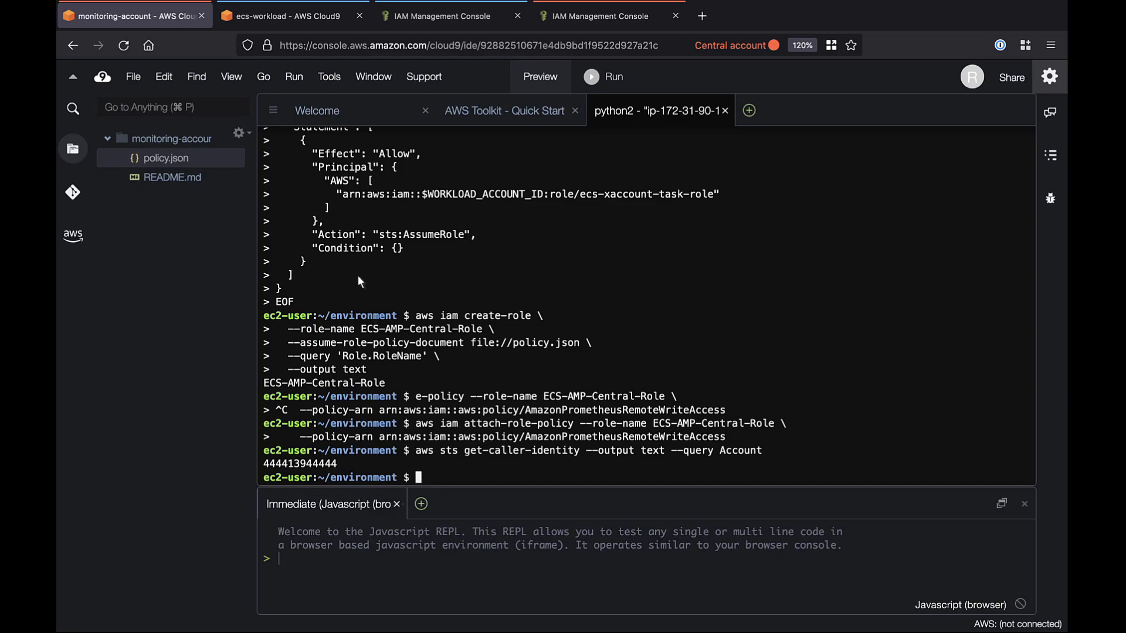
# - Set the CENTRAL_ACCOUNT_ID variable in the ecs-workload terminal to the central account's ID
pyautogui.click(281, 19)
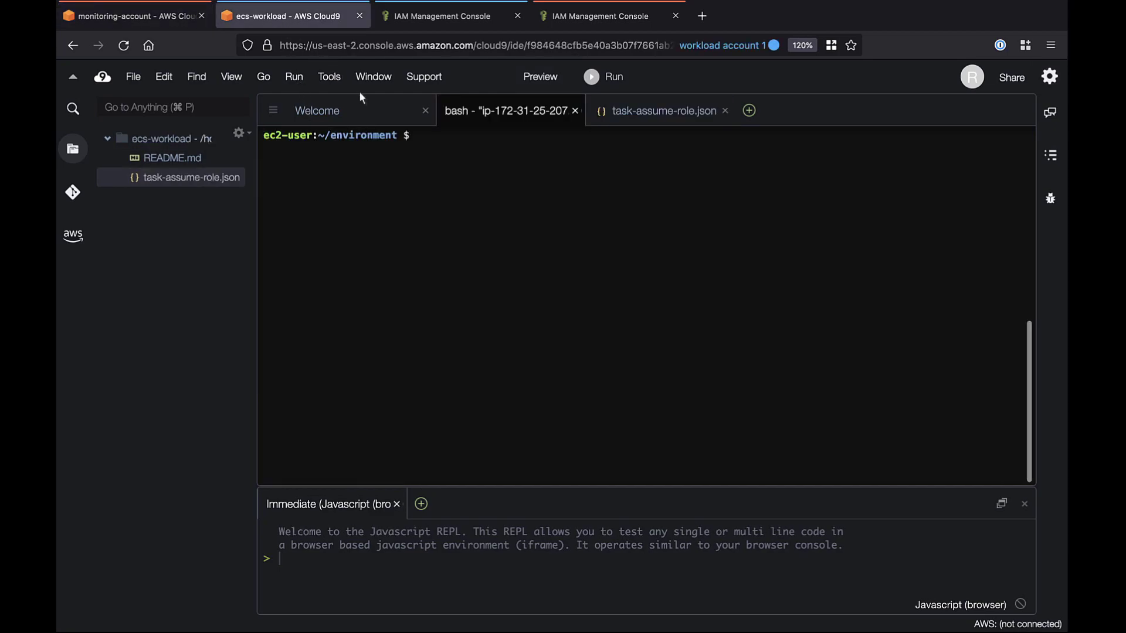
pyautogui.click(411, 137)
pyautogui.write('CENTRAL_ACCOUNT_ID...')
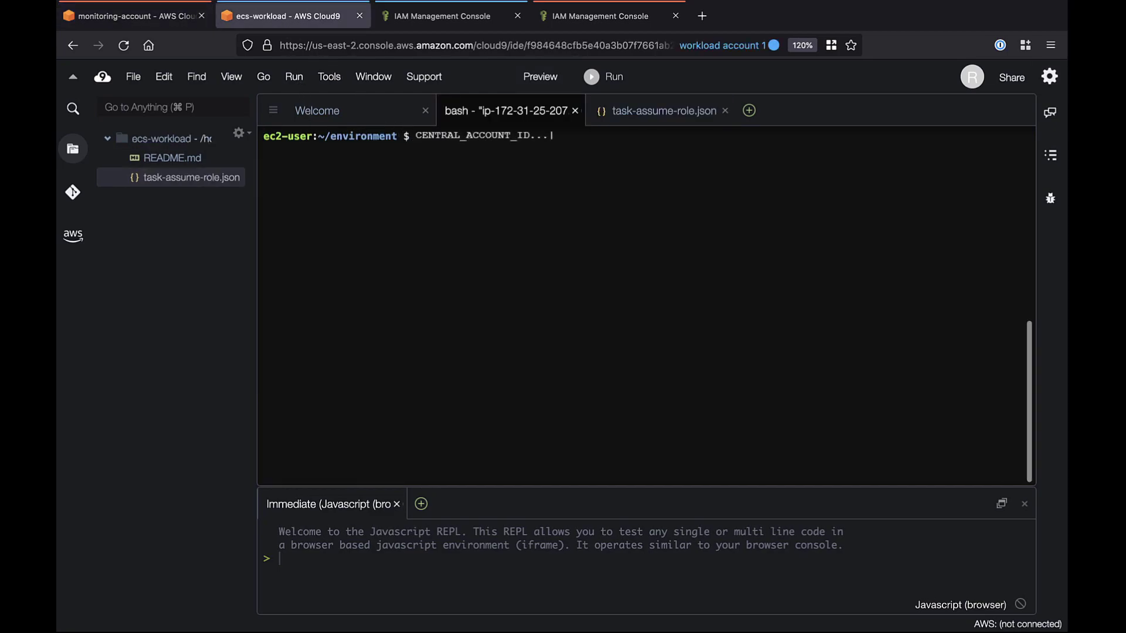
pyautogui.press('BackSpace')
pyautogui.press('BackSpace')
pyautogui.press('BackSpace')
pyautogui.write('=444413944444')
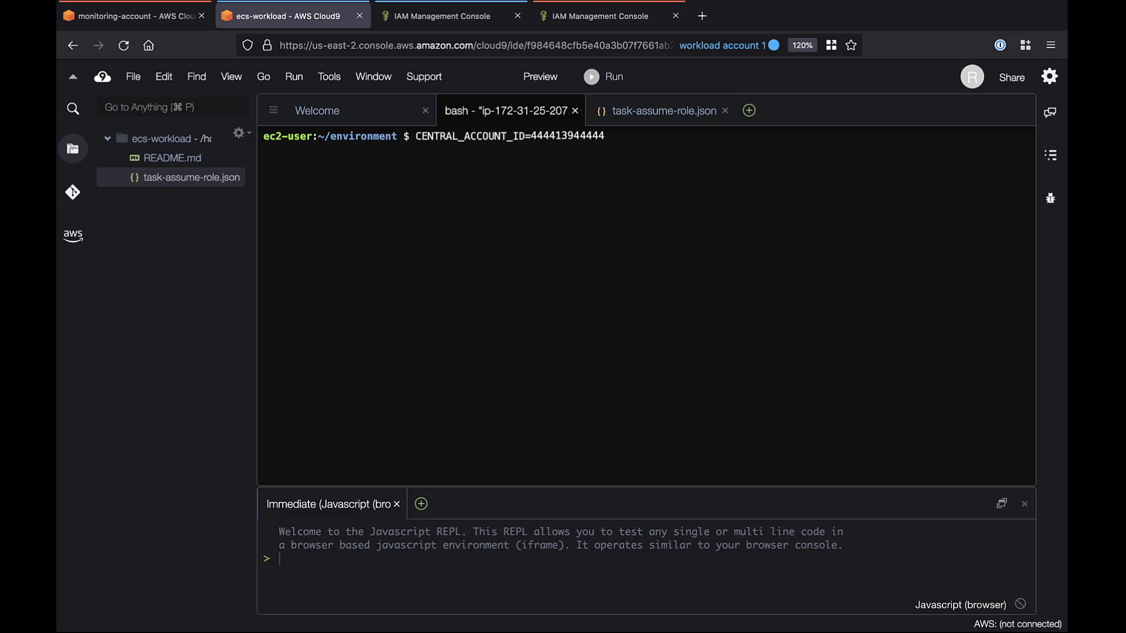
pyautogui.press('Return')
# - Write policy.json through a cat heredoc allowing sts:AssumeRole on the central account's ECS-AMP-Central-Role, and open the file to check it
pyautogui.write('cat > policy.json <<EOF')
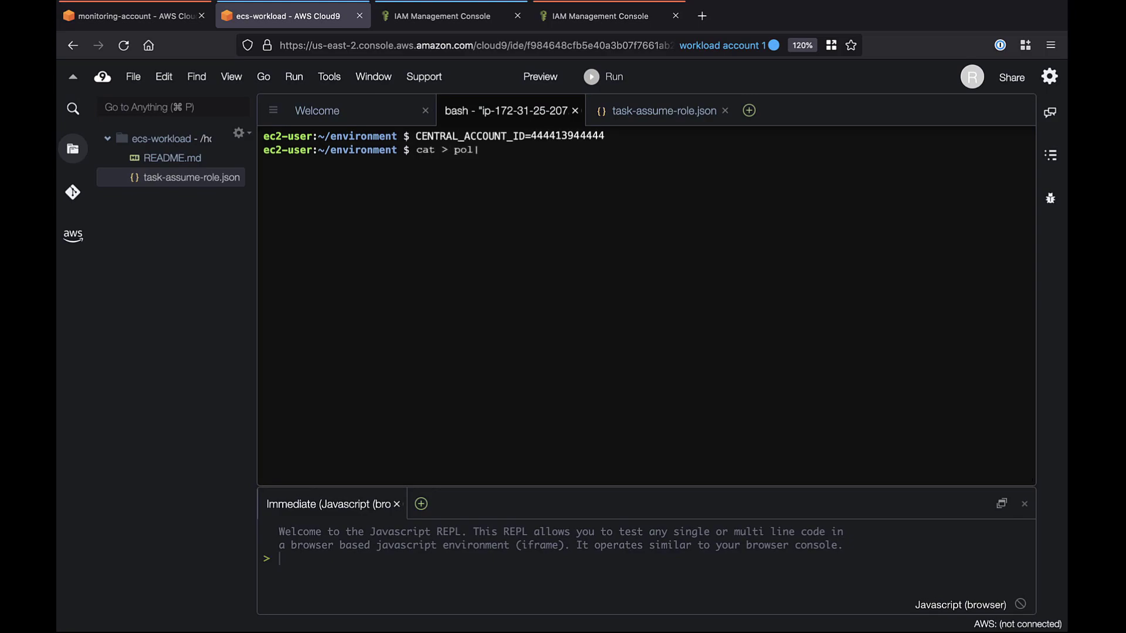
pyautogui.press('Return')
pyautogui.press('super+v')
pyautogui.press('Return')
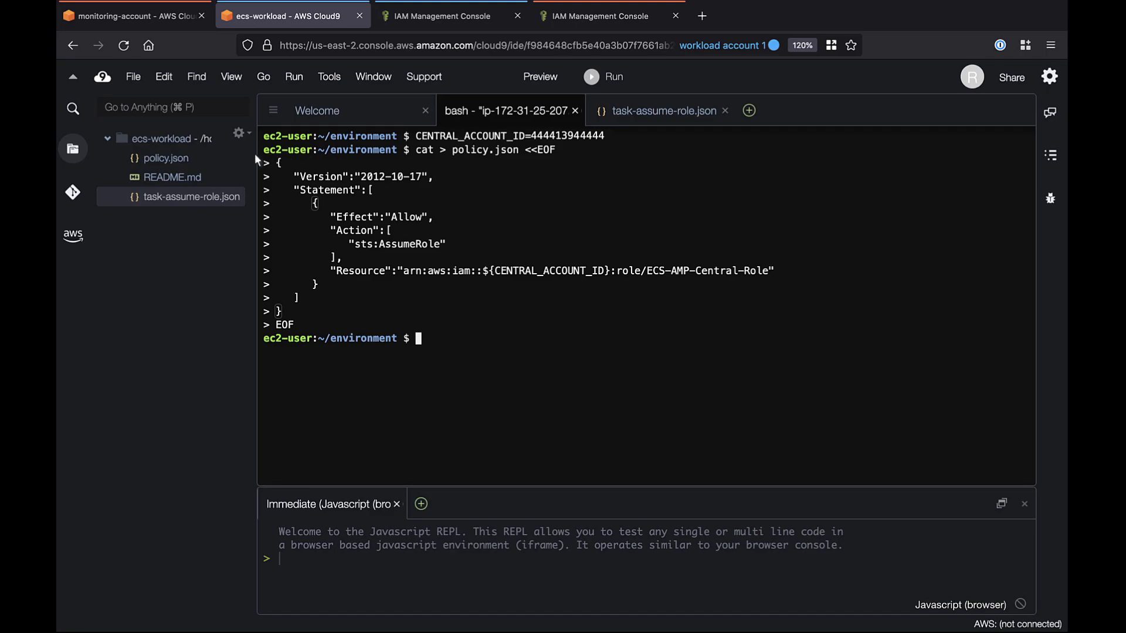
pyautogui.doubleClick(160, 164)
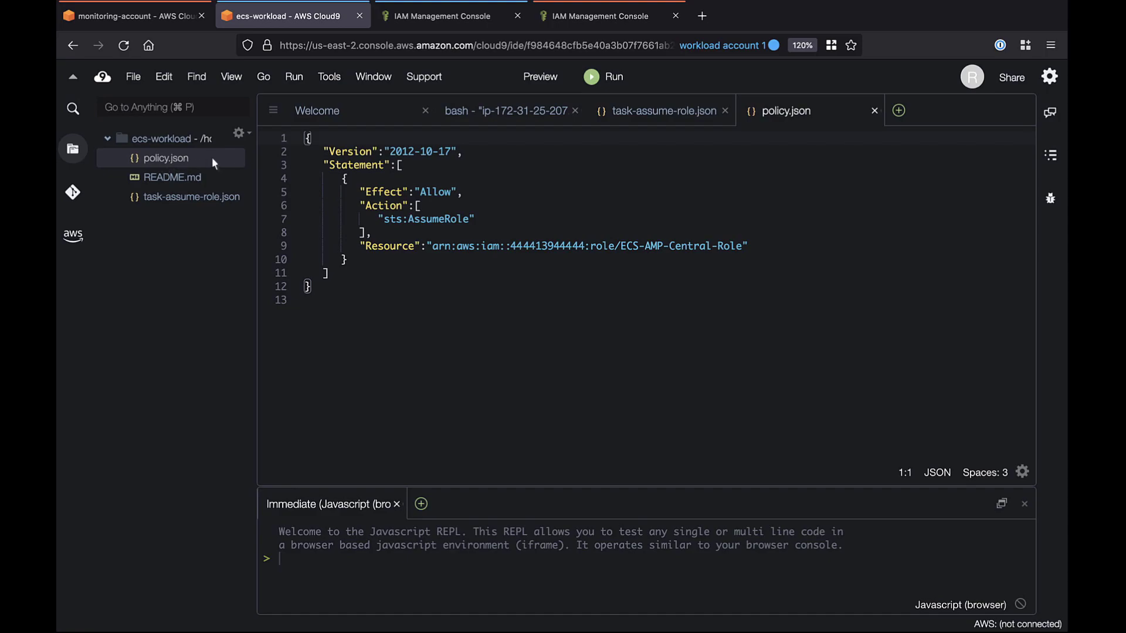
# - Create the IAM policy xaccount-amp-write from policy.json, storing its ARN in POLICY_ARN, and attach it to ecs-xaccount-task-role
pyautogui.click(510, 116)
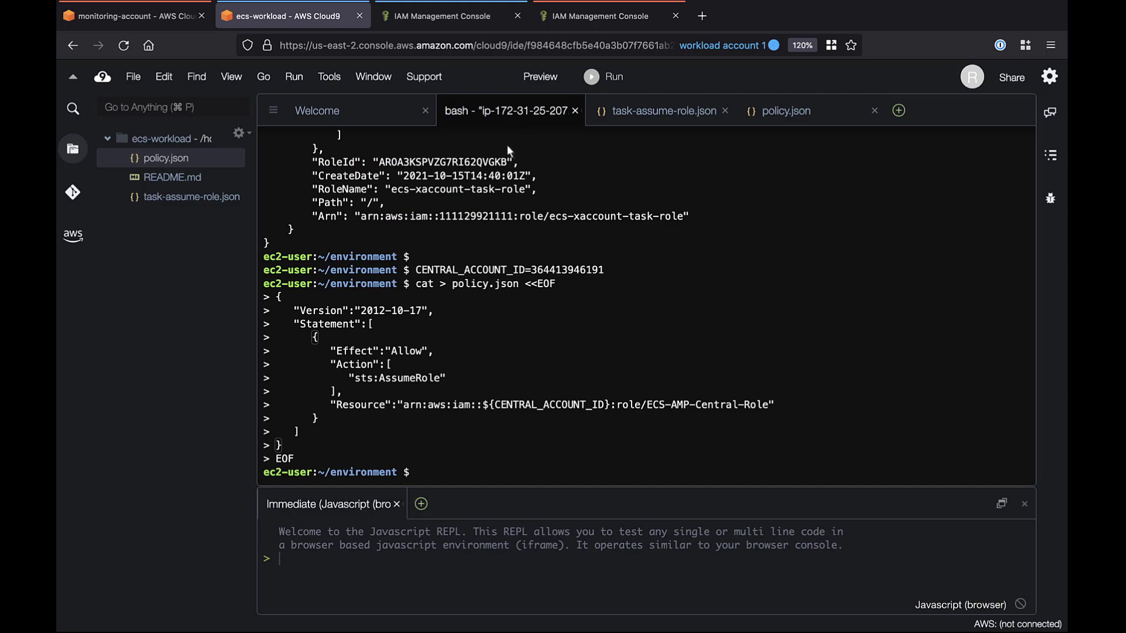
pyautogui.write('POLICY_ARN=$(aws iam create-policy --policy-name xaccount-amp-write \\')
pyautogui.press('Return')
pyautogui.write("--policy-document file://policy.json | jq -r '.Policy.Arn')")
pyautogui.press('Return')
pyautogui.write('aws iam..attach-role-policy --role-name ecs-xaccount-task-role \\')
pyautogui.press('Return')
pyautogui.write('--policy-arn $POLICY_ARN')
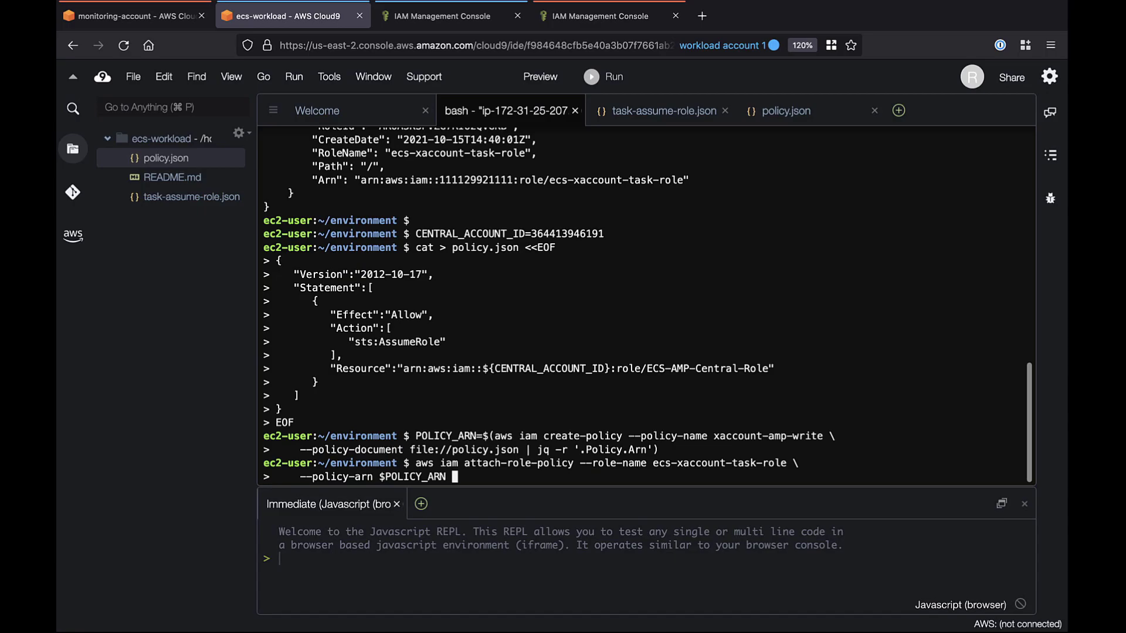
pyautogui.press('Return')
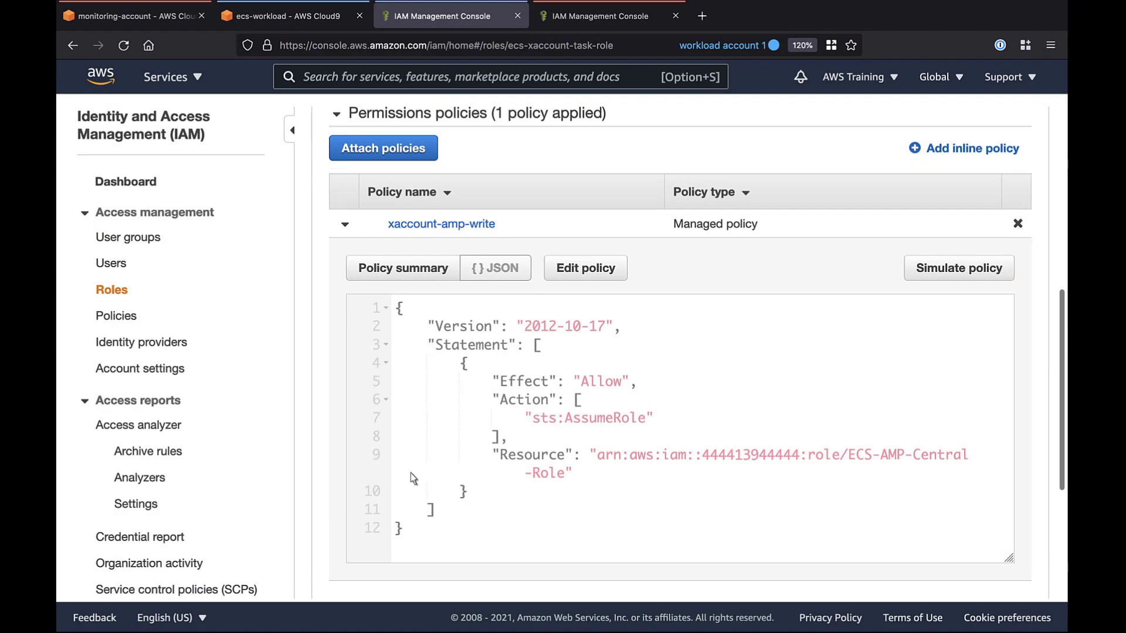
# - Create the directory aws-otel-collector in the ecs-workload environment
pyautogui.click(281, 17)
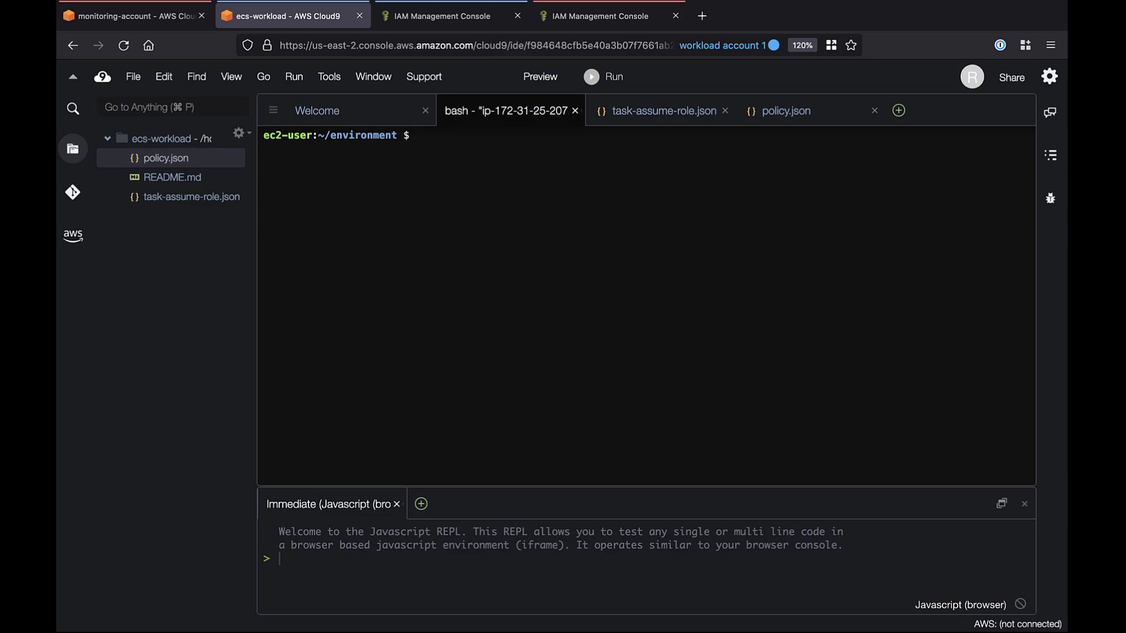
pyautogui.write('mkdir aws-otel-collector')
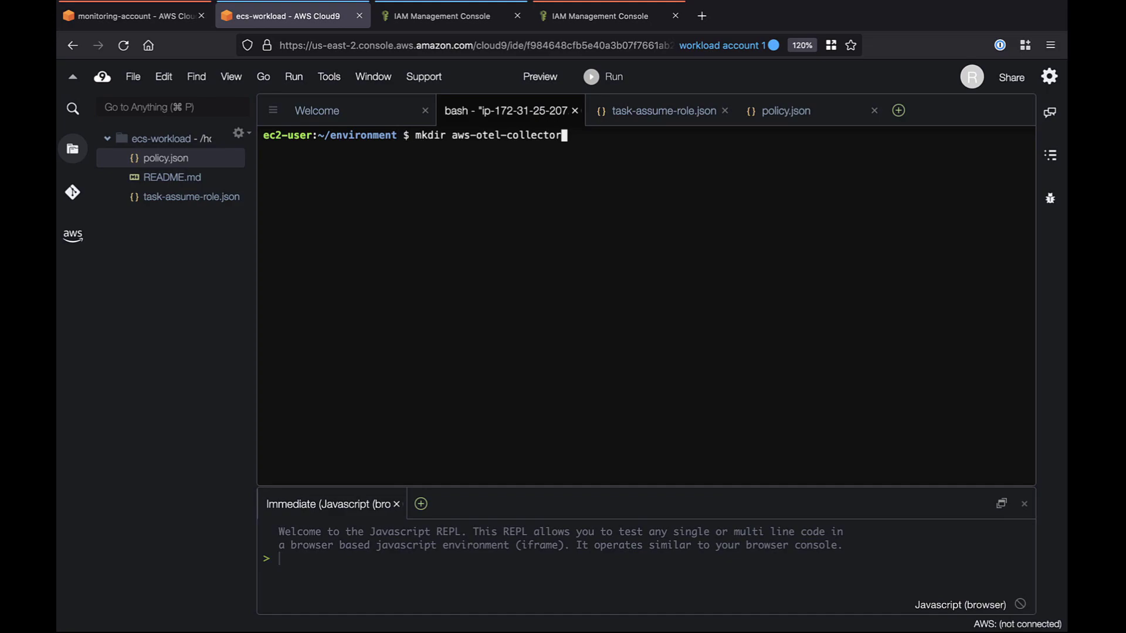
pyautogui.press('Return')
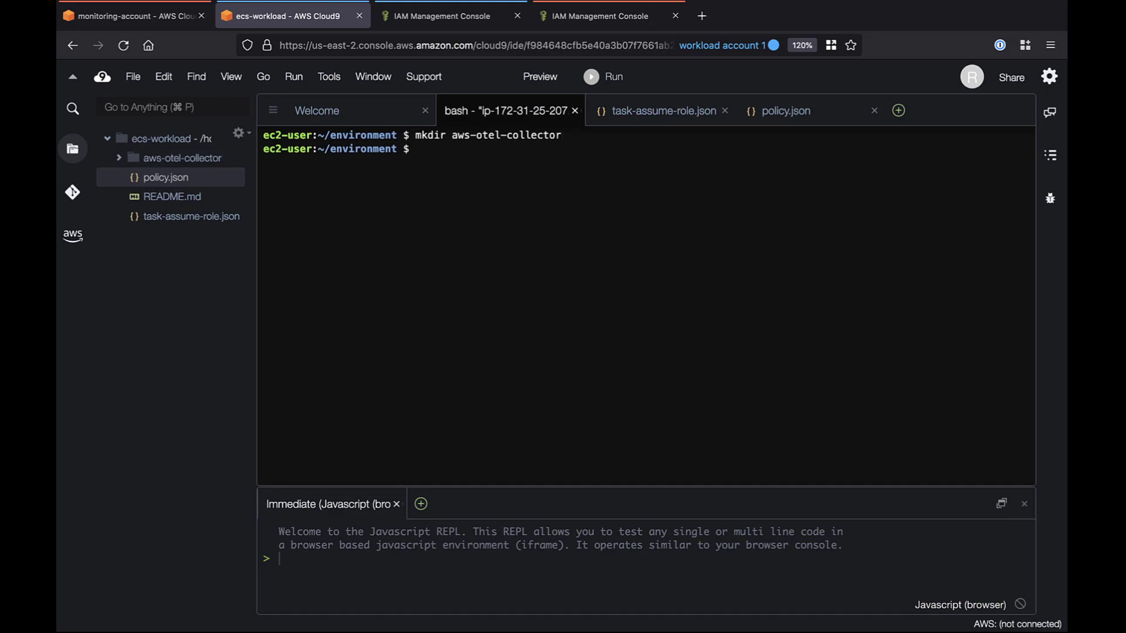
pyautogui.write('mkdir aws iam attach-role-policy --role-name ecs-xaccount-task-role \\')
pyautogui.write('aws iam attach-role-policy --role-name ecs-xaccount-task-role \\     --policy-arn $POLICY_ARN')
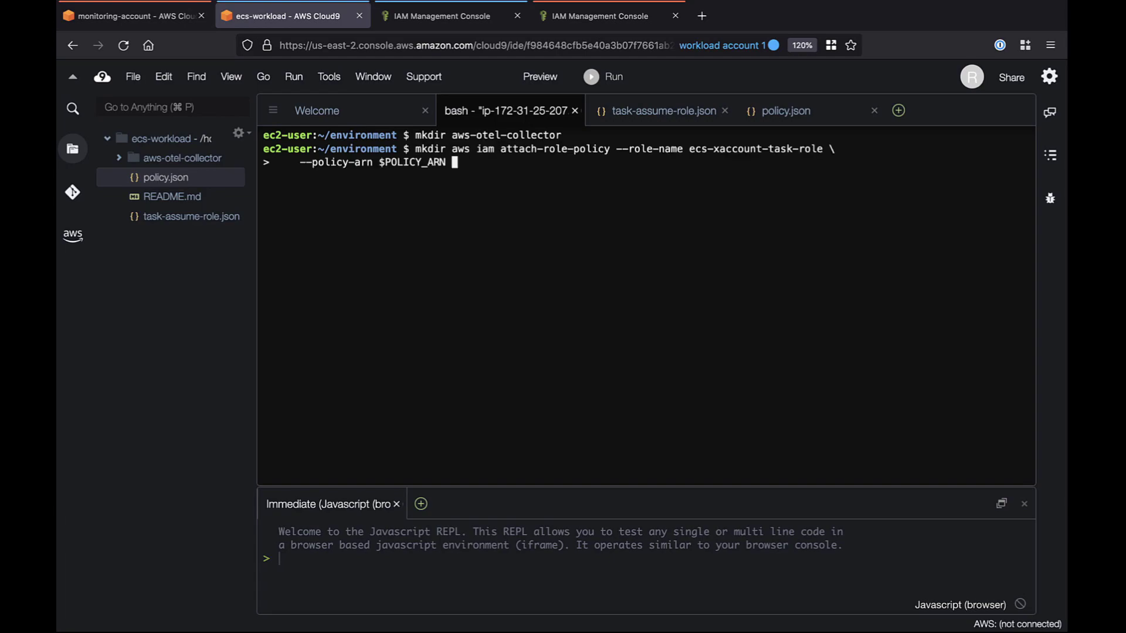
pyautogui.hotkey('ctrl', 'c')
pyautogui.hotkey('ctrl', 'c')
pyautogui.hotkey('ctrl', 'c')
# - Create the directory demo-app and download ecs-cli-linux-amd64-latest with sudo curl to /usr/local/bin/ecs-cli
pyautogui.write('mkdir demo-app')
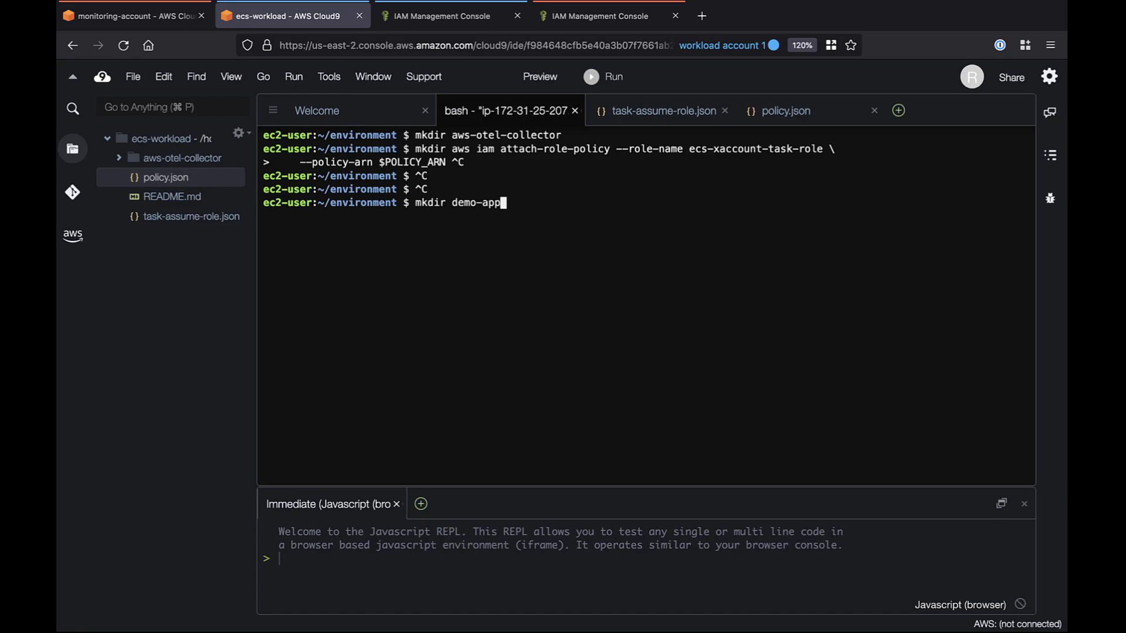
pyautogui.press('Return')
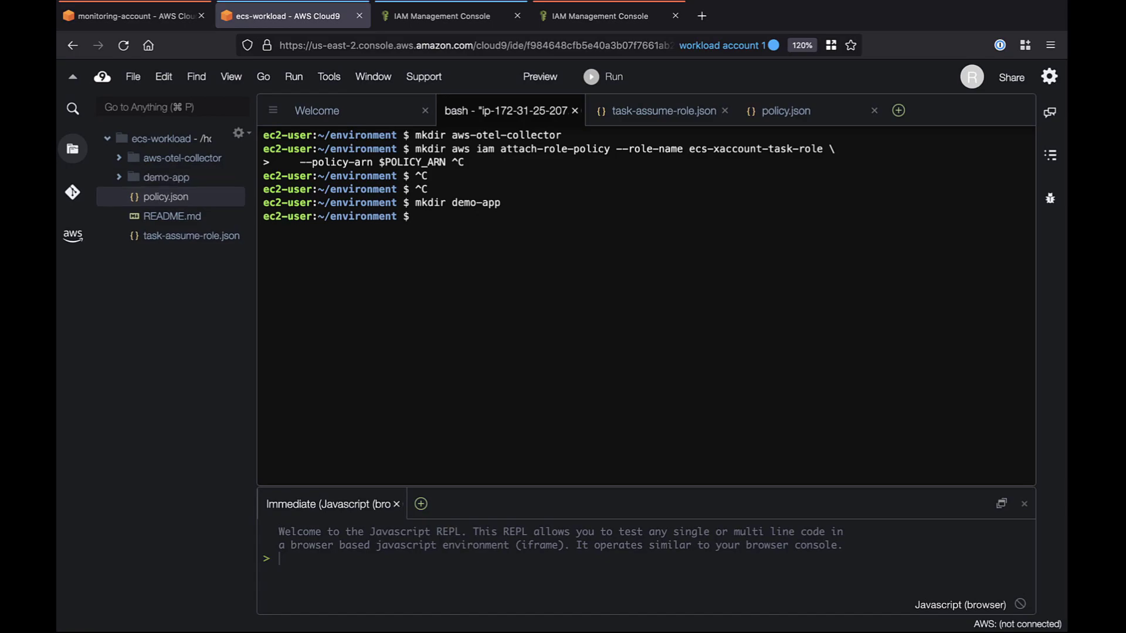
pyautogui.write('sudo curl -Lo /usr/local/bin/ecs-cli https://amazon-ecs-cli.s3.amazonaws.com/ecs-cli-linux-amd64-latest')
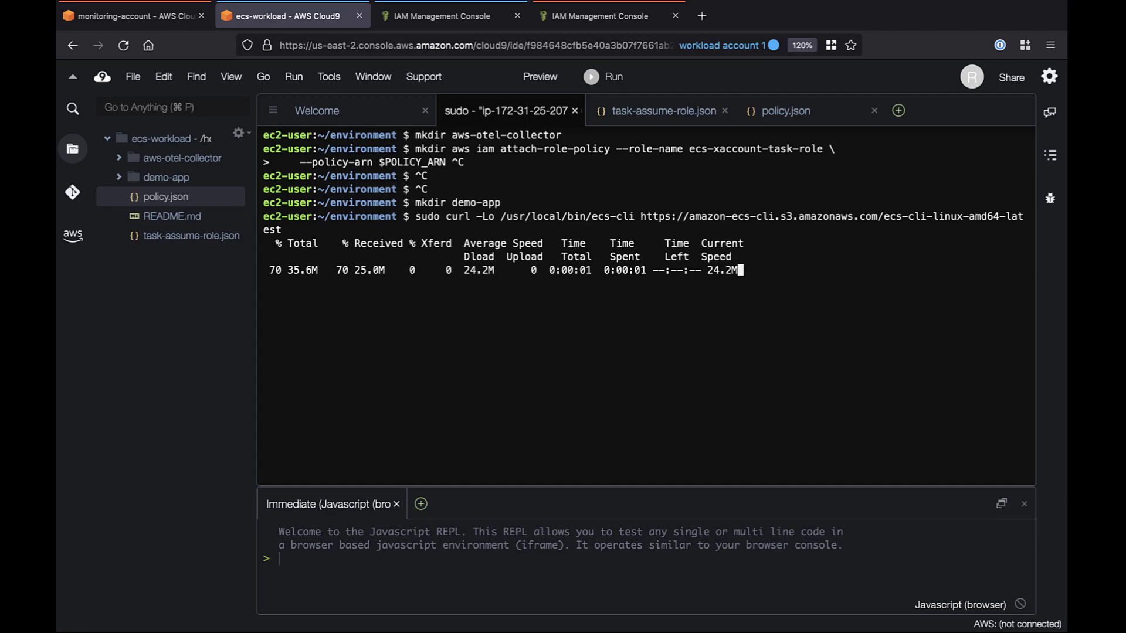
# - In demo-app, write main.go through a cat heredoc with a Go server exposing Prometheus metrics at /metrics on port 8000
pyautogui.write('cd demo-app/')
pyautogui.press('Return')
pyautogui.write('cat > main.go <<EOF')
pyautogui.press('Return')
pyautogui.press('super+v')
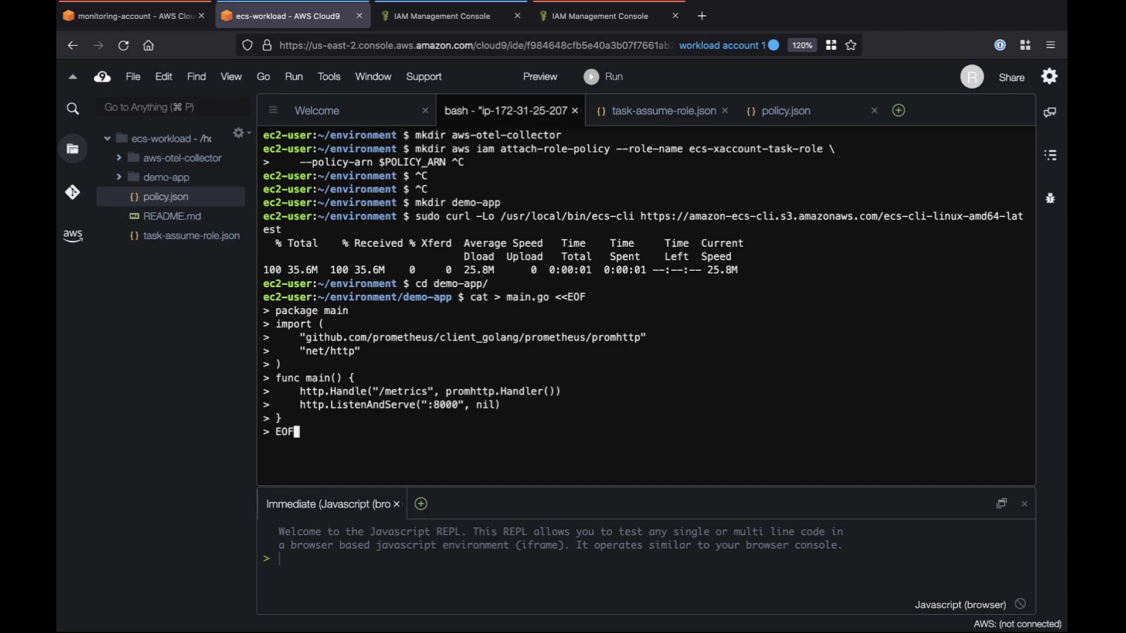
pyautogui.press('Return')
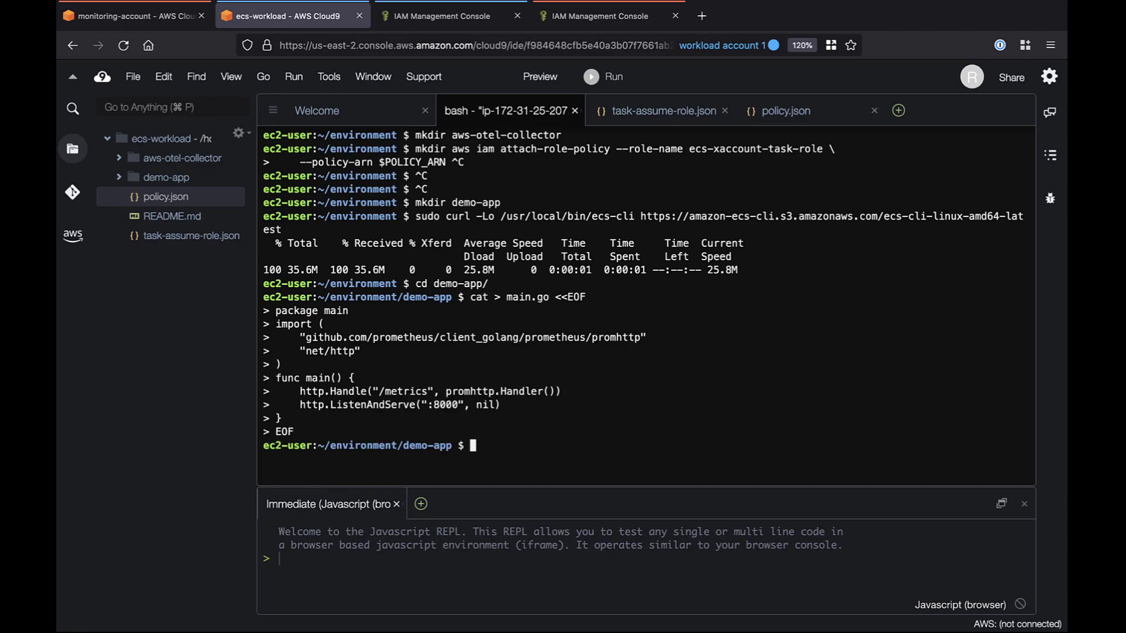
# - List the demo-app files on a cleared terminal and write a two-stage Dockerfile using golang:1.15 and alpine:latest, exposing port 8000
pyautogui.hotkey('ctrl', 'l')
pyautogui.write('ls')
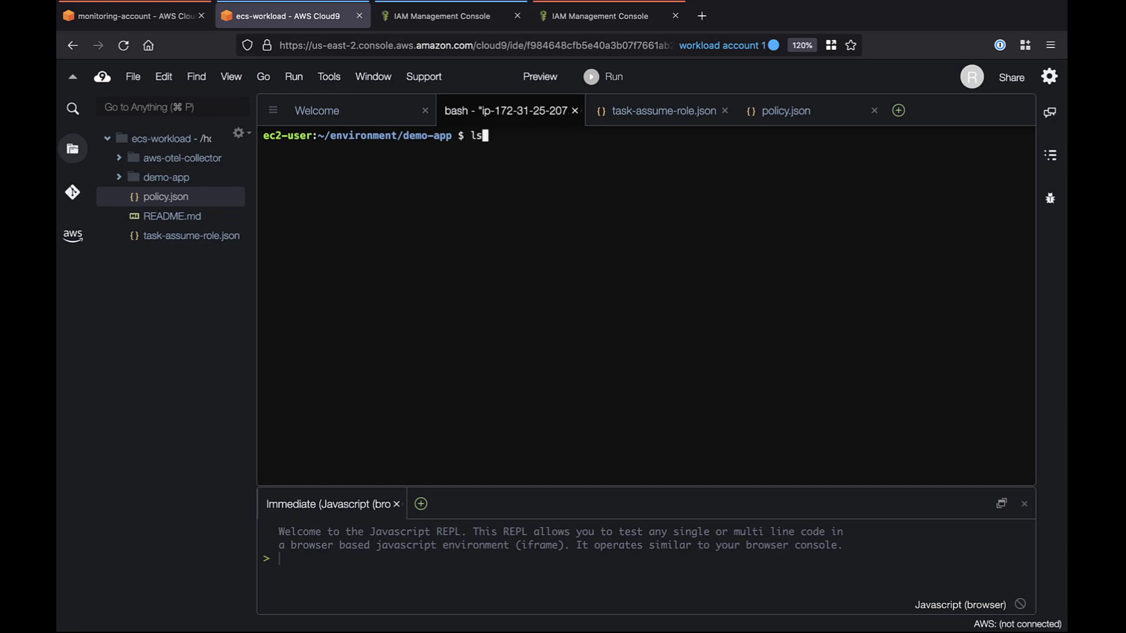
pyautogui.press('Return')
pyautogui.write('cat > Dockerfile <<EOF')
pyautogui.press('Return')
pyautogui.press('super+v')
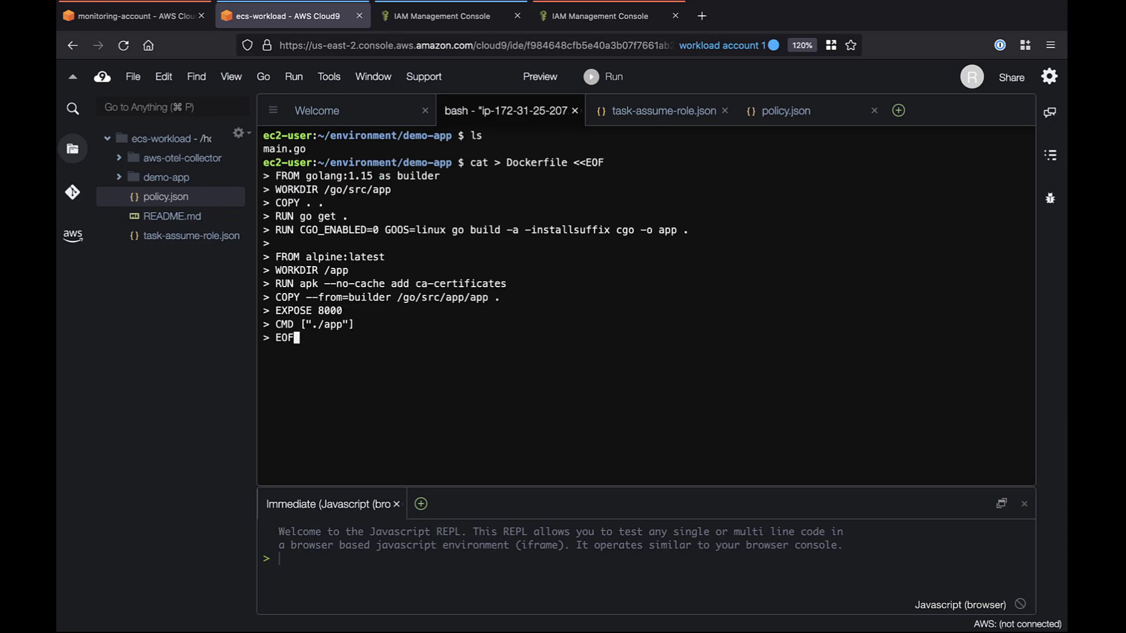
pyautogui.press('Return')
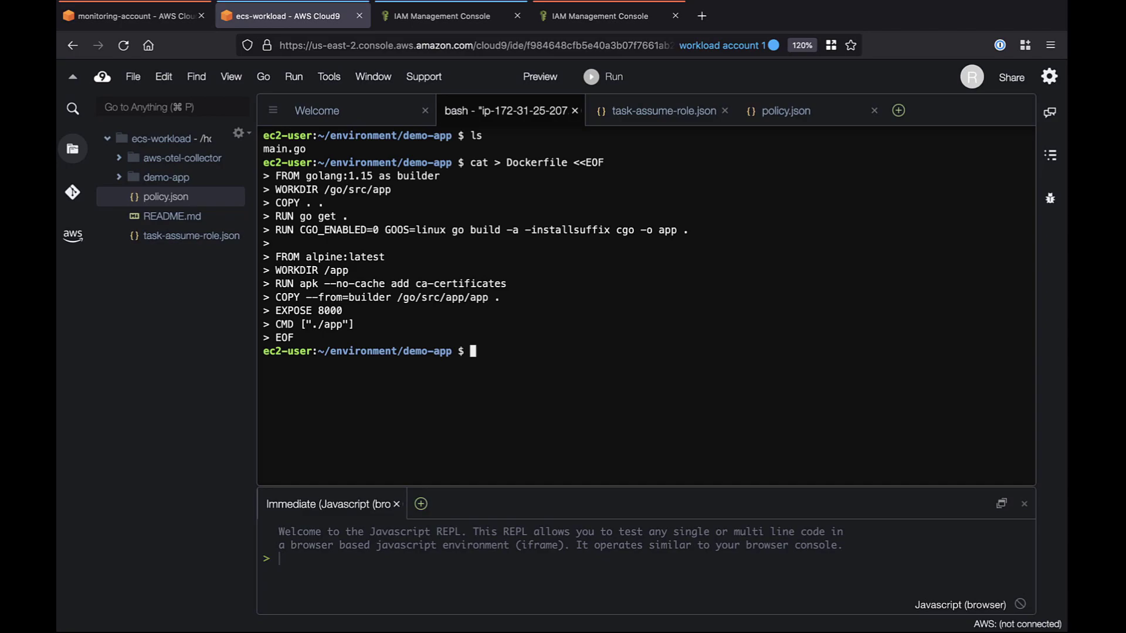
# - Expand the demo-app folder and review the contents of main.go and Dockerfile in the editor
pyautogui.click(123, 178)
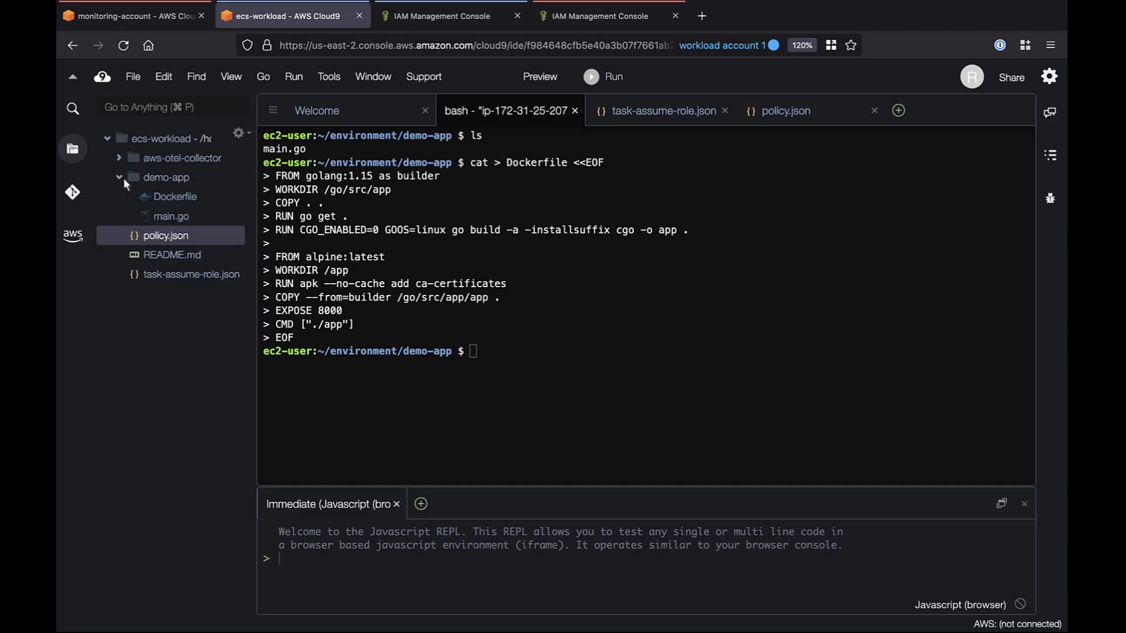
pyautogui.doubleClick(172, 222)
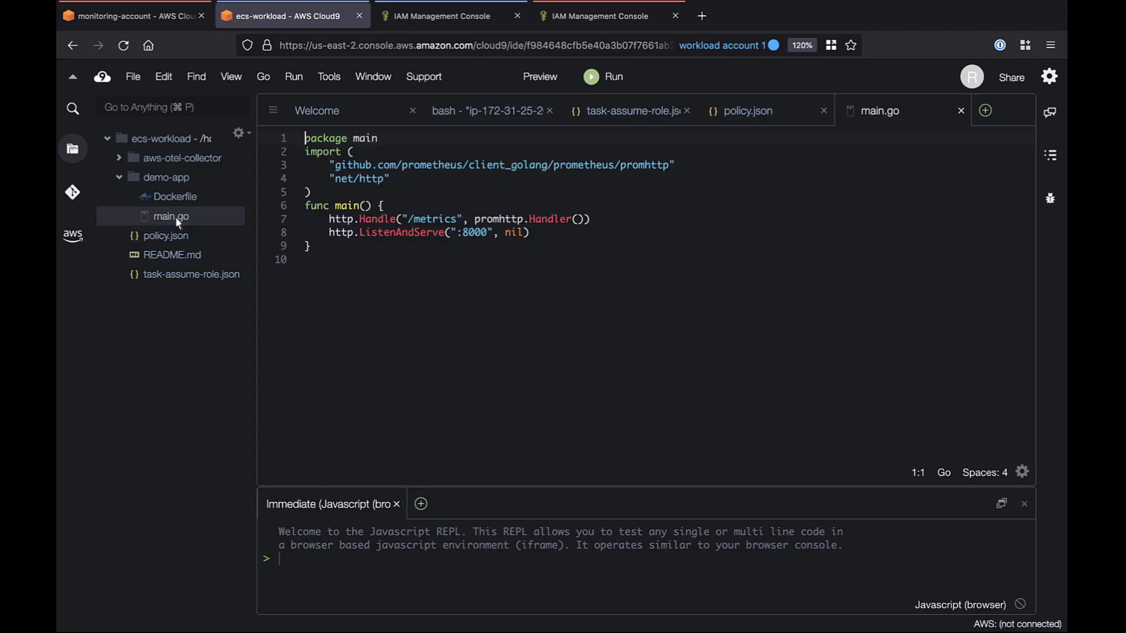
pyautogui.doubleClick(180, 200)
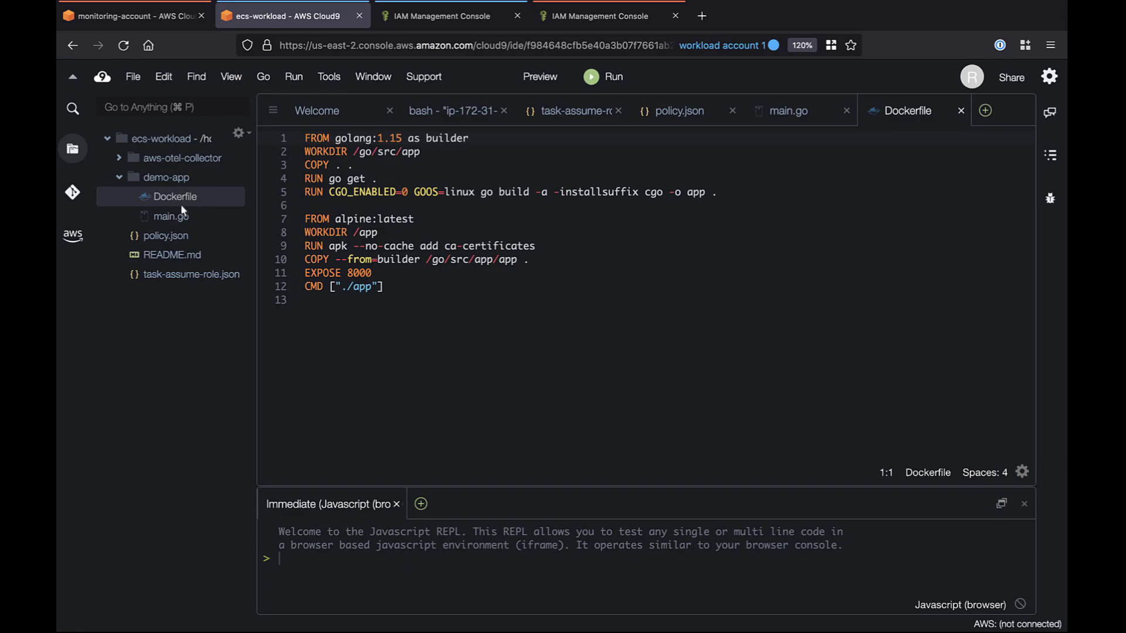
# - Create the ECR repository demo-app with its URI stored in APP_REPOSITORY, and build the Docker image tagged demo-app
pyautogui.click(456, 120)
pyautogui.write('APP_REPOSITORY.')
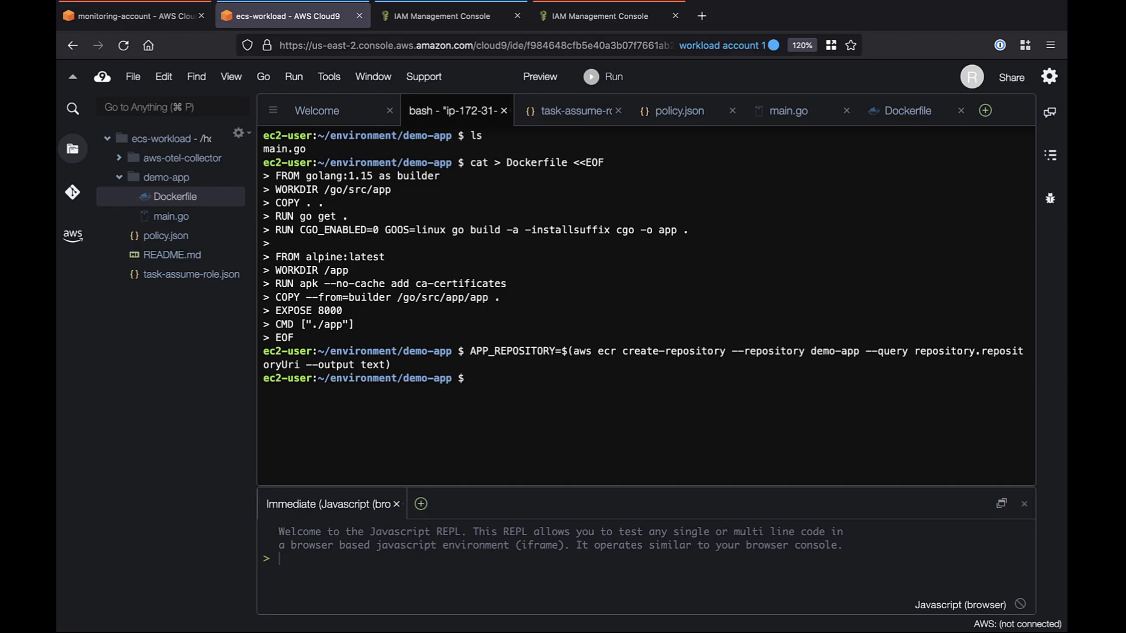
pyautogui.write('docker build . -t demo-app')
pyautogui.press('Return')
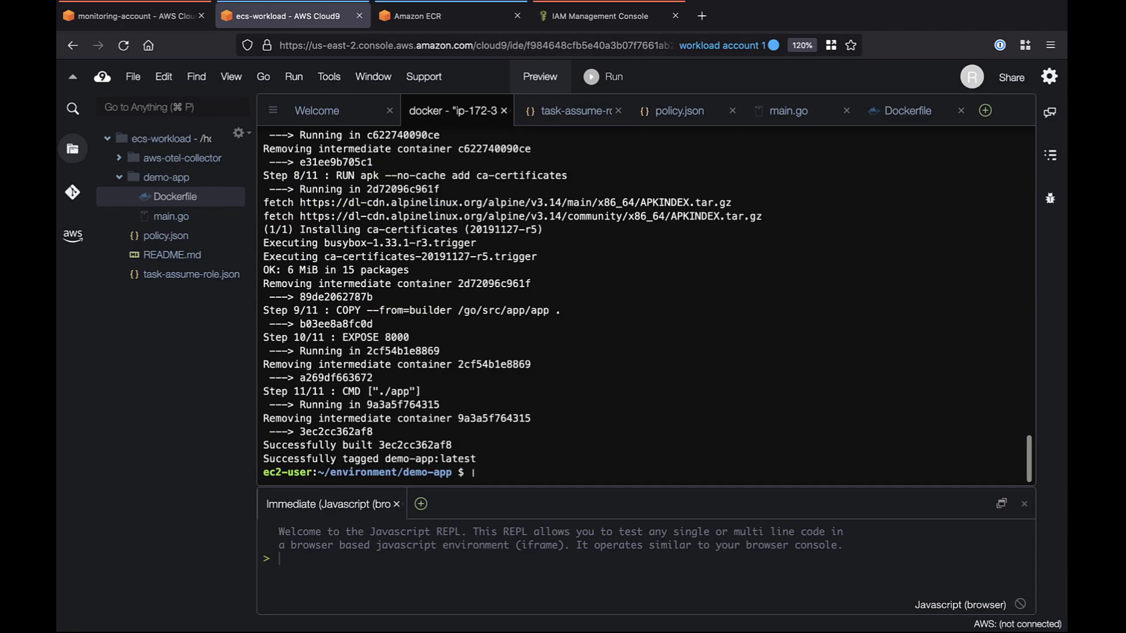
# - Print the value of the APP_REPOSITORY variable in the terminal to check the repository's region
pyautogui.write('echo APP_REPOSITORY')
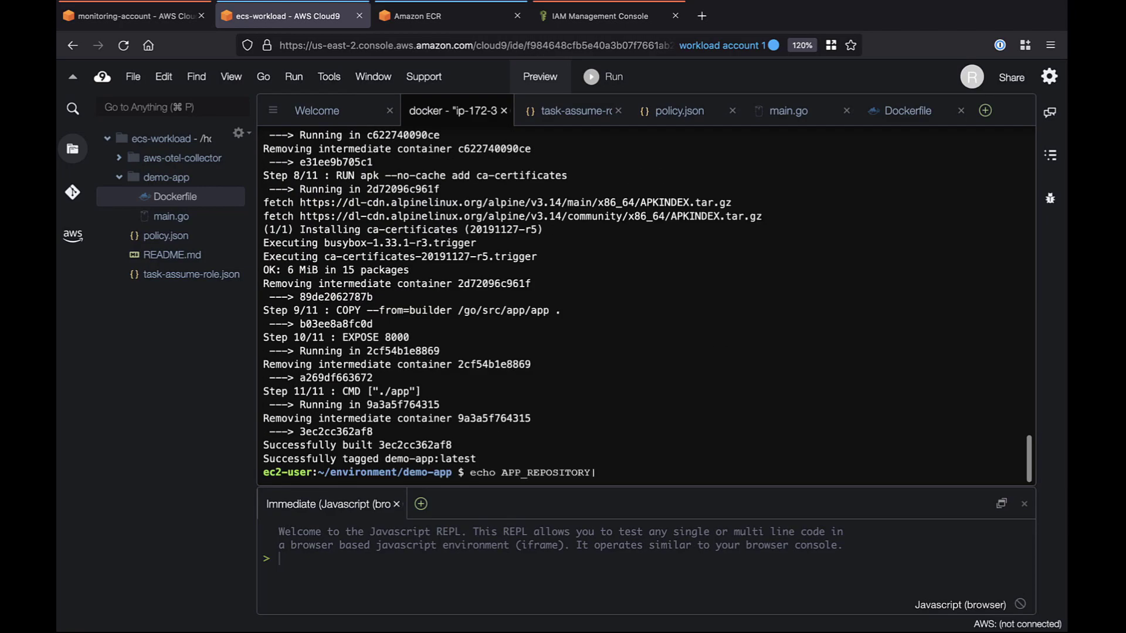
pyautogui.press('Return')
pyautogui.write('echo $APP_REPOSITORY')
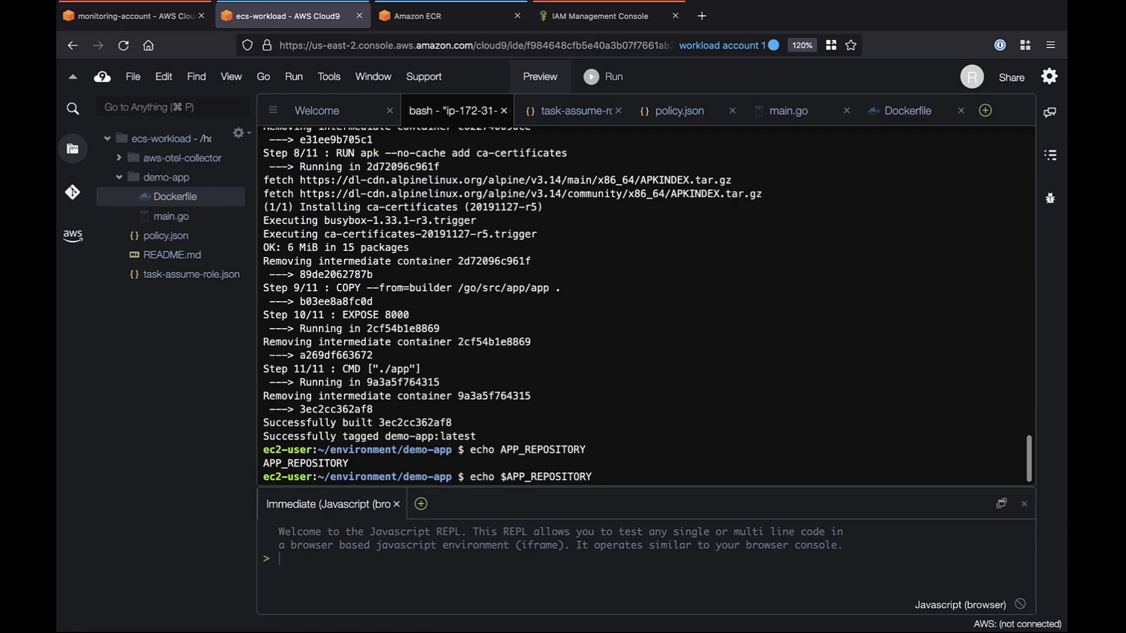
pyautogui.press('Return')
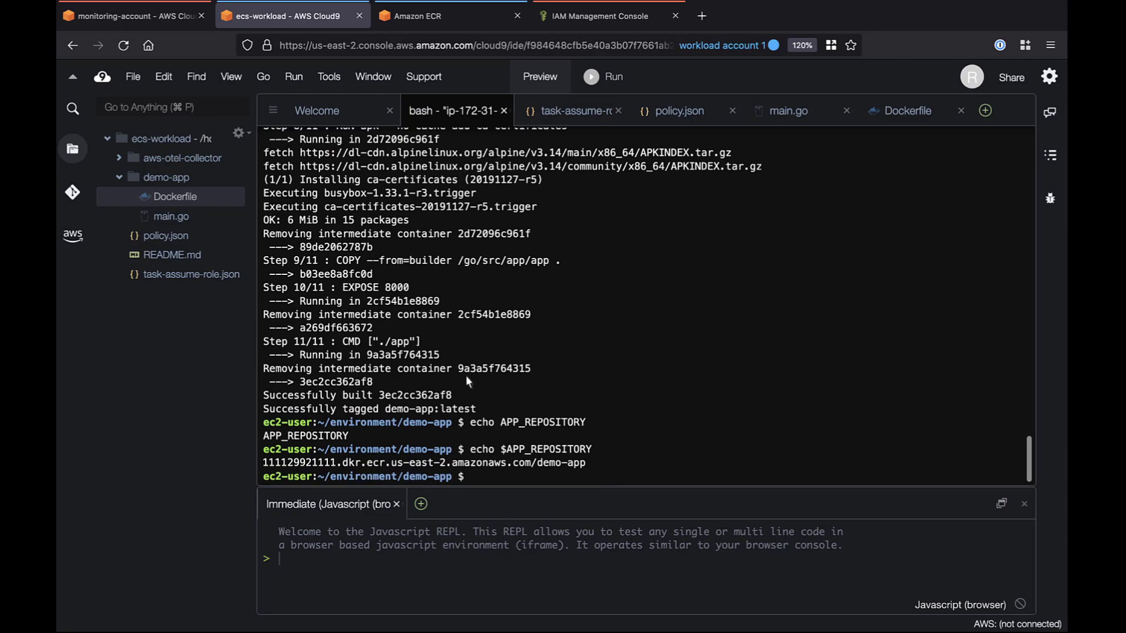
# - Export AWS_DEFAULT_REGION and AWS_REGION as us-east-1 in the ecs-workload terminal
pyautogui.write('export AWS_DEFAULT_REGION=us-east-1')
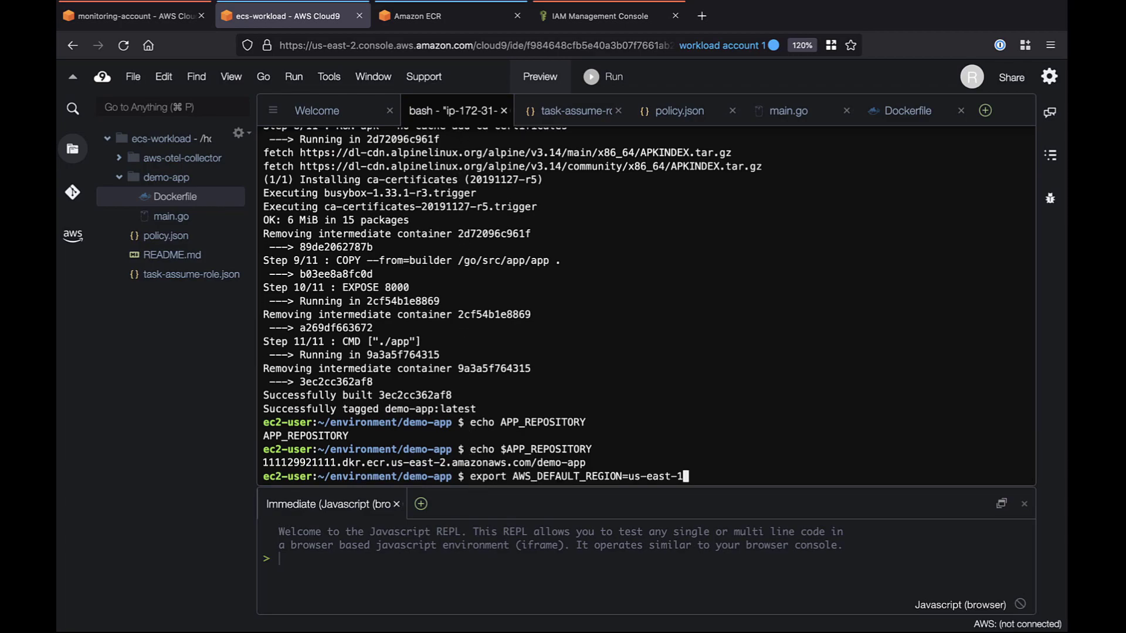
pyautogui.press('Return')
pyautogui.write('export AWS_REGION=us-east-1')
pyautogui.press('Return')
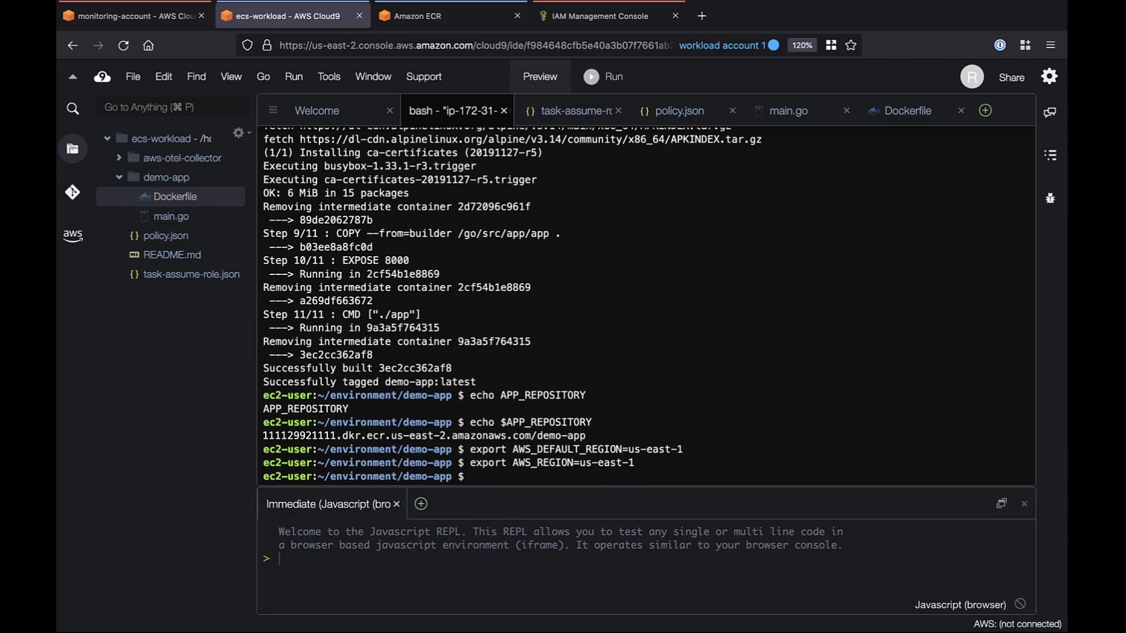
# - Create the ECR repository demo-app in us-east-1, storing its URI in APP_REPOSITORY, and check it in the ECR console
pyautogui.write('APP_REPOSITORY=$(aws ecr create-repository --repository demo-app --query repository.repositoryUri --output text)')
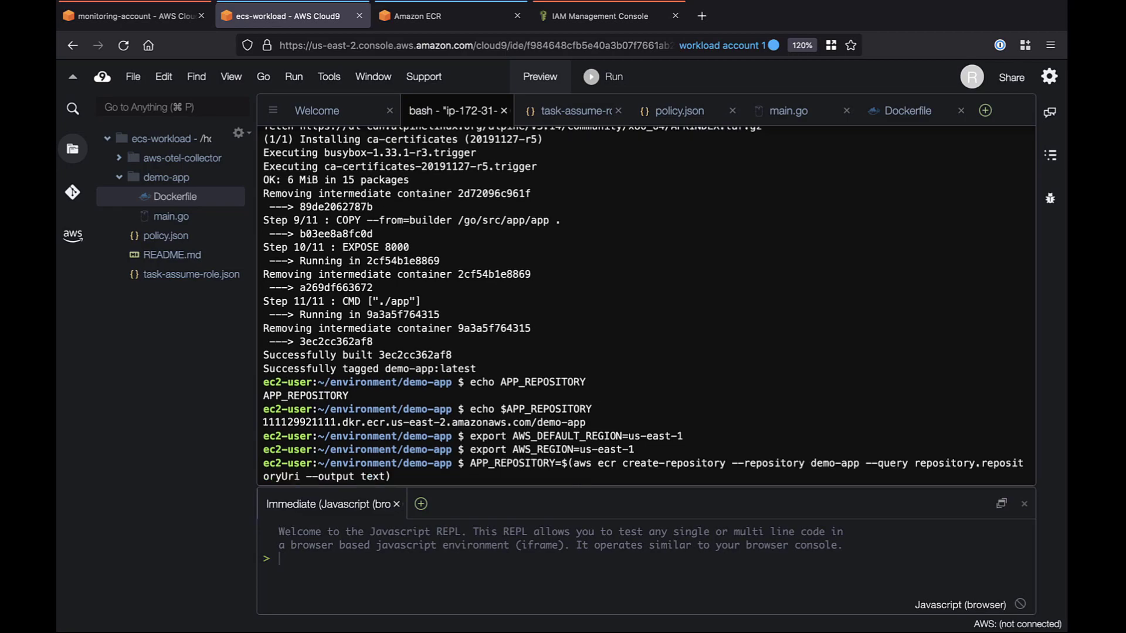
pyautogui.press('Return')
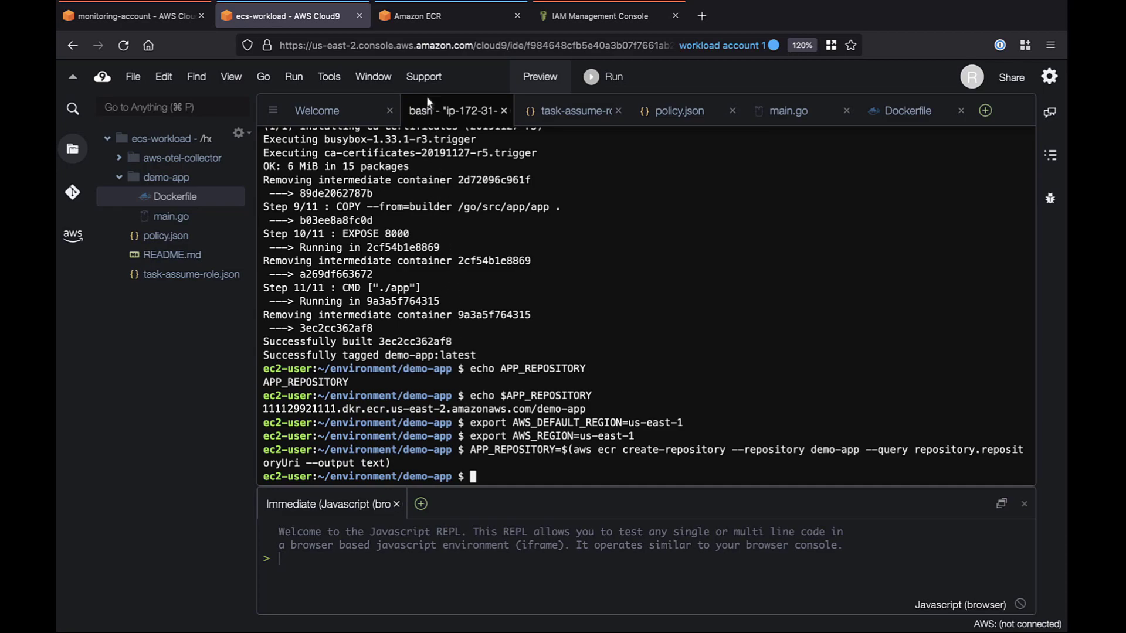
pyautogui.click(417, 20)
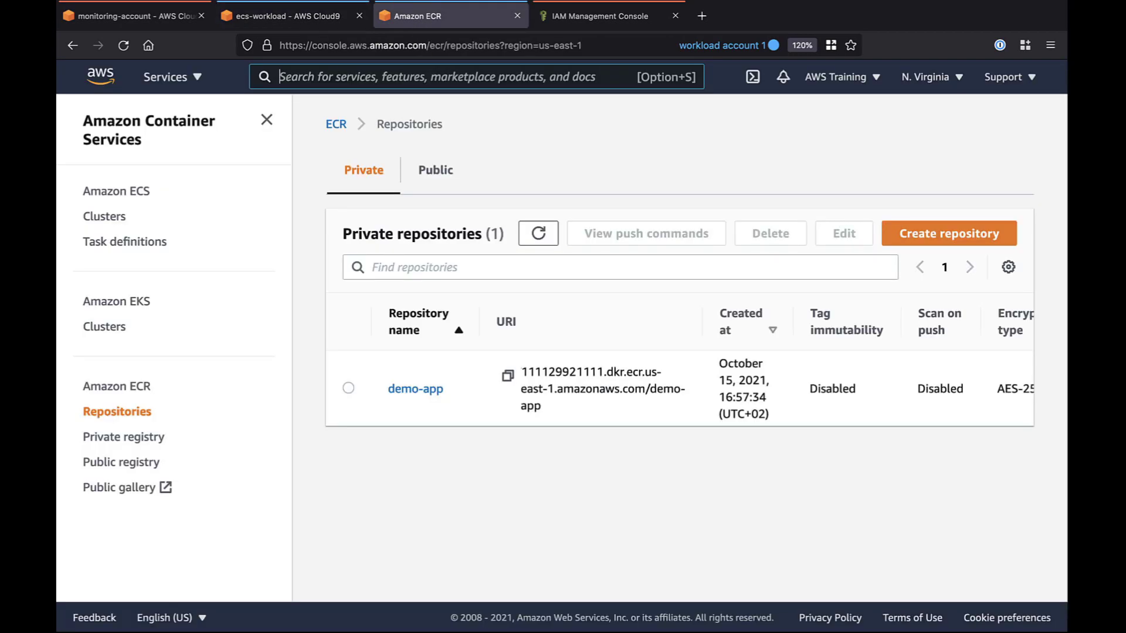
pyautogui.click(278, 23)
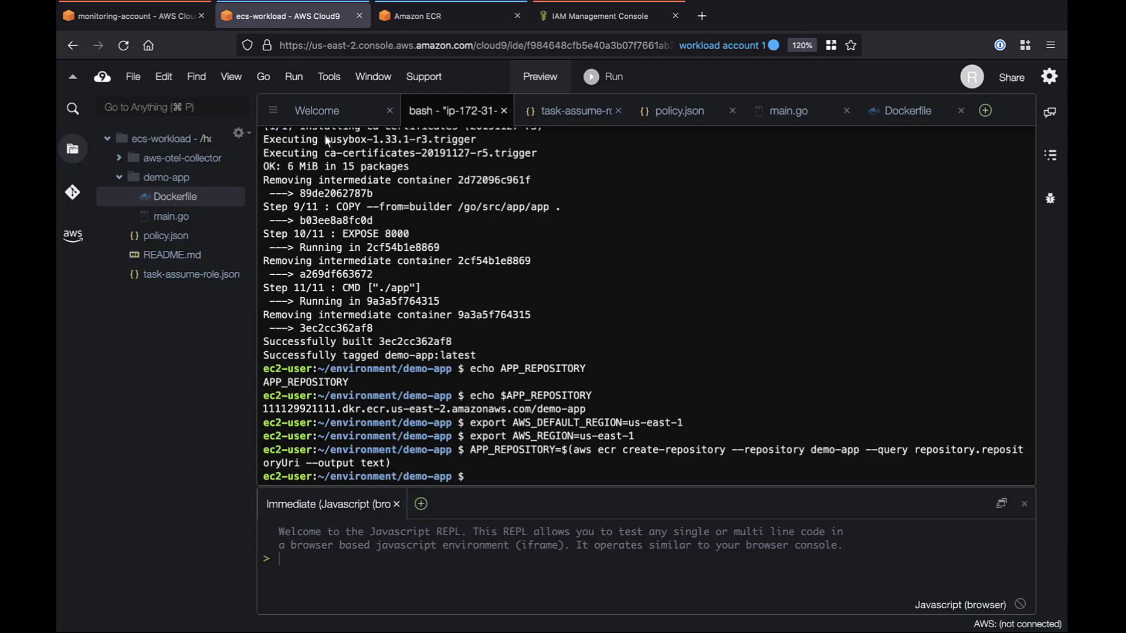
# - Log Docker in to the $APP_REPOSITORY registry using an ECR login password for region us-east-1
pyautogui.write('aws ecr...')
pyautogui.press('Up')
pyautogui.press('Return')
pyautogui.write('aws ecr...')
pyautogui.write(' get-login-password --region us-east-1 | docker login --username AWS --password-stdin $APP_REPOSITORY')
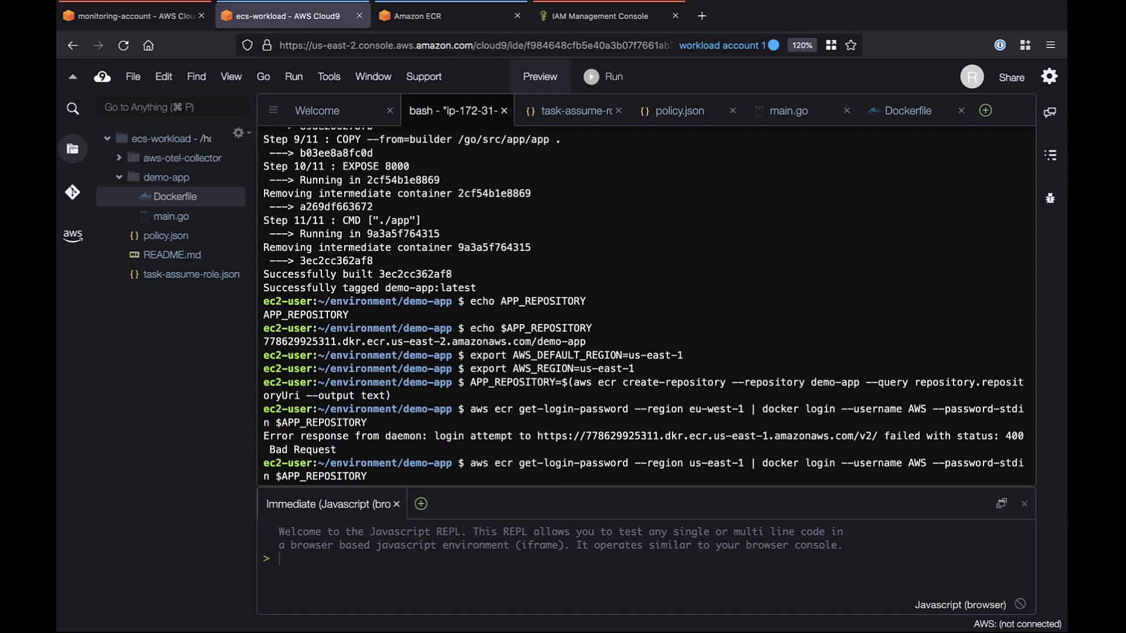
pyautogui.press('Return')
# - Push demo-app:latest to $APP_REPOSITORY under a matching tag, and check the image in the ECR console's demo-app repository
pyautogui.write('docker tag demo-app:latest $APP_REPOSITORY')
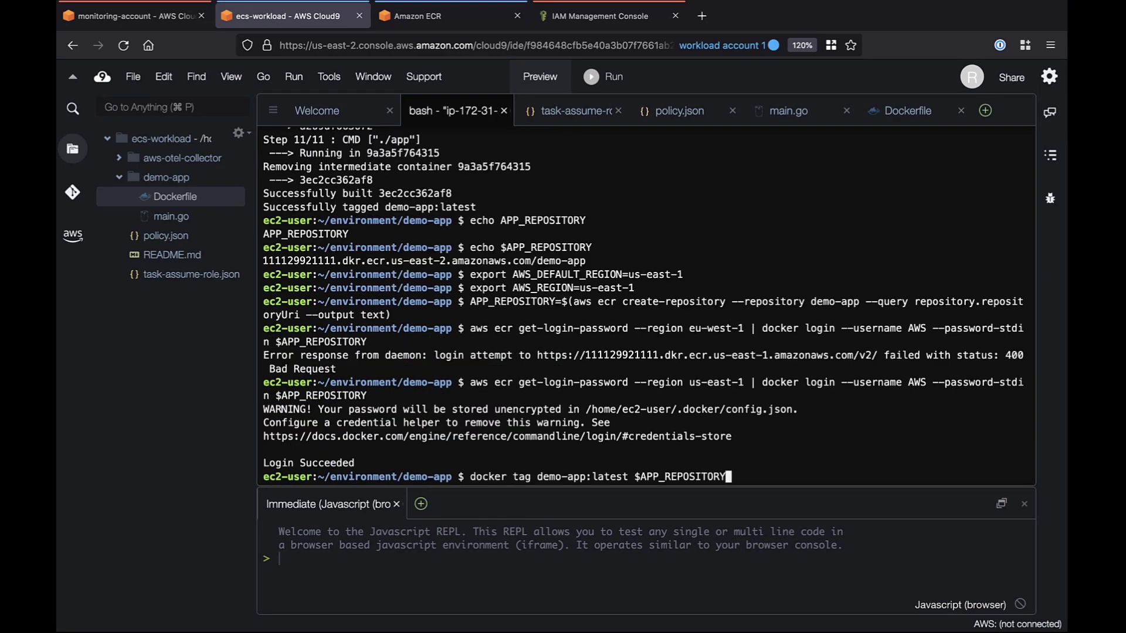
pyautogui.press('Return')
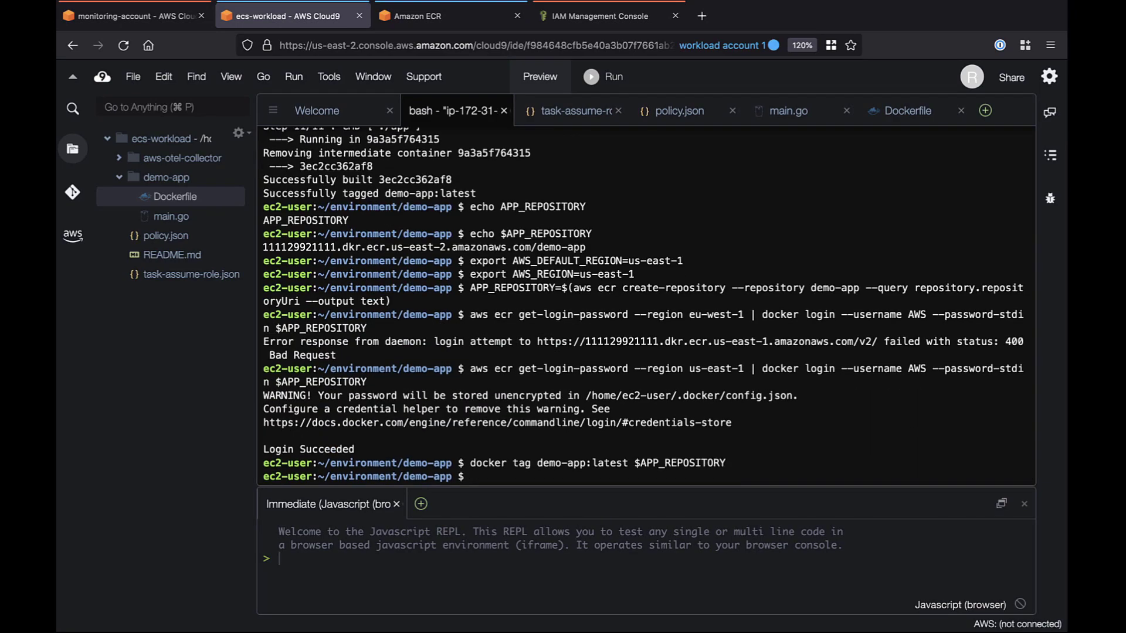
pyautogui.write('docker push $APP_REPOSITORY')
pyautogui.press('Return')
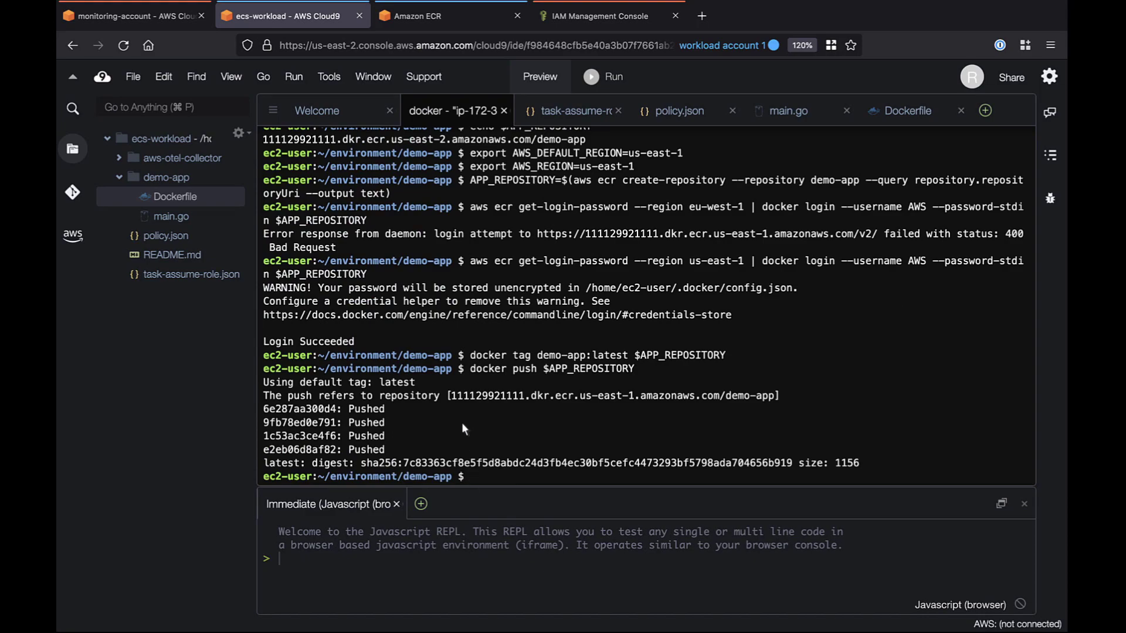
pyautogui.click(417, 18)
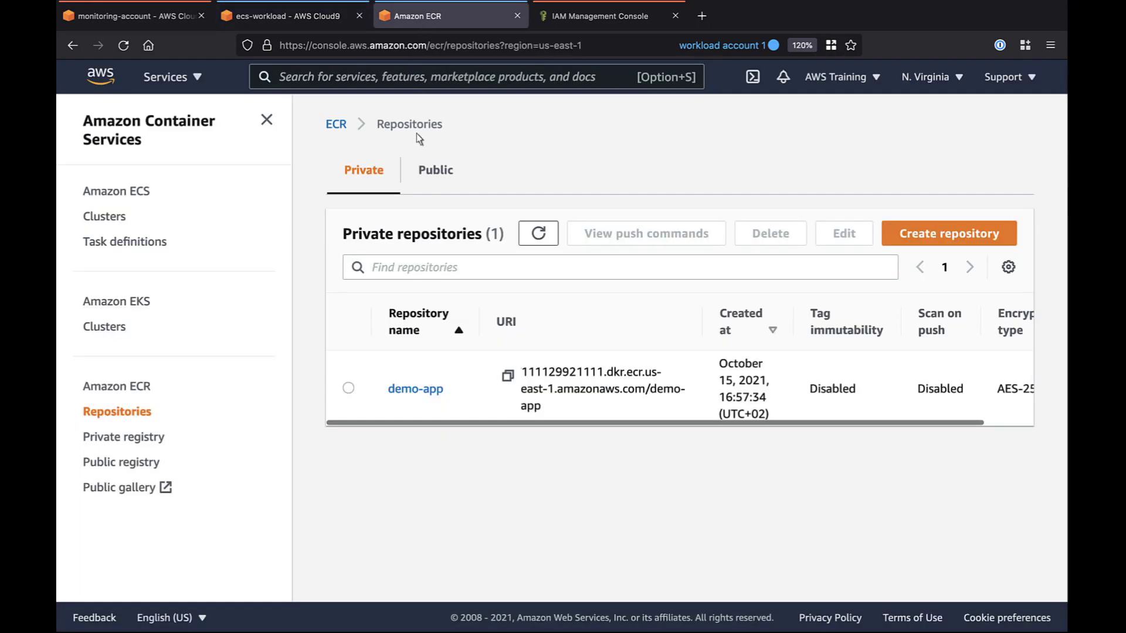
pyautogui.click(416, 388)
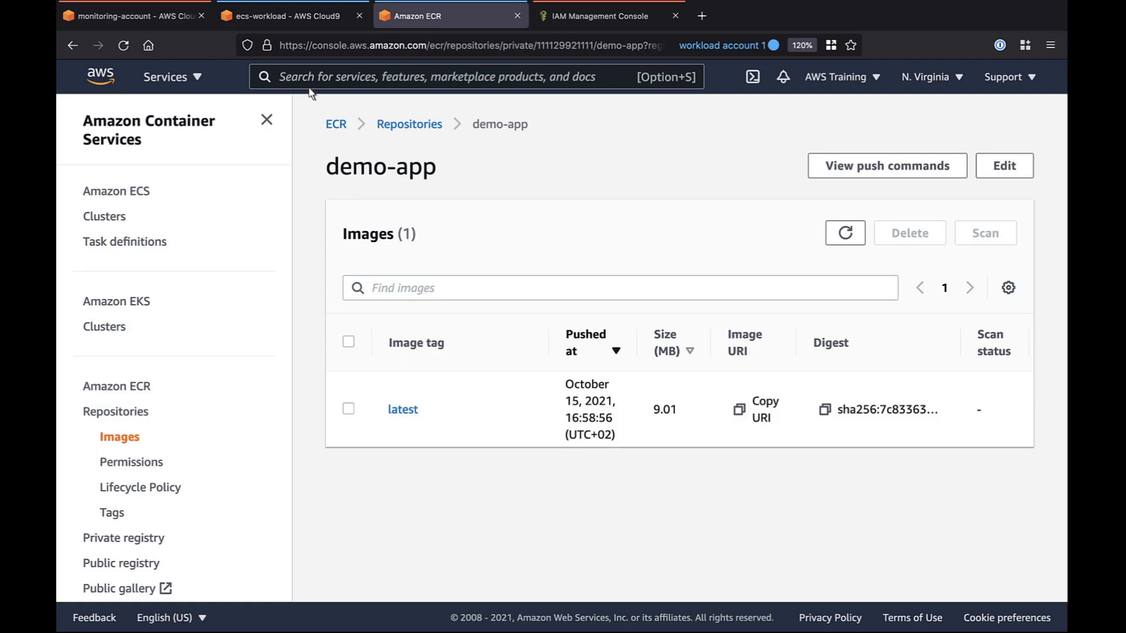
# - Return to the previous environment directory in the ecs-workload terminal
pyautogui.click(288, 22)
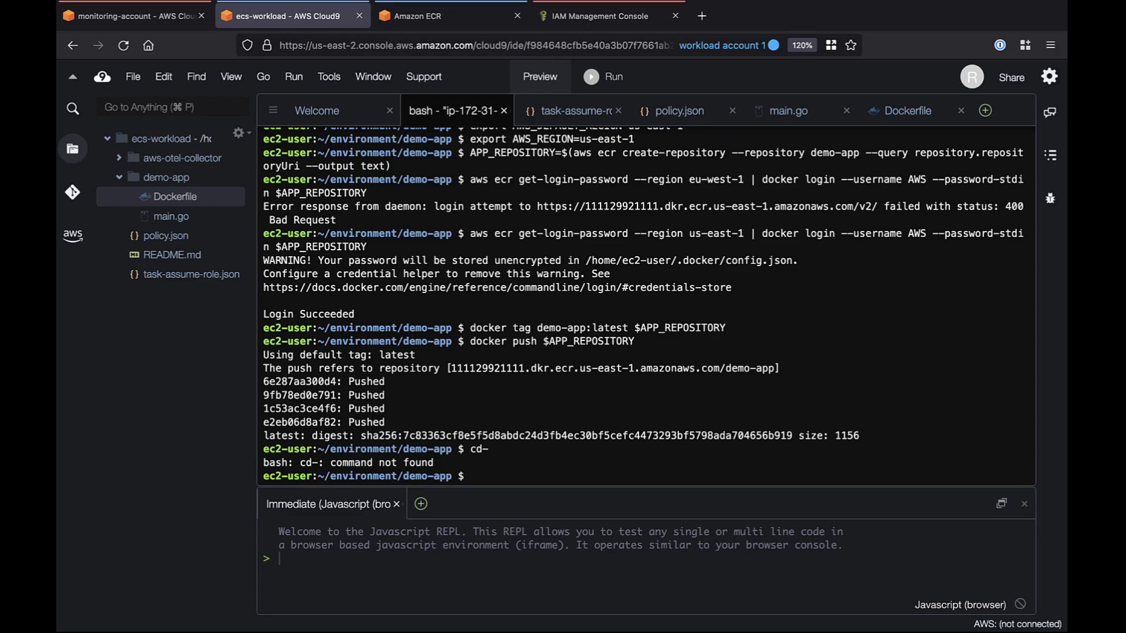
pyautogui.write('cd -')
pyautogui.press('Return')
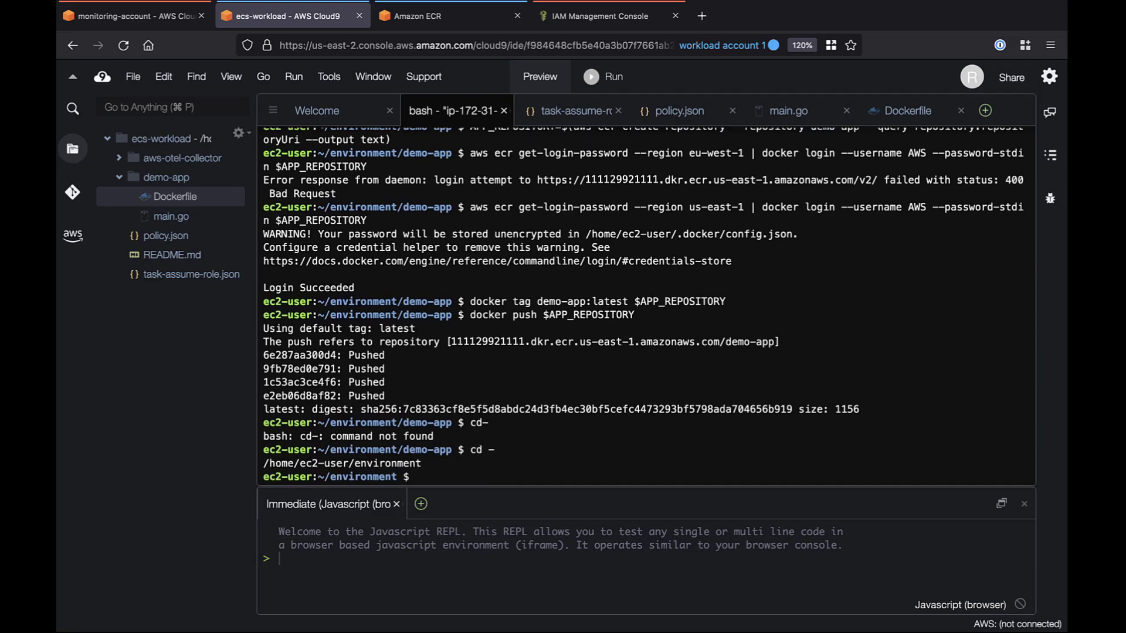
# - Look up the Prometheus workspace ID from the monitoring-account terminal and set WORKSPACE_ID to ws-d1de51a0-55a0-488c-875b-fef735b78b7f in the ecs-workload terminal
pyautogui.write('WORKSPACE_ID=')
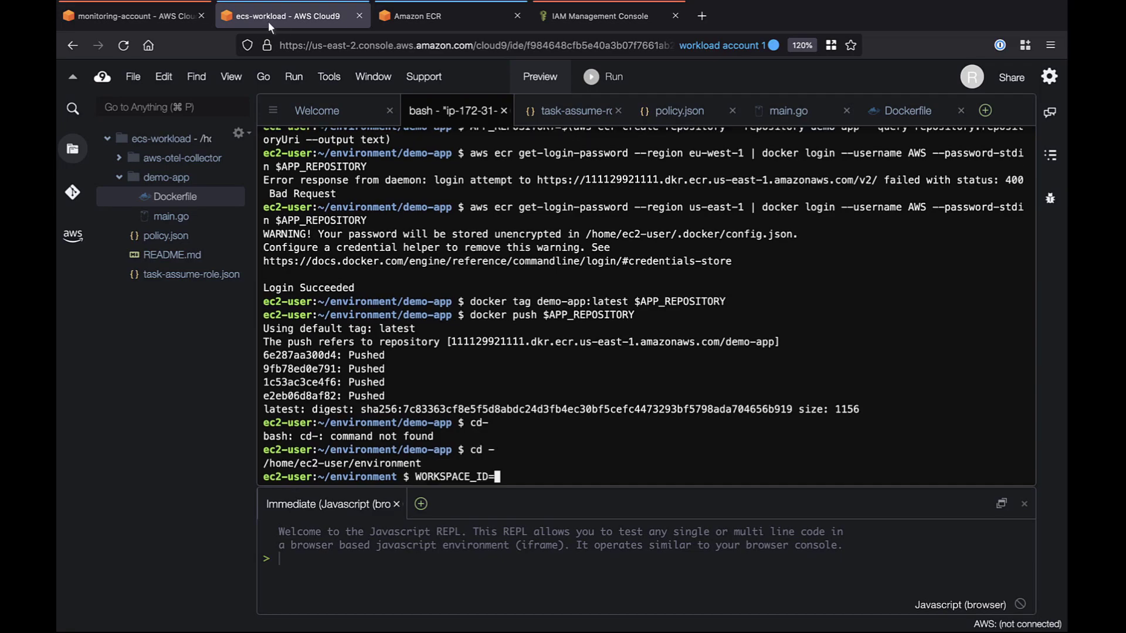
pyautogui.click(129, 20)
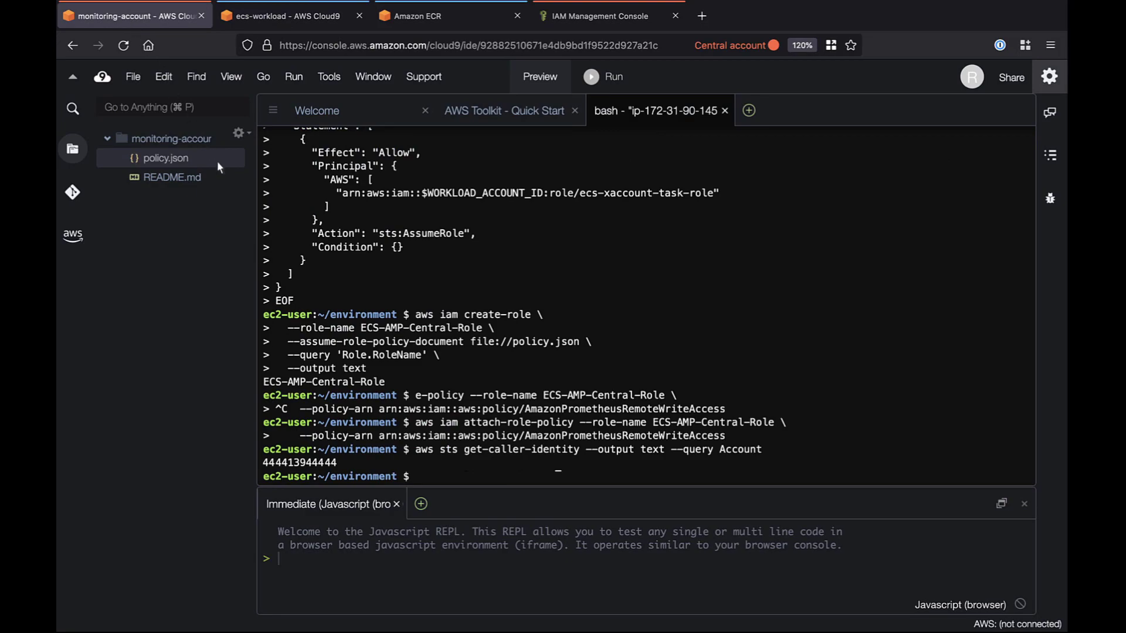
pyautogui.write('aws amp list-worskpaces')
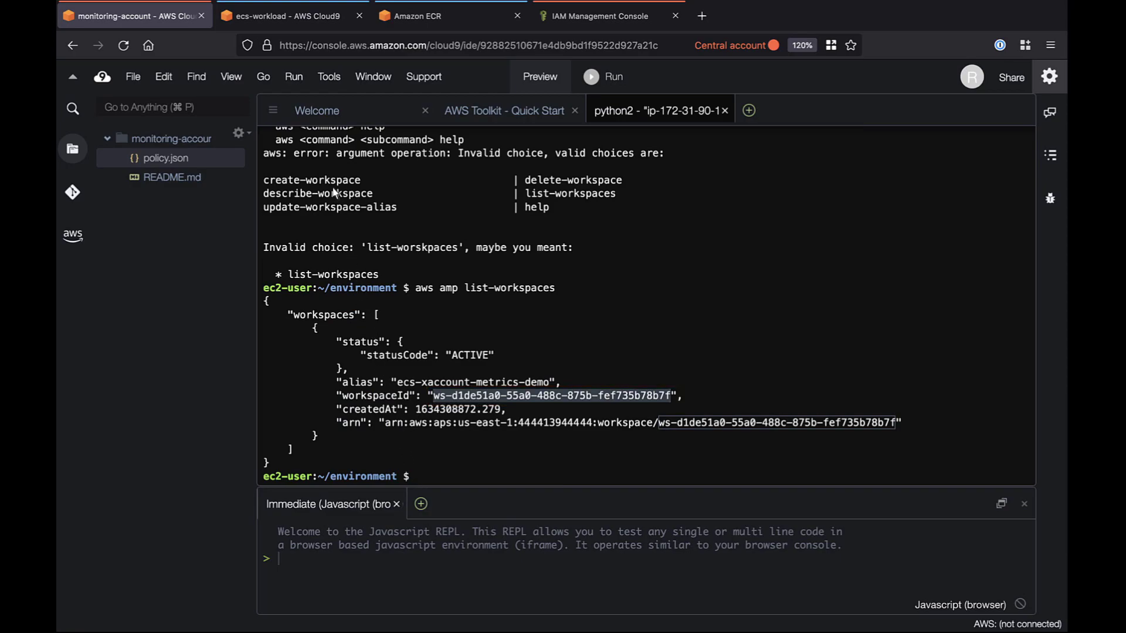
pyautogui.click(286, 17)
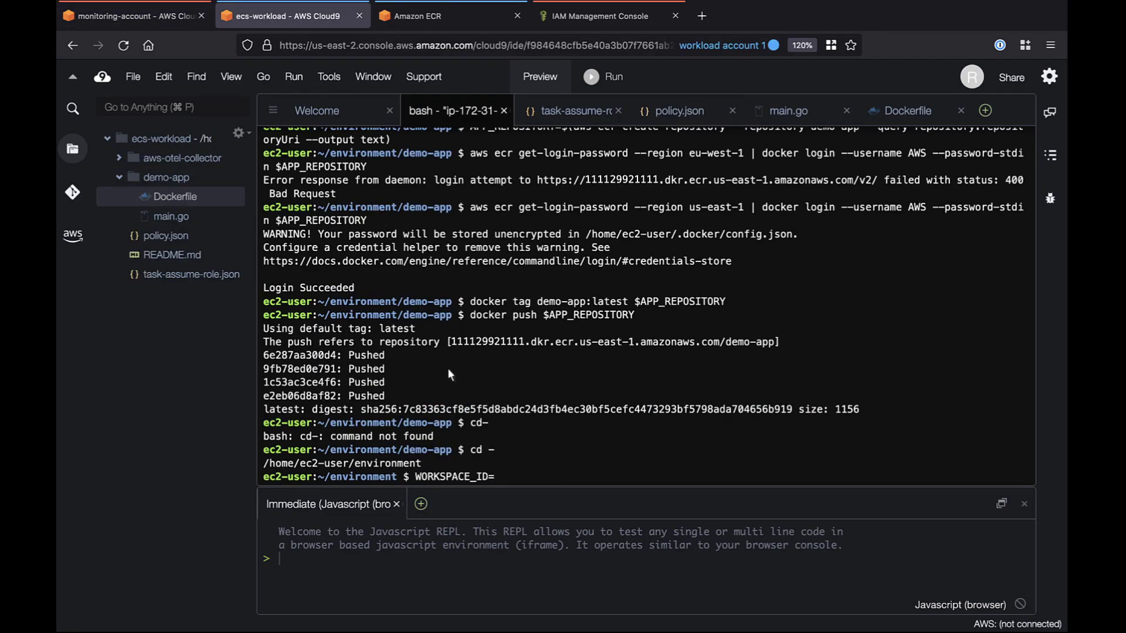
pyautogui.write('WORKSPACE_ID=')
pyautogui.write('ws-d1de51a0-55a0-488c-875b-fef735b78b7f')
pyautogui.press('Return')
# - Set CENTRAL_ACCOUNT_ID in the ecs-workload terminal to the central monitoring account's ID
pyautogui.write('CENTRAL_ACCOUNT_ID=')
pyautogui.press('Return')
pyautogui.press('Up')
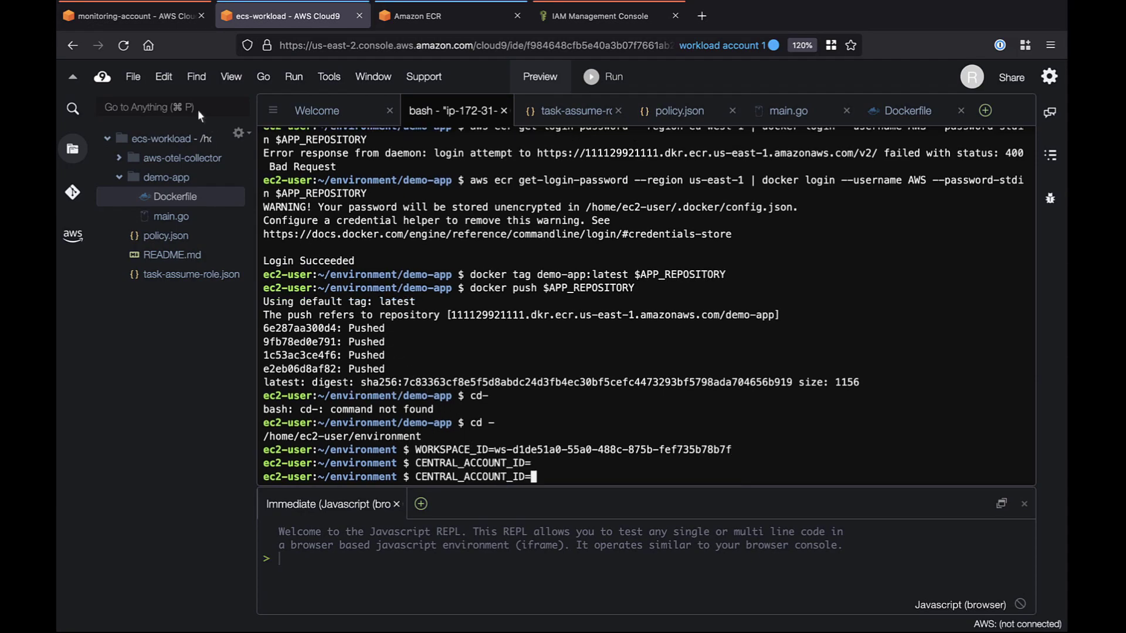
pyautogui.click(128, 27)
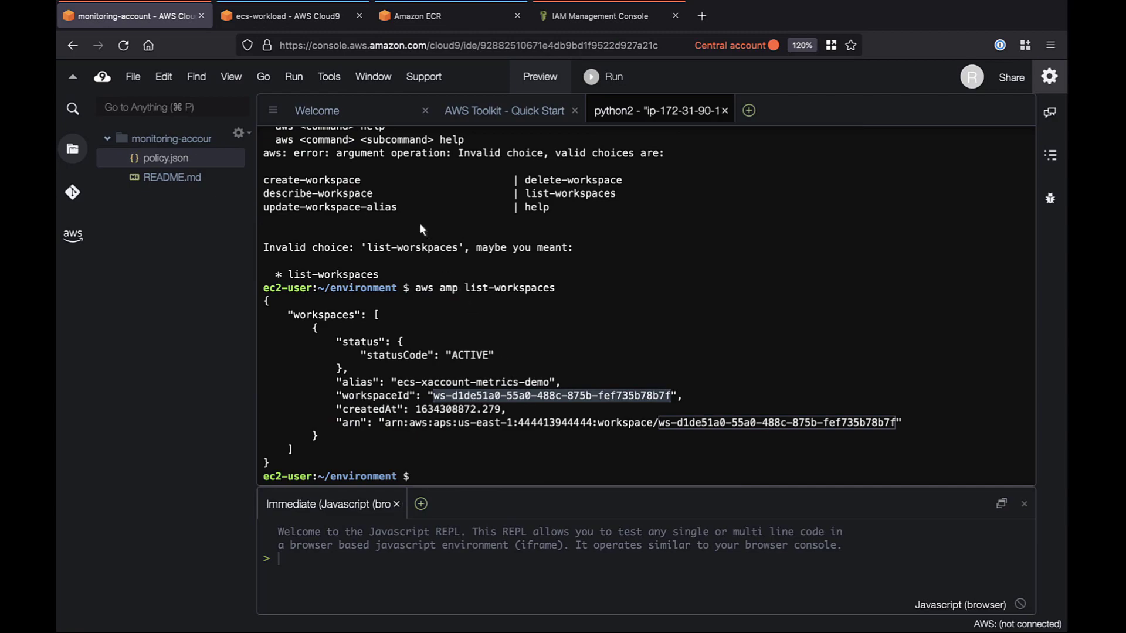
pyautogui.click(294, 21)
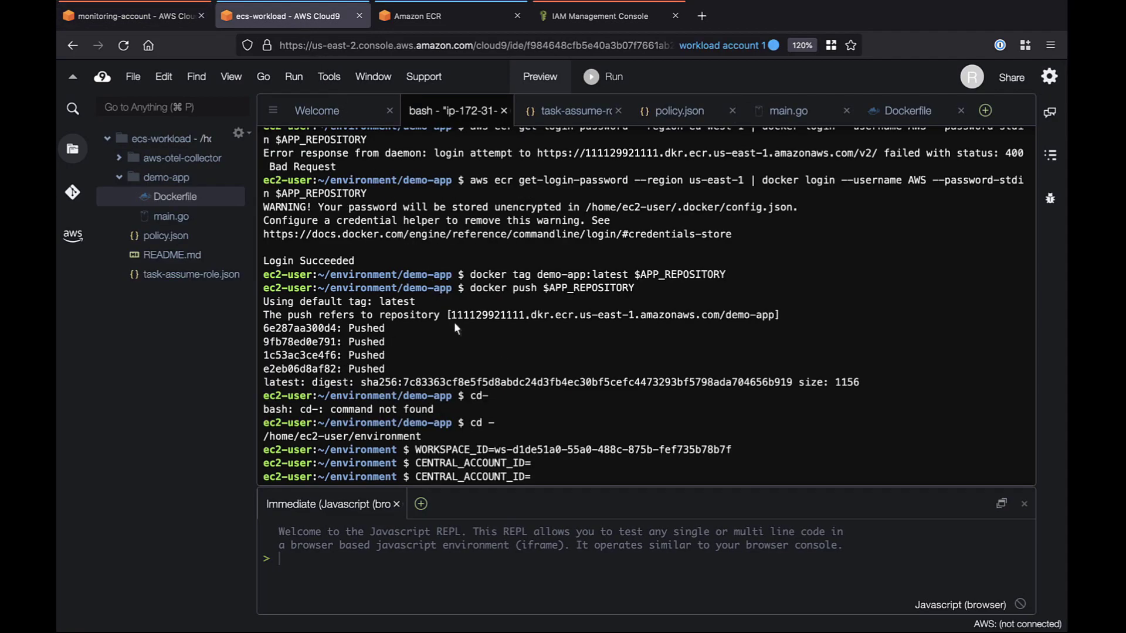
pyautogui.press('super+v')
pyautogui.press('Return')
# - Change into the aws-otel-collector directory
pyautogui.write('cd aws-otel-collector')
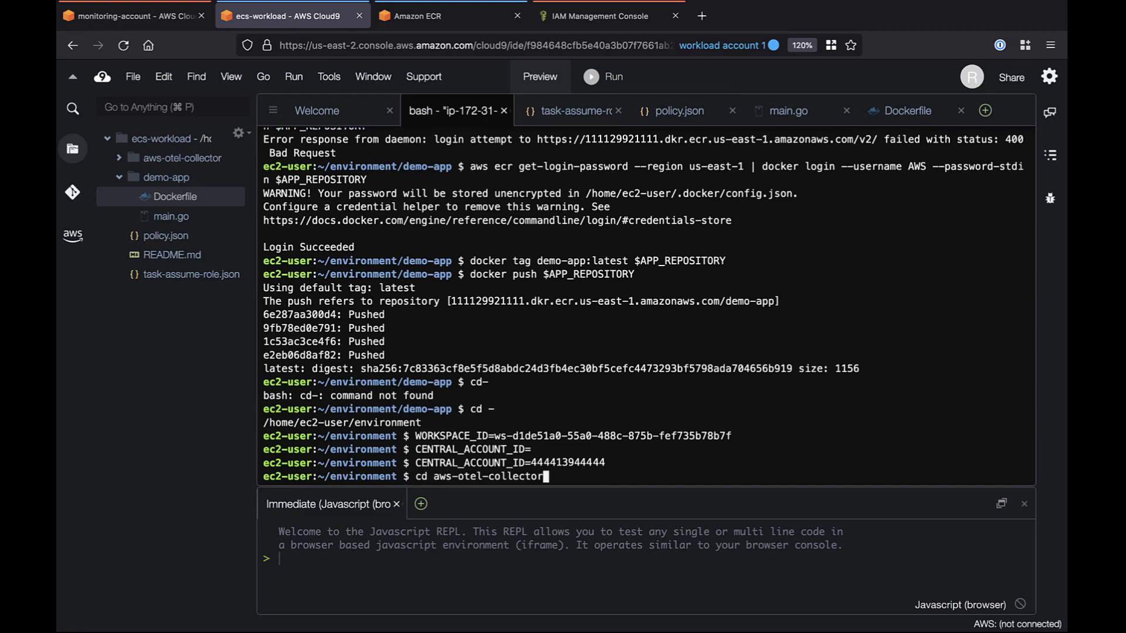
pyautogui.press('Return')
pyautogui.write('cat > config.yaml <<EOF receivers:   prometheus:     config:       global:         scrape_interval: 15s         scrape_timeout: 10s       scrape_configs:       - job_name: "prometheus-demo-app"         static_configs:         - targets: [ 0.0.0.0:8000 ]   awsecscontainermetrics:     collection_interval: 20s')
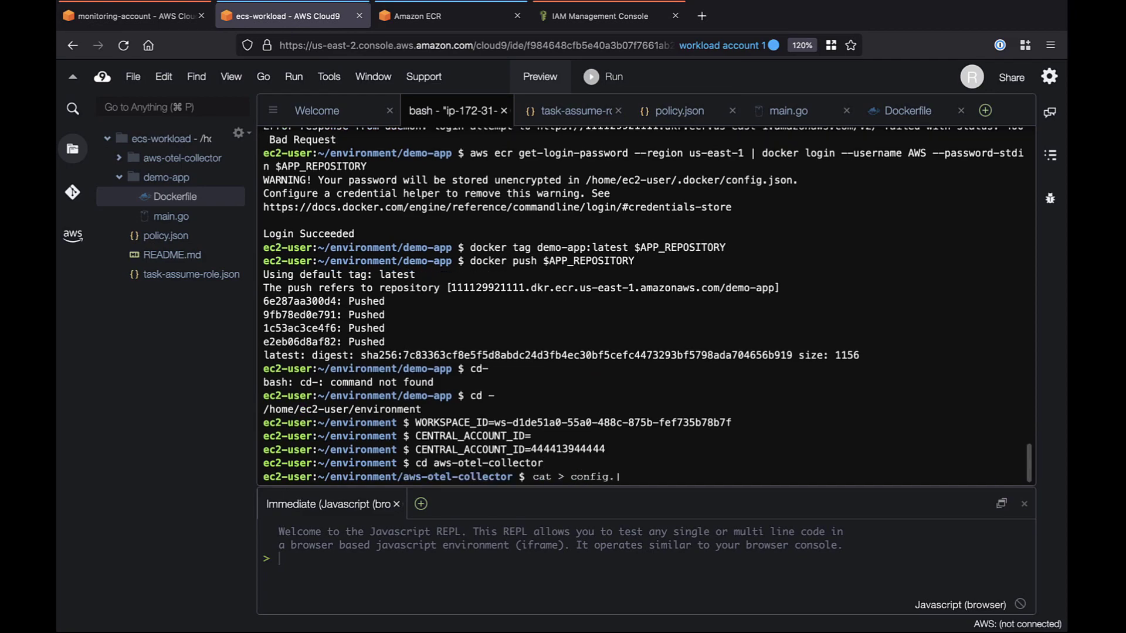
pyautogui.hotkey('ctrl', 'c')
pyautogui.press('super+k')
pyautogui.write('cd ..')
pyautogui.press('Return')
pyautogui.write('cd aws...')
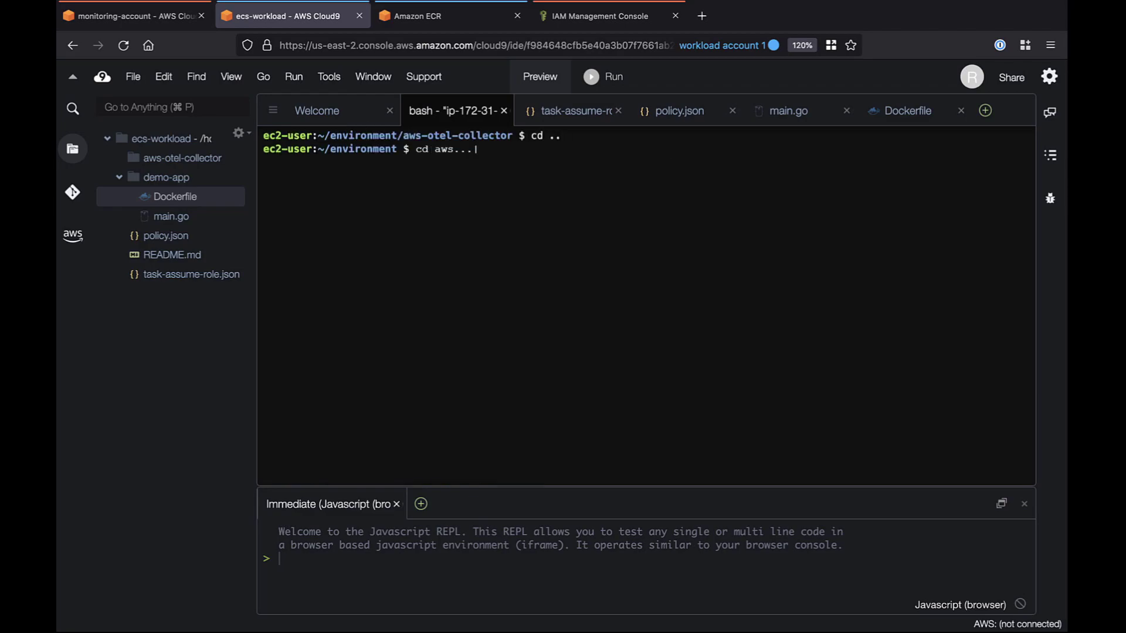
pyautogui.press('Tab')
pyautogui.press('Return')
pyautogui.write('ls')
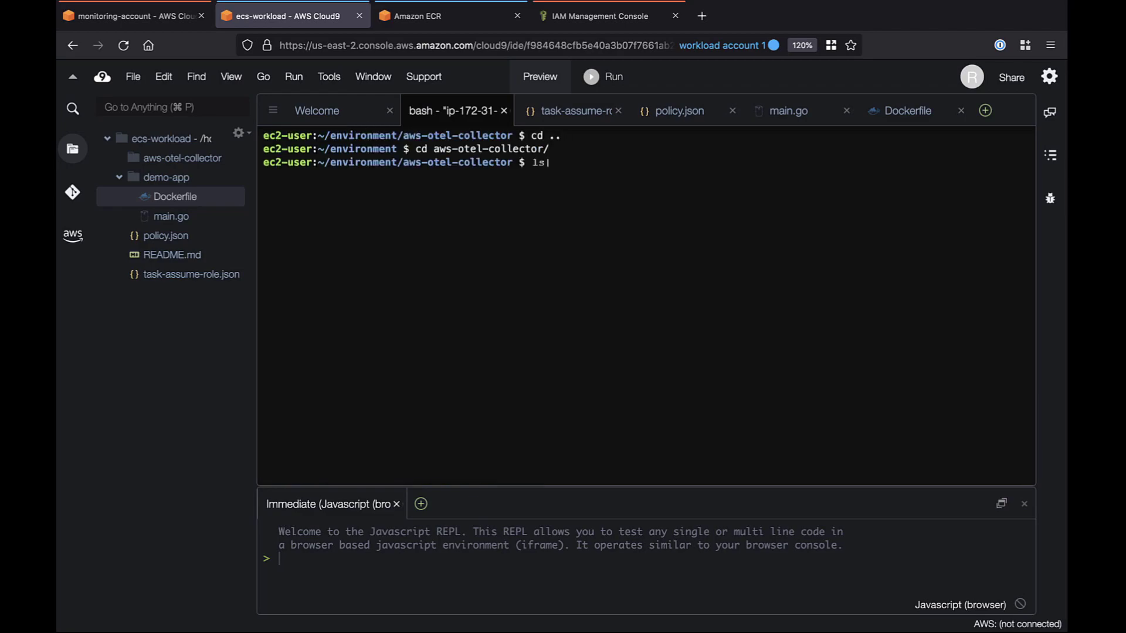
pyautogui.press('Return')
# - Create config.yaml with prometheus and awsecscontainermetrics receivers and an awsprometheusremotewrite exporter, using us-east-1 for its endpoint and region
pyautogui.write('cat > config.yaml <<EOF')
pyautogui.press('Return')
pyautogui.press('super+v')
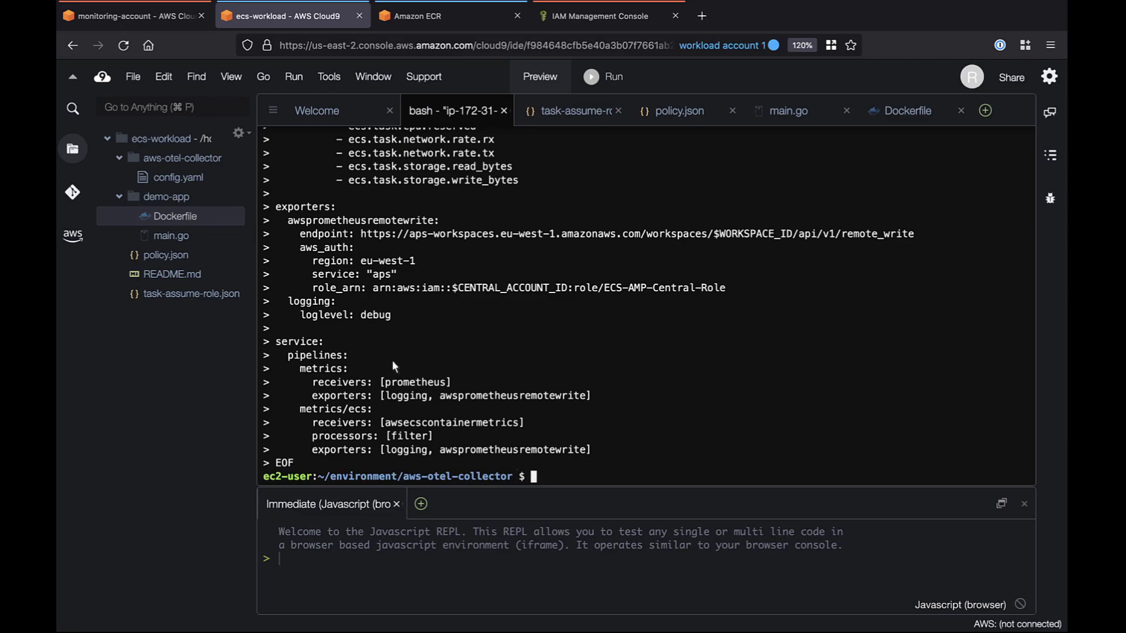
pyautogui.doubleClick(180, 183)
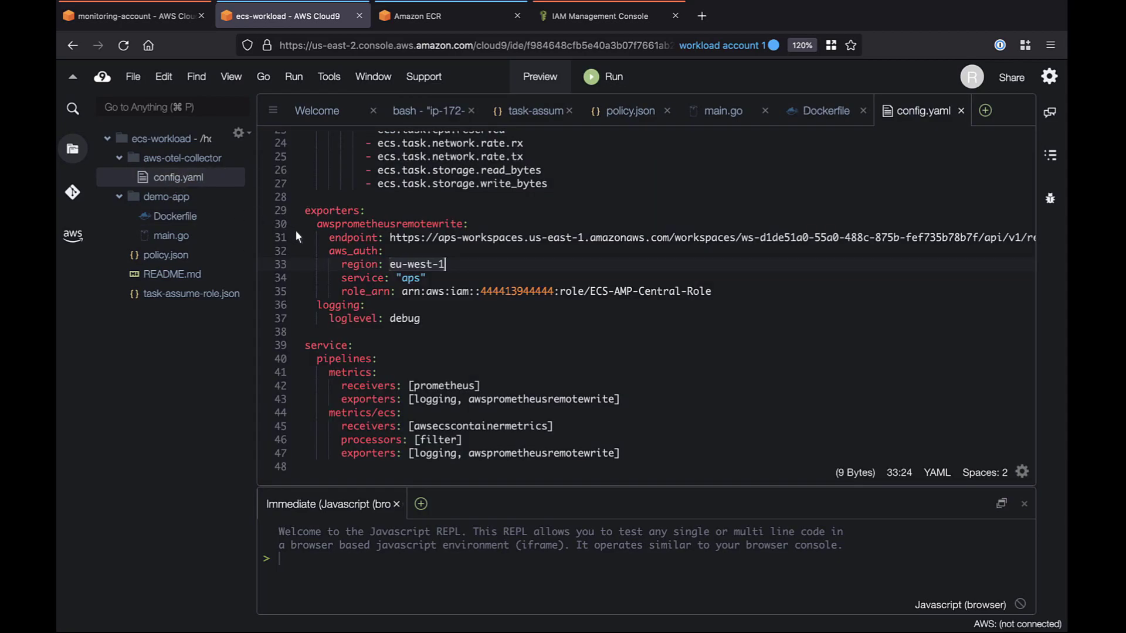
pyautogui.write('us-east')
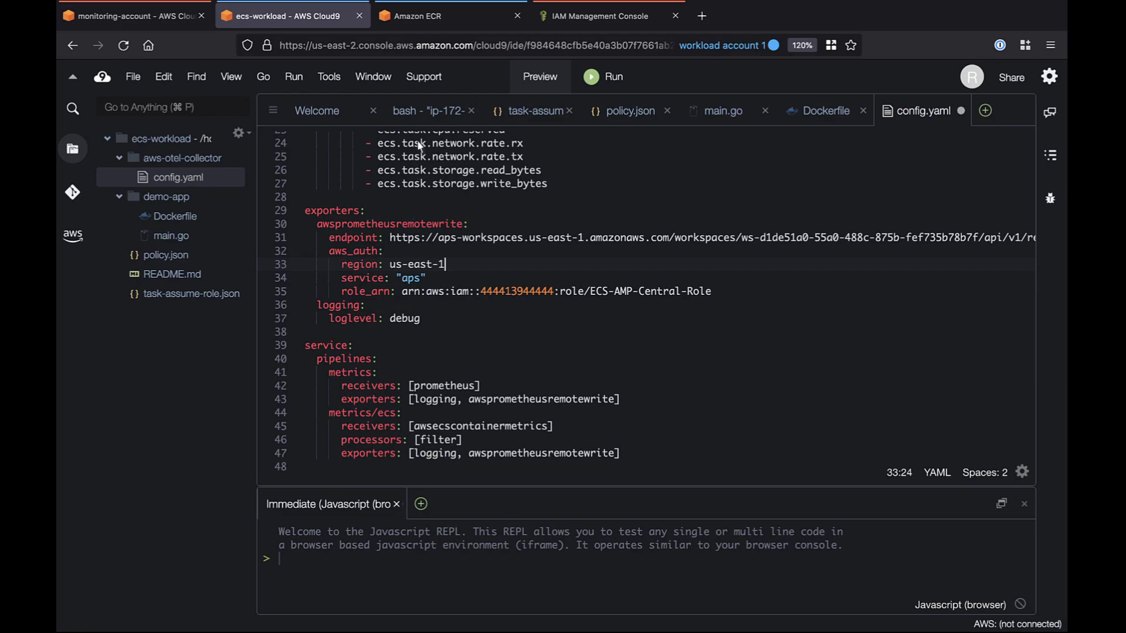
# - Create the collector Dockerfile from public.ecr.aws/aws-observability/aws-otel-collector:latest, copying config.yaml to /etc/ecs/otel-config.yaml as its config, and check the file
pyautogui.click(421, 117)
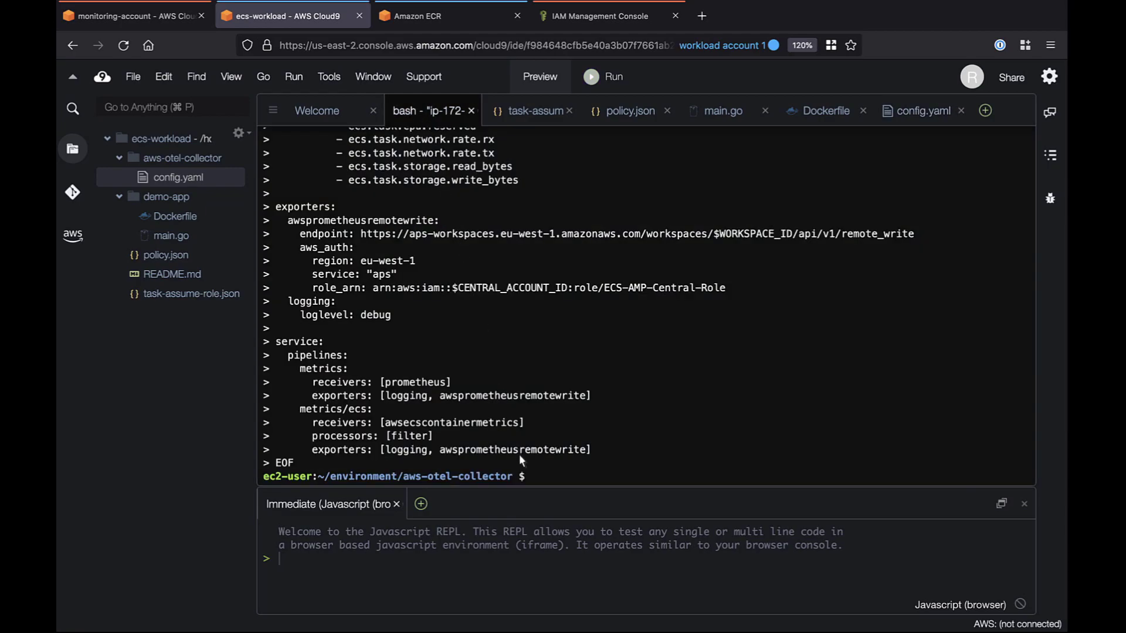
pyautogui.press('super+v')
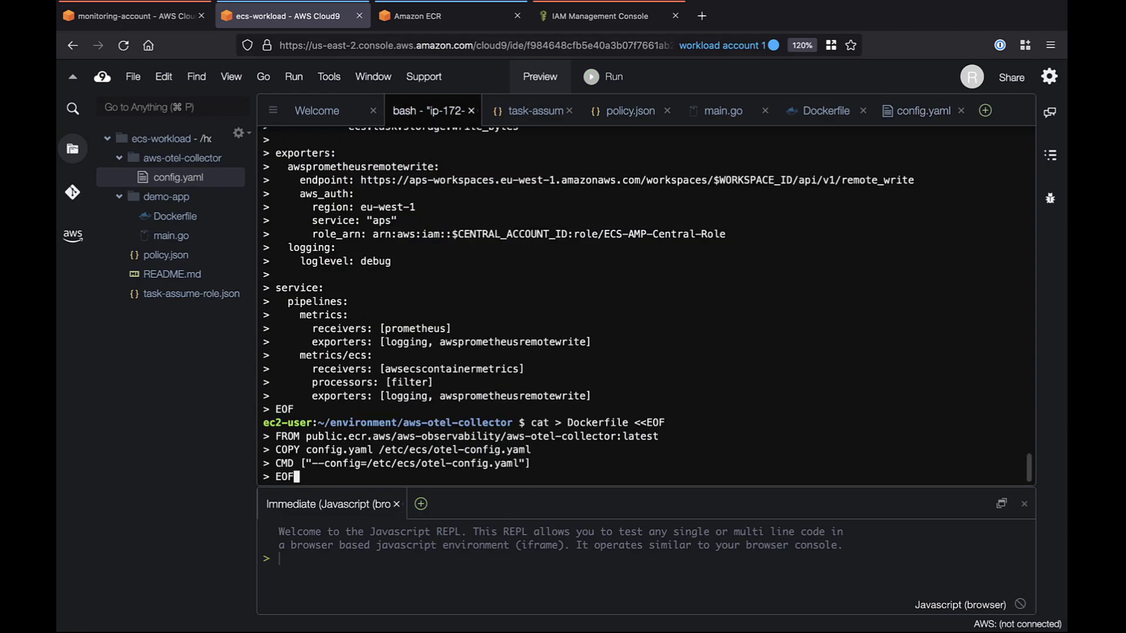
pyautogui.press('Return')
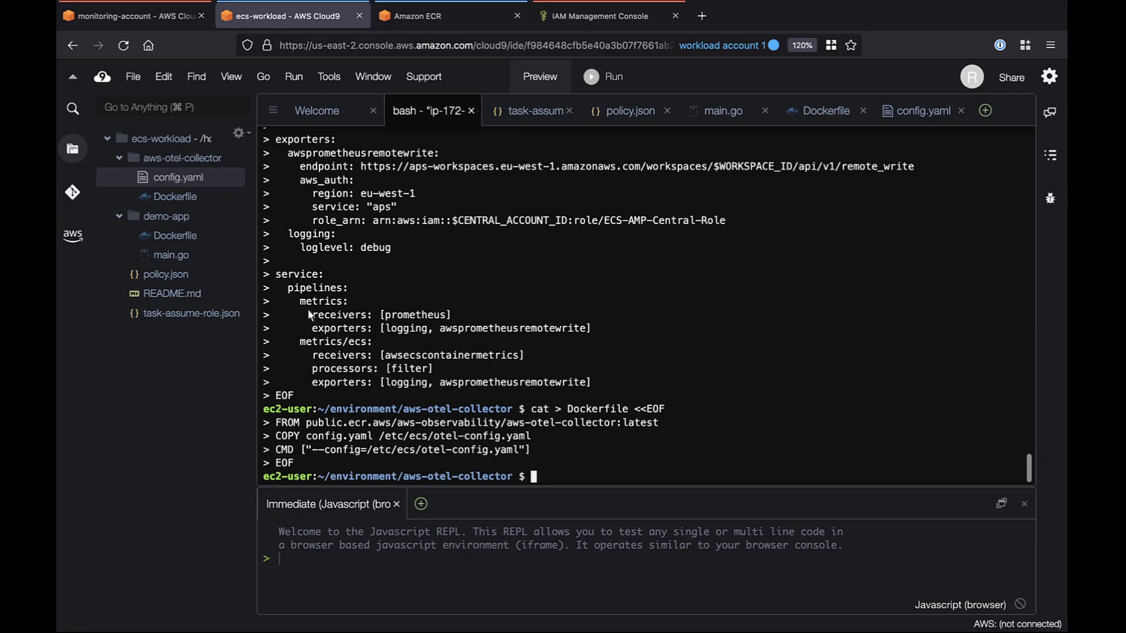
pyautogui.doubleClick(169, 200)
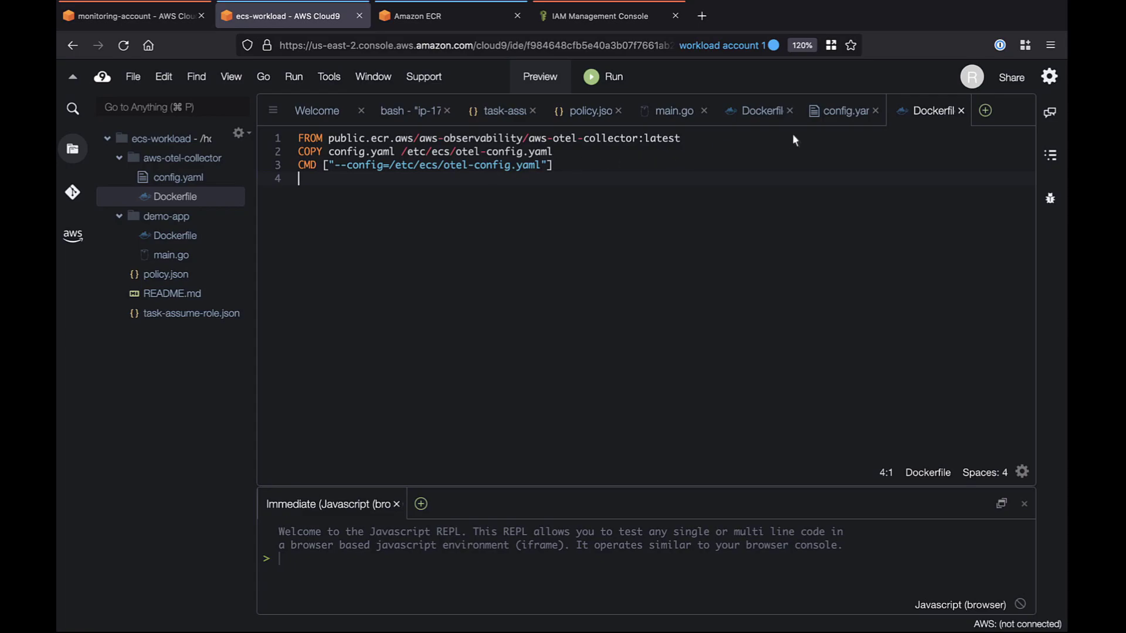
pyautogui.click(962, 113)
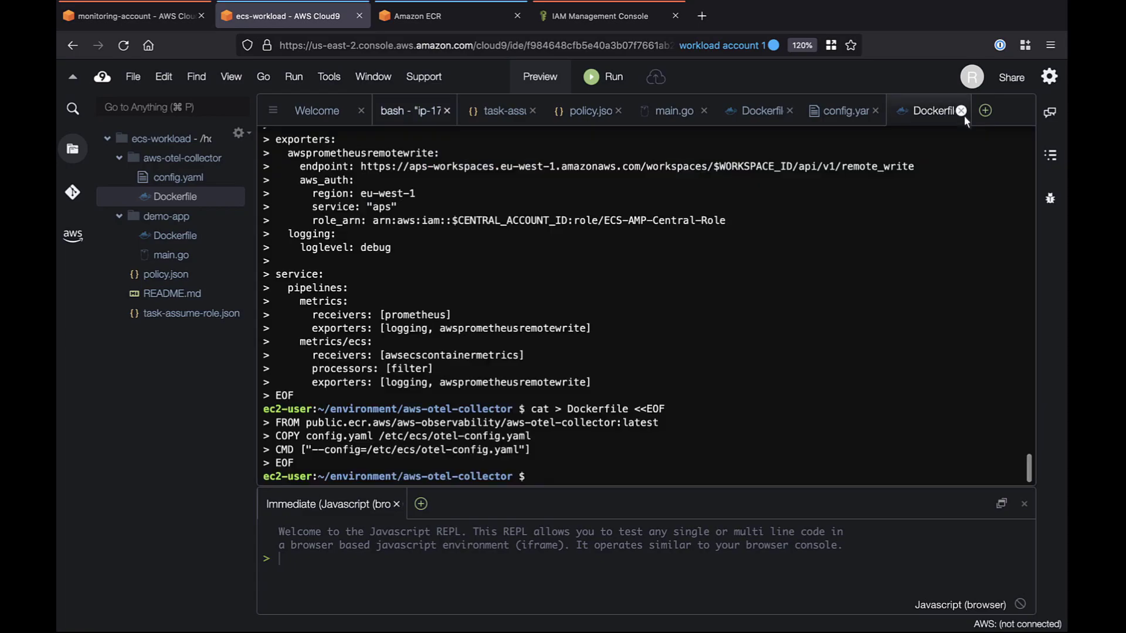
# - Create the ECR repository aws-otel-collector with its URI stored in COLLECTOR_REPOSITORY, and build the Docker image tagged aws-otel-collector
pyautogui.click(528, 478)
pyautogui.write('COLLECTOR_REPOSITORY...')
pyautogui.press('Return')
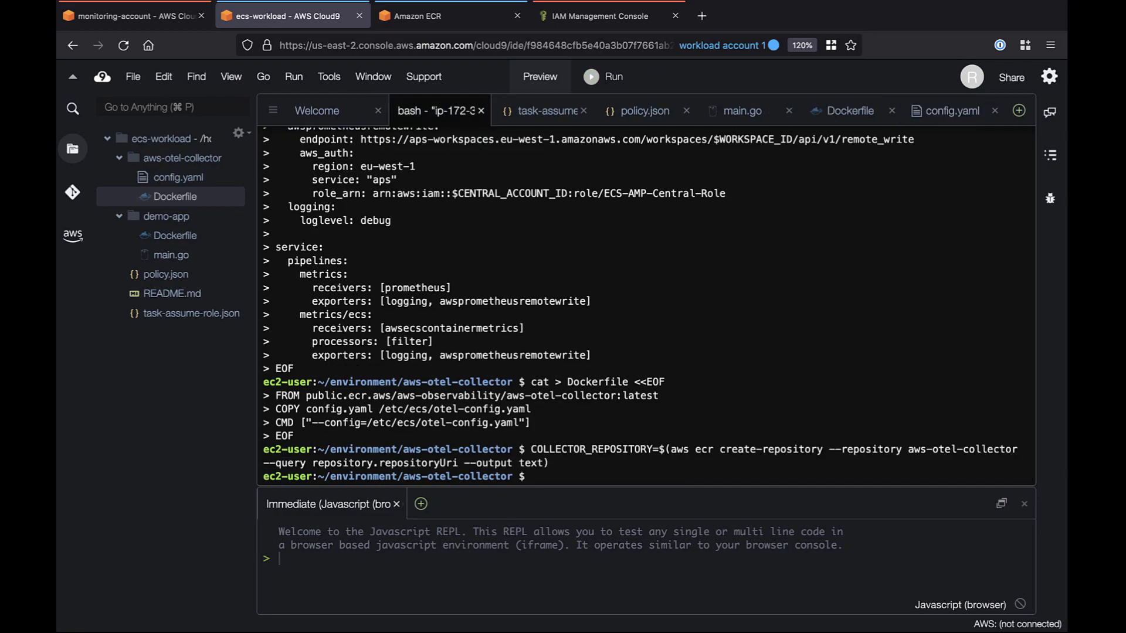
pyautogui.write('docker build . -t aws-otel-collector')
pyautogui.press('Return')
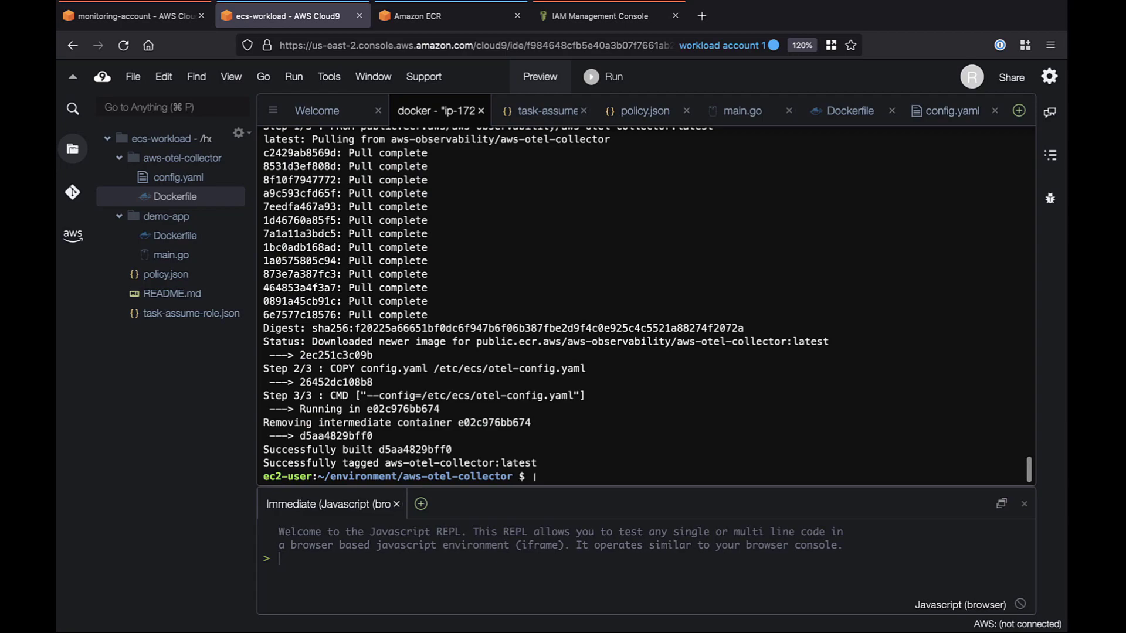
# - Log Docker in to $COLLECTOR_REPOSITORY for us-east-1, and tag and push aws-otel-collector:latest to it
pyautogui.press('super+v')
pyautogui.press('Return')
pyautogui.write('docker tag aws-otel-collector:latest $COLLECTOR_REPOSITORY')
pyautogui.press('Return')
pyautogui.write('docker push $COLLECTOR_REPOSITORY')
pyautogui.press('Return')
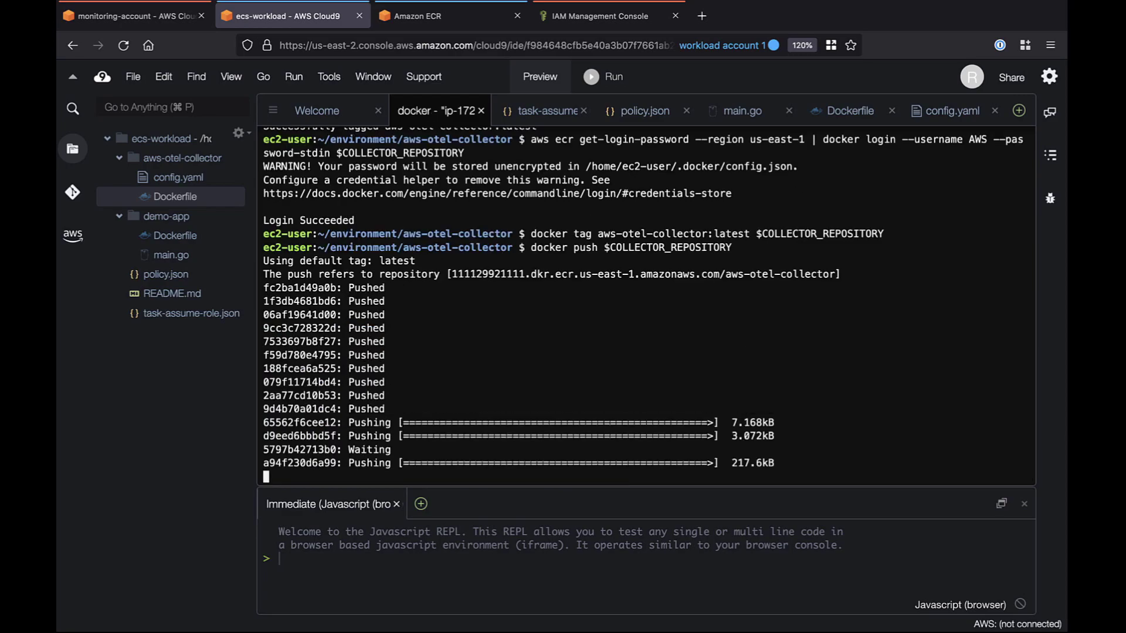
# - Write task-execution-assume-role.json letting ecs-tasks.amazonaws.com assume the role, and create the IAM role ecs-xaccount-task-execution-role from it with region us-east-1
pyautogui.write('cat > task-execution...')
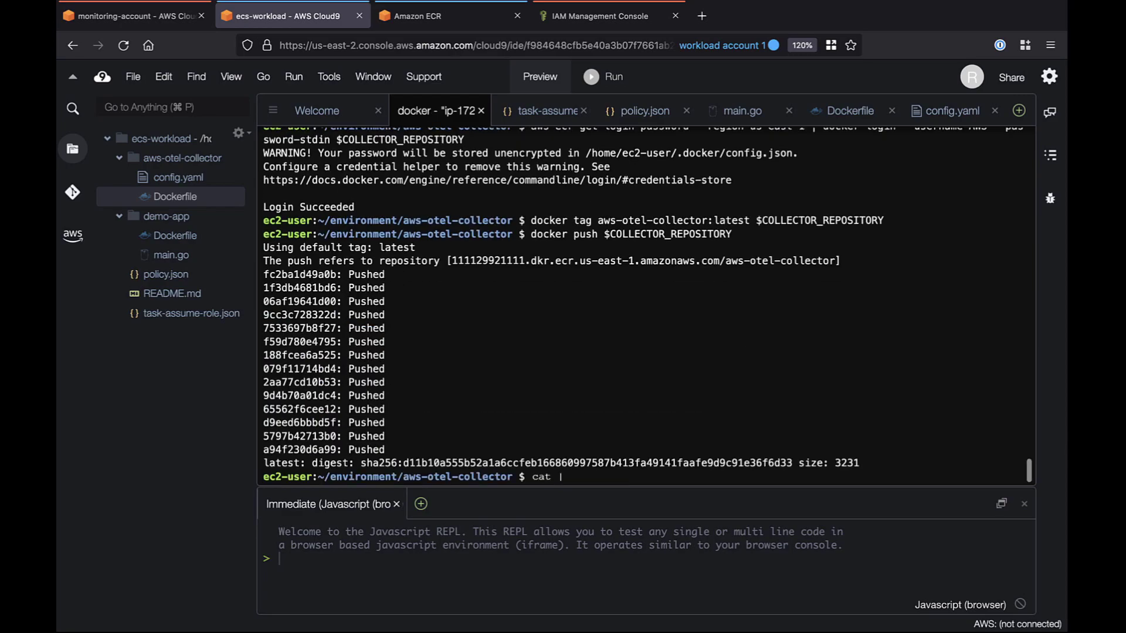
pyautogui.press('Return')
pyautogui.write('aws iam create-role...')
pyautogui.press('Return')
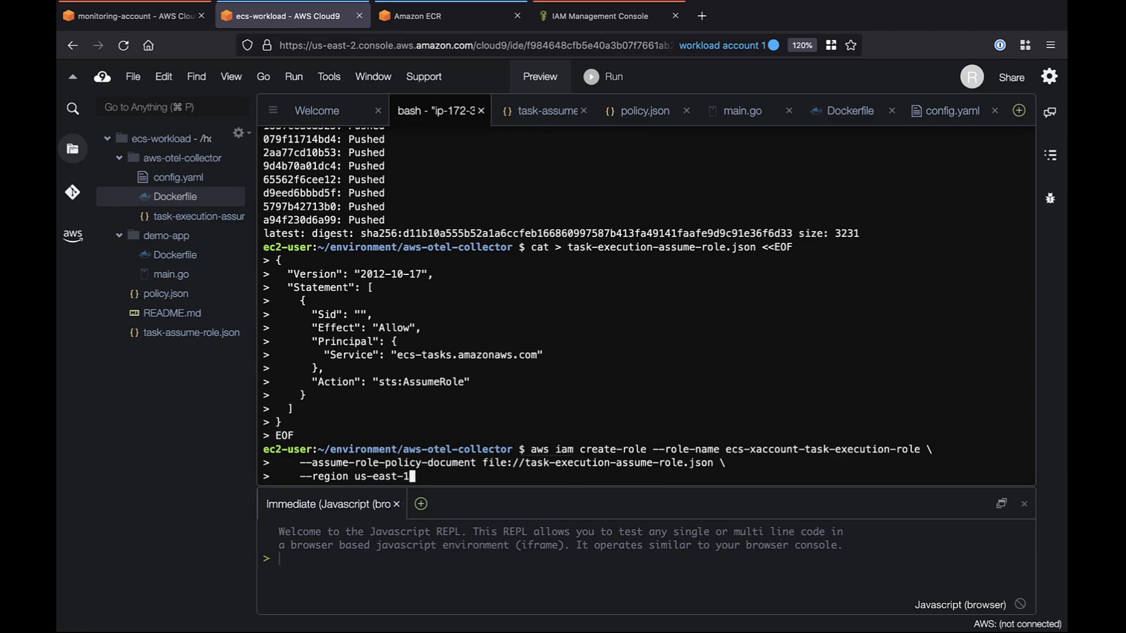
# - Attach the AmazonECSTaskExecutionRolePolicy managed policy to the ecs-xaccount-task-execution-role role
pyautogui.write('aws iam attach-role-policy --role-name ecs-xaccount-task-execution-role --policy-arn arn:aws:iam::aws:policy/service-role/AmazonECSTaskExecutionRolePolicy')
pyautogui.press('Return')
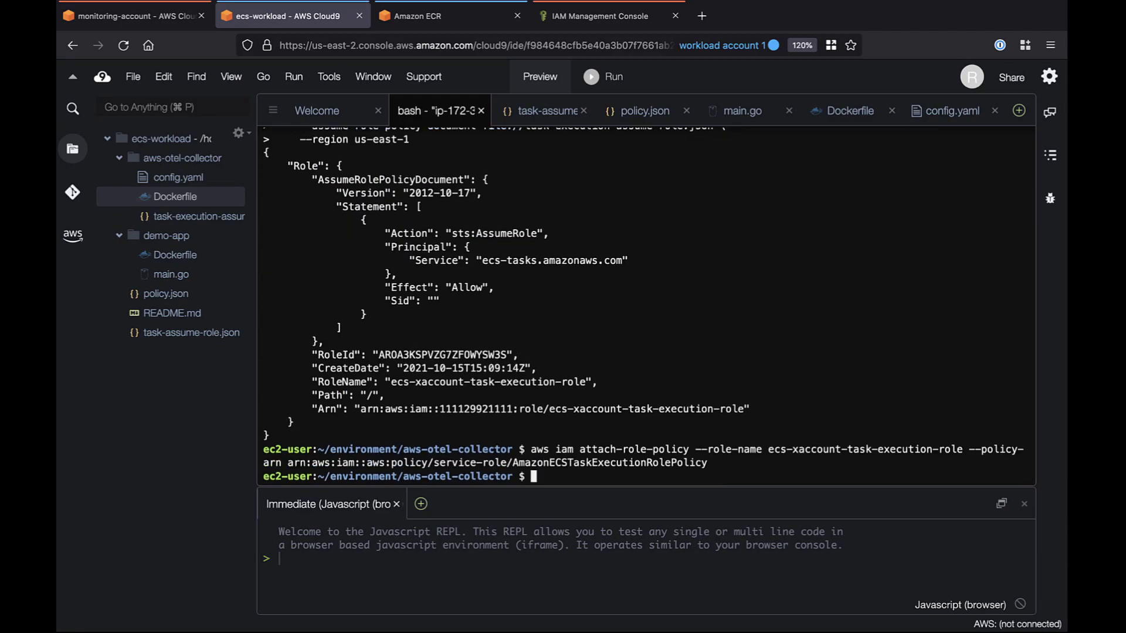
# - Clear the terminal and return to the parent environment directory
pyautogui.hotkey('ctrl', 'l')
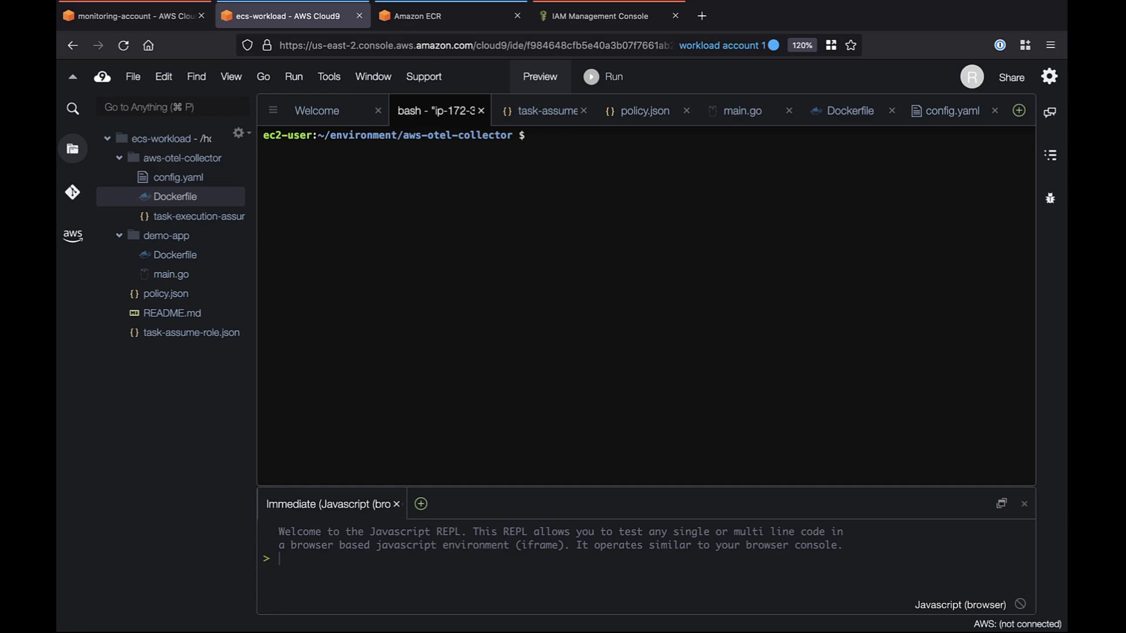
pyautogui.write('cd ..')
pyautogui.press('Return')
pyautogui.hotkey('ctrl', 'r')
pyautogui.hotkey('ctrl', 'c')
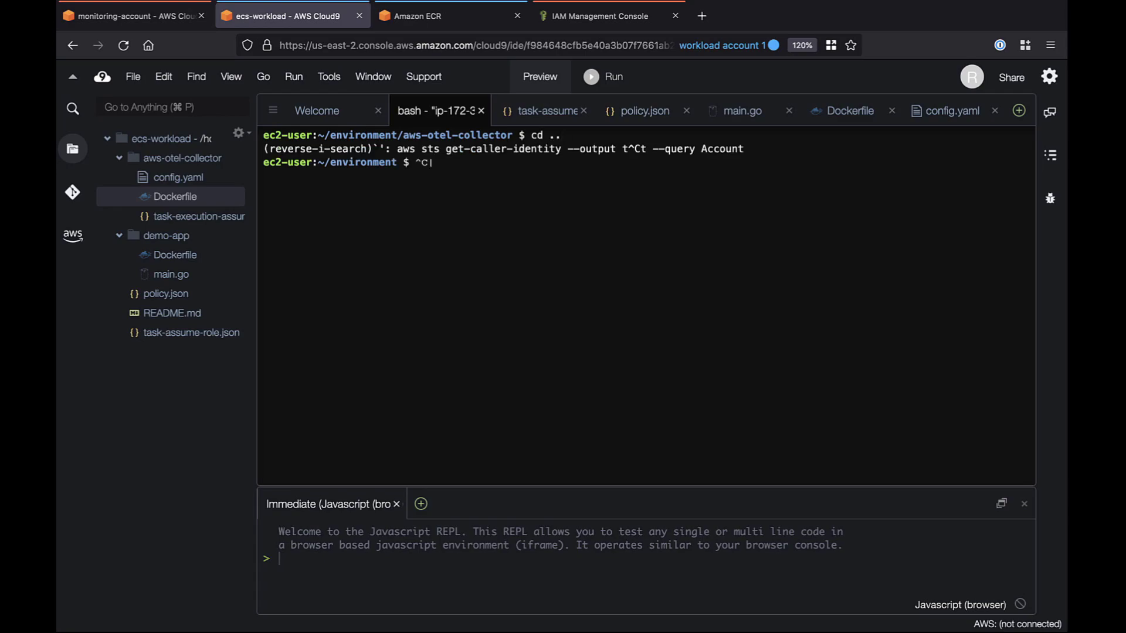
# - Store the caller's account ID in WORKLOAD_ACCOUNT_ID and write docker-compose.yml defining the aws-otel-collector and prometheus-demo-app services with awslogs logging
pyautogui.hotkey('ctrl', 'c')
pyautogui.write('woRKLOAD_ACCOUNT_ID=$(aws sts get-caller-identity --output text --query Account)')
pyautogui.press('Return')
pyautogui.write('cat > docker-compose.yml <<EOF version: "3" services:   aws-otel-collector:     image: $WORKLOAD_ACCOUNT_ID.dkr.ecr.eu-west-1.amazonaws.com/aws-otel-collector:latest     environment:       - AWS_REGION=eu-west-1     logging:       driver: awslogs       options:         awslogs-group: ecs-xaccount-metrics-demo         awslogs-region: eu-west-1         awslogs-stream-prefix: aws-otel-collector    prometheus-demo-app:     image: $WORKLOAD_ACCOUNT_ID.dkr.ecr.eu-west-1.amazonaws.com/demo-app     ports:       - "8000:8000"     depends_on:       - aws-otel-collector     logging:       driver: awslogs       options:         awslogs-group: ecs-xaccount-metrics-demo         awslogs-region: eu-west-1         awslogs-stream-prefix: demo-app EOF')
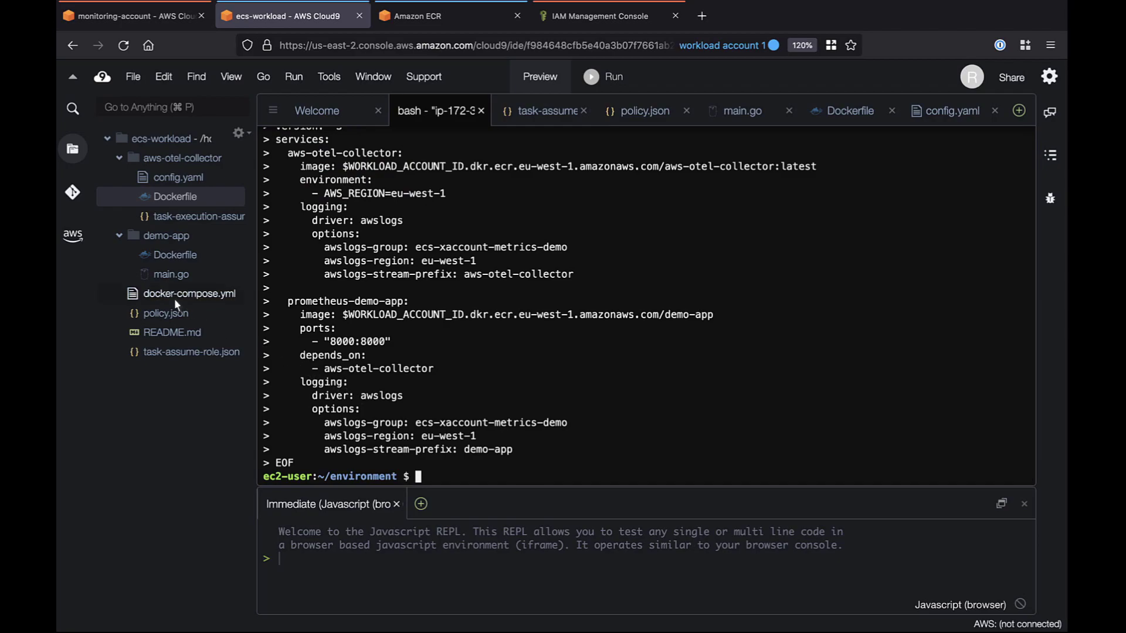
# - Replace every eu-west-1 with us-east-1 in docker-compose.yml and save the file
pyautogui.doubleClick(199, 294)
pyautogui.moveTo(420, 205); pyautogui.dragTo(475, 205)
pyautogui.press('super+f')
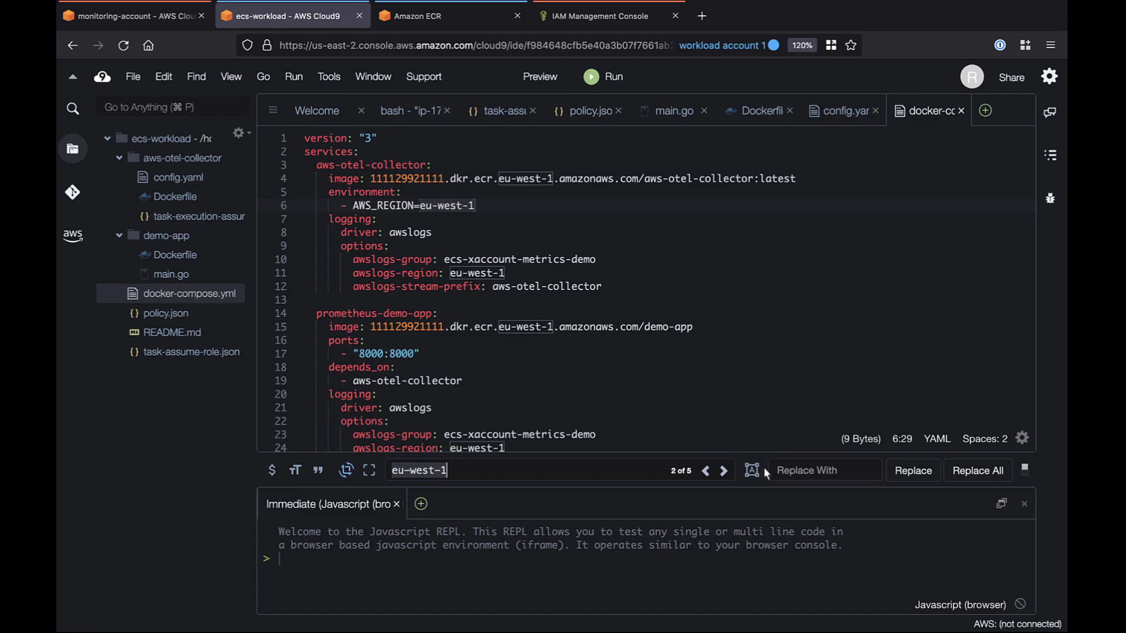
pyautogui.click(782, 478)
pyautogui.write('us-east-1')
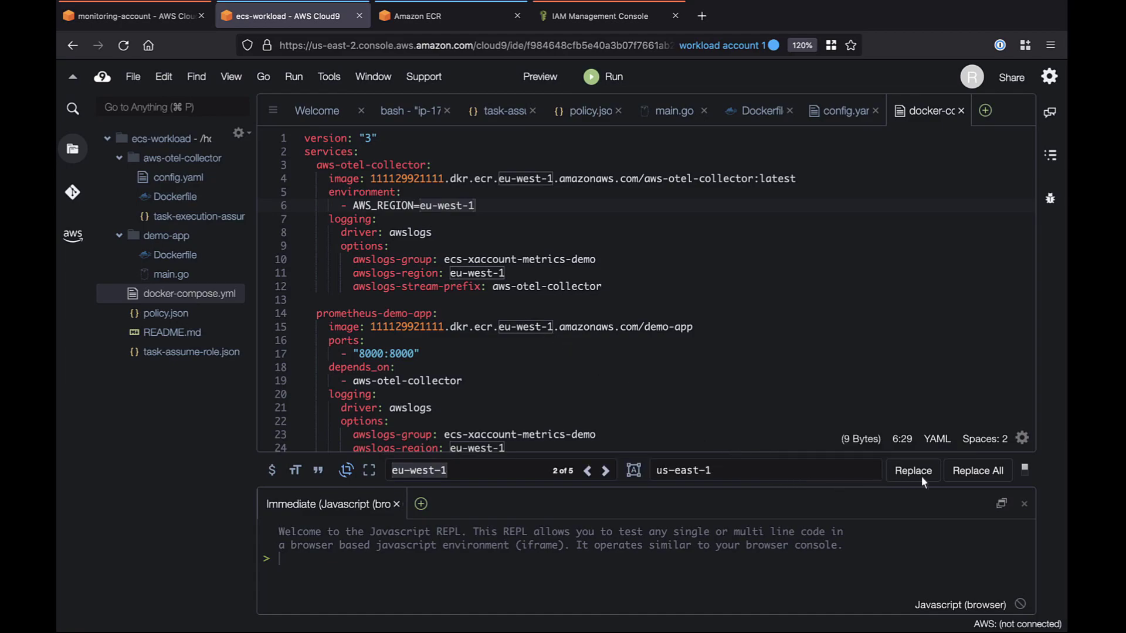
pyautogui.click(977, 472)
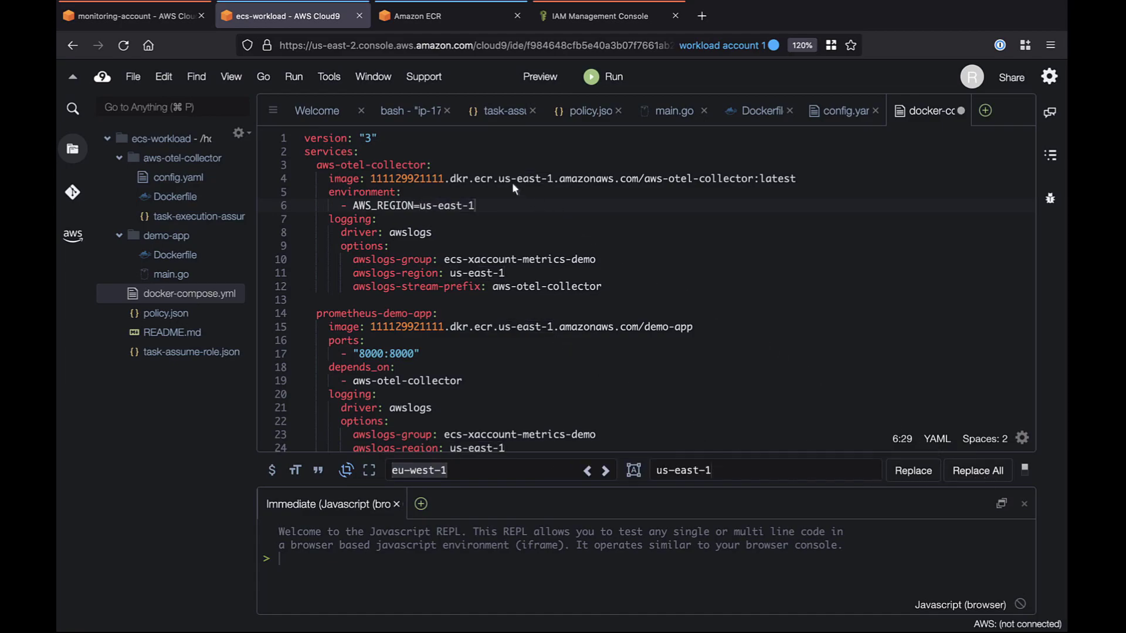
pyautogui.press('super+s')
# - Configure the ECS CLI for cluster ecs-xaccount-metrics-demo with launch type FARGATE, config name ecs-xaccount-metrics-demo and region us-east-1
pyautogui.click(407, 117)
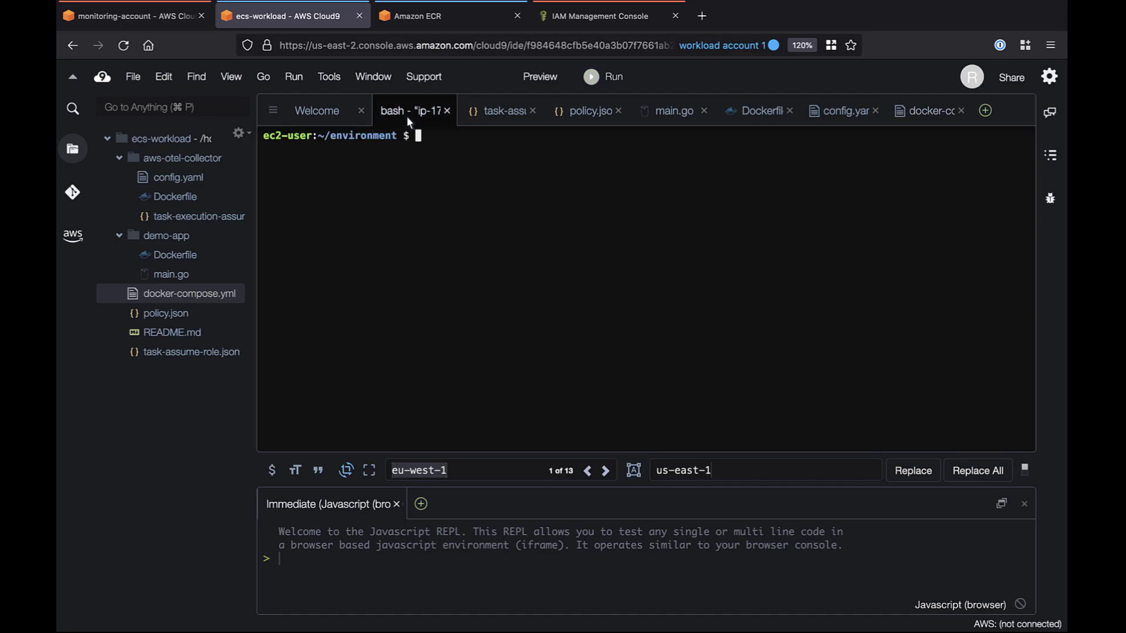
pyautogui.click(418, 19)
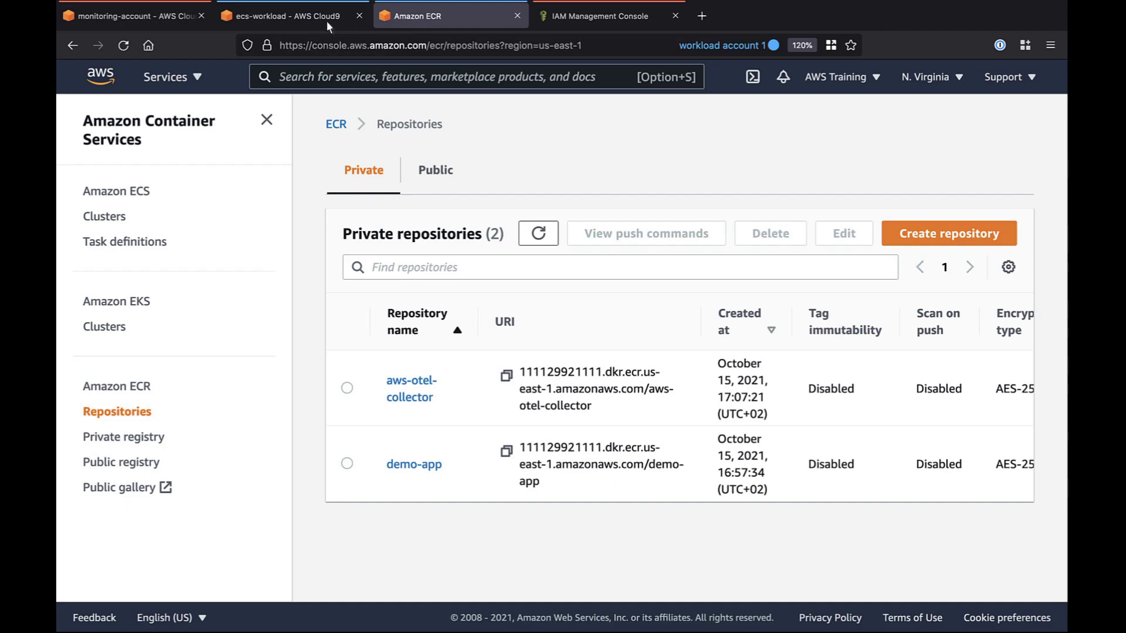
pyautogui.click(293, 21)
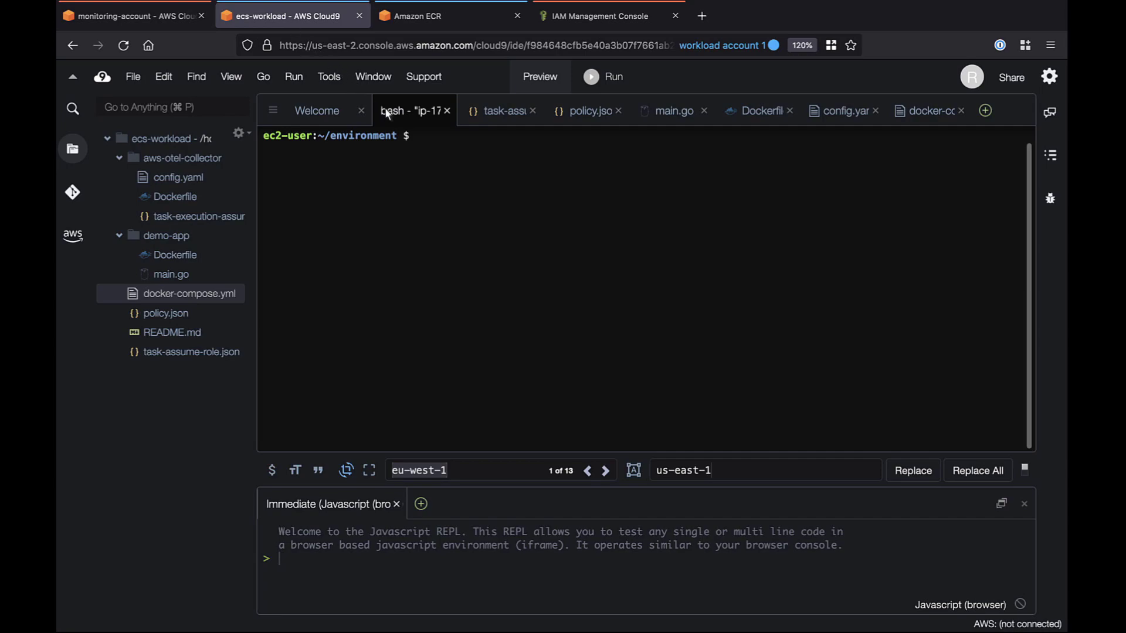
pyautogui.click(418, 139)
pyautogui.write('ecs-cli configure --cluster ecs-xaccount-metrics-demo \\')
pyautogui.press('Return')
pyautogui.write('--default-launch-type FARGATE \\')
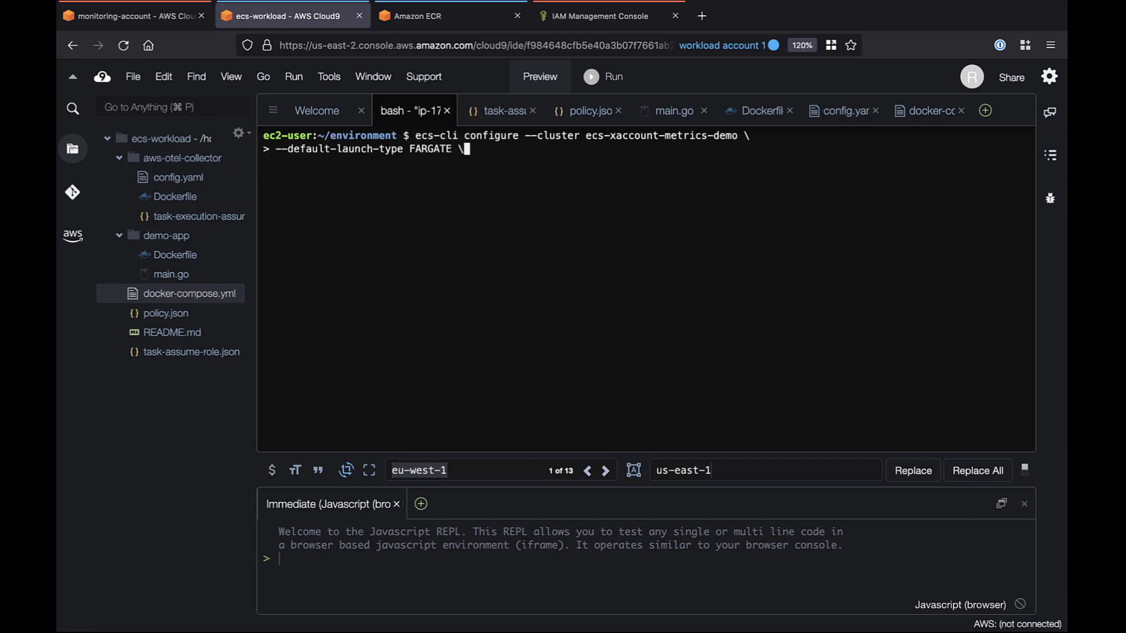
pyautogui.press('Return')
pyautogui.write('--config-name ecs-xaccount-metrics-demo \\')
pyautogui.press('Return')
pyautogui.write('--region us-east-1')
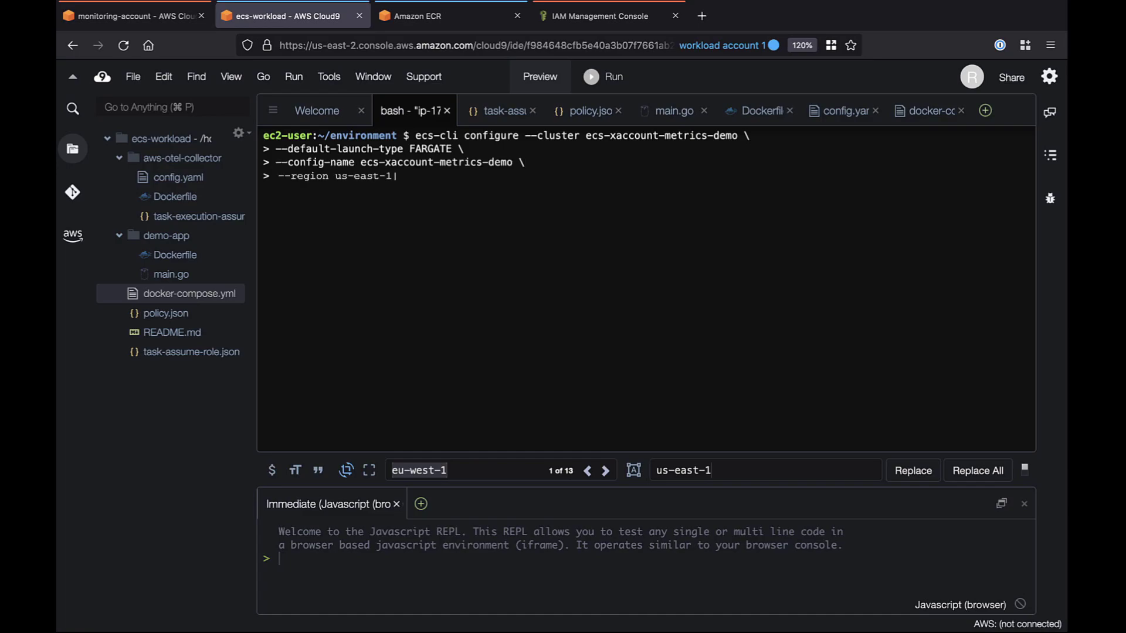
pyautogui.press('Return')
# - Bring up the ECS cluster with the ecs-xaccount-metrics-demo cluster config and return to the ecs-workload terminal
pyautogui.write('ecs-cli up --cluster-config ecs-xaccount-metrics-demo')
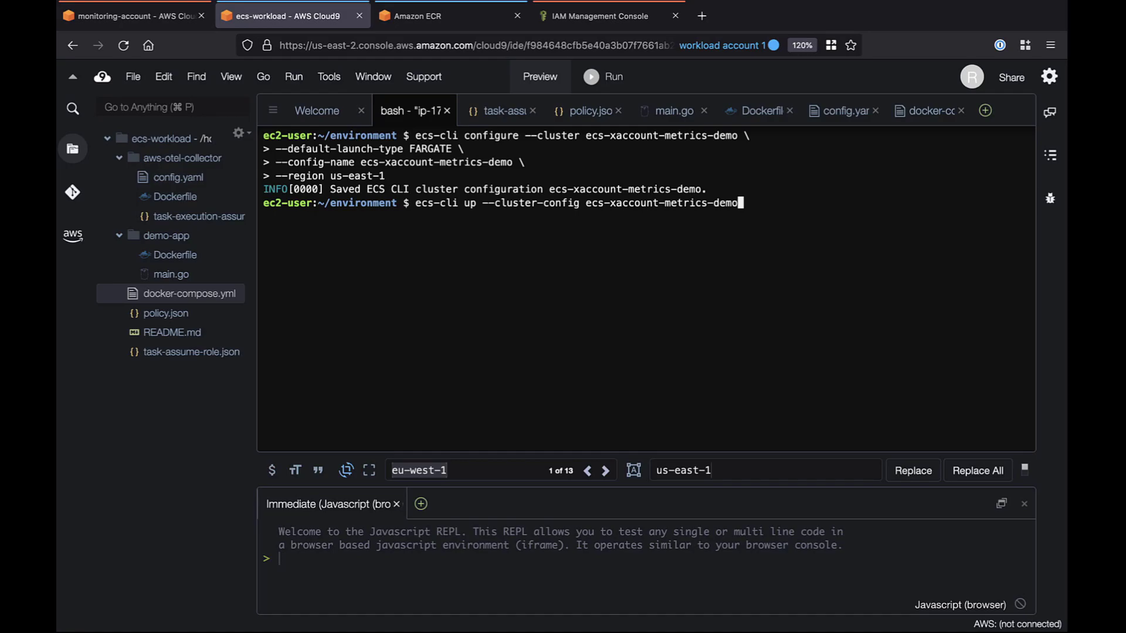
pyautogui.press('Return')
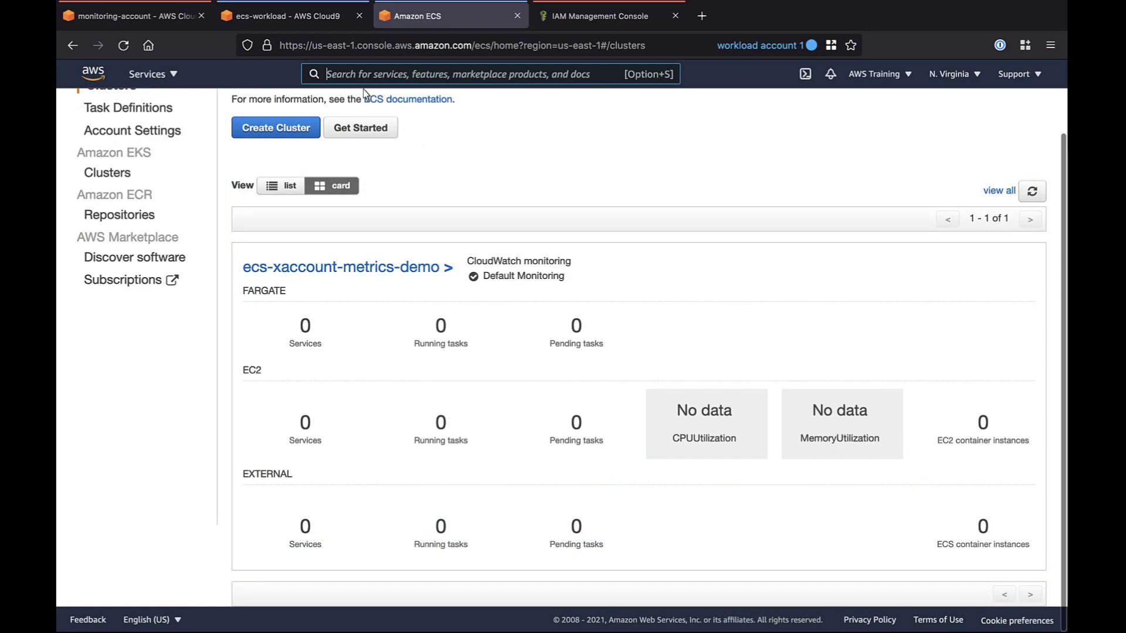
pyautogui.click(283, 20)
pyautogui.click(412, 324)
# - Set VPC_ID to vpc-0426137d1d22a9039 and query that VPC's first security group ID in us-east-1 as text
pyautogui.write('VPC_ID=')
pyautogui.press('super+v')
pyautogui.press('Return')
pyautogui.write('aws ec')
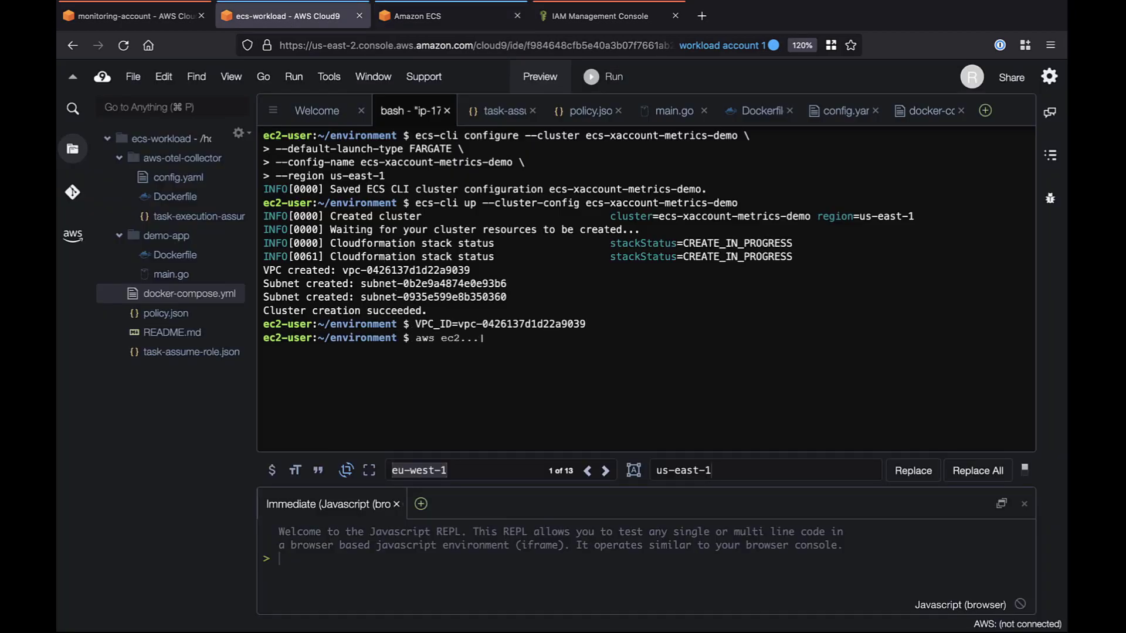
pyautogui.press('super+v')
pyautogui.write('aws ec')
pyautogui.press('super+v')
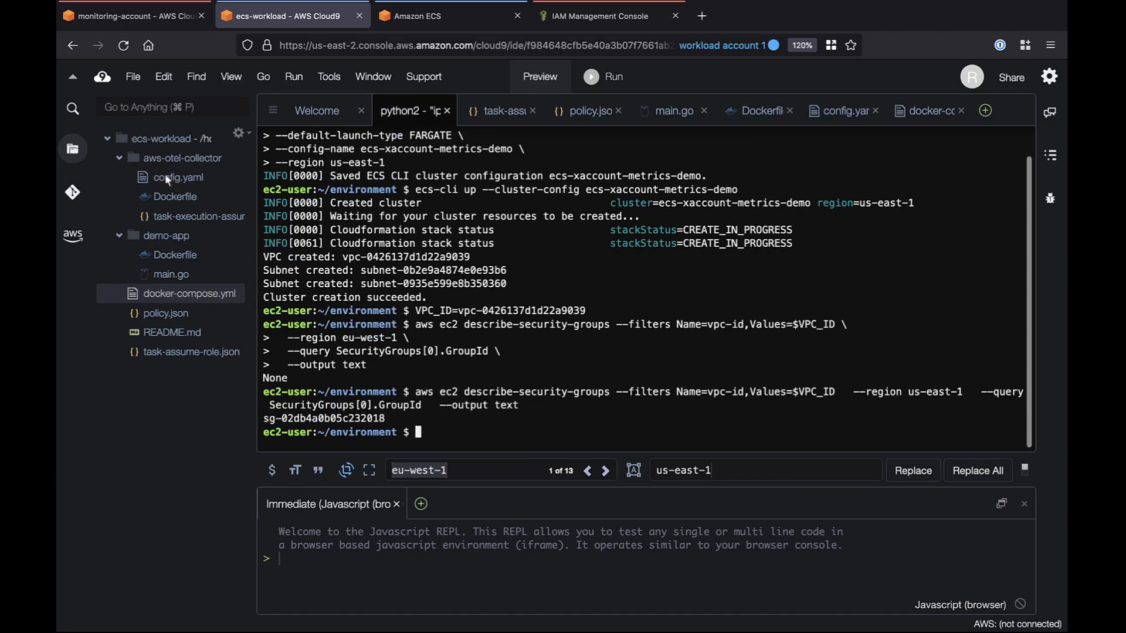
# - Create ecs-params.yaml in the ecs-workload folder with the awsvpc task definition, 0.5GB memory, 256 CPU and placeholder subnets and security group
pyautogui.rightClick(108, 139)
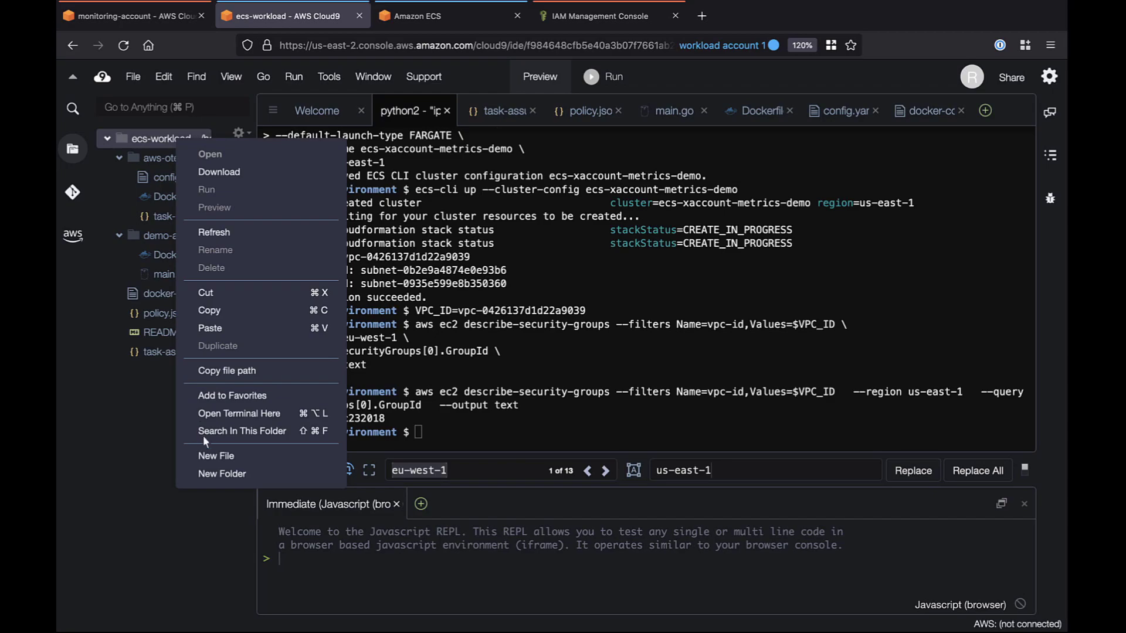
pyautogui.click(211, 461)
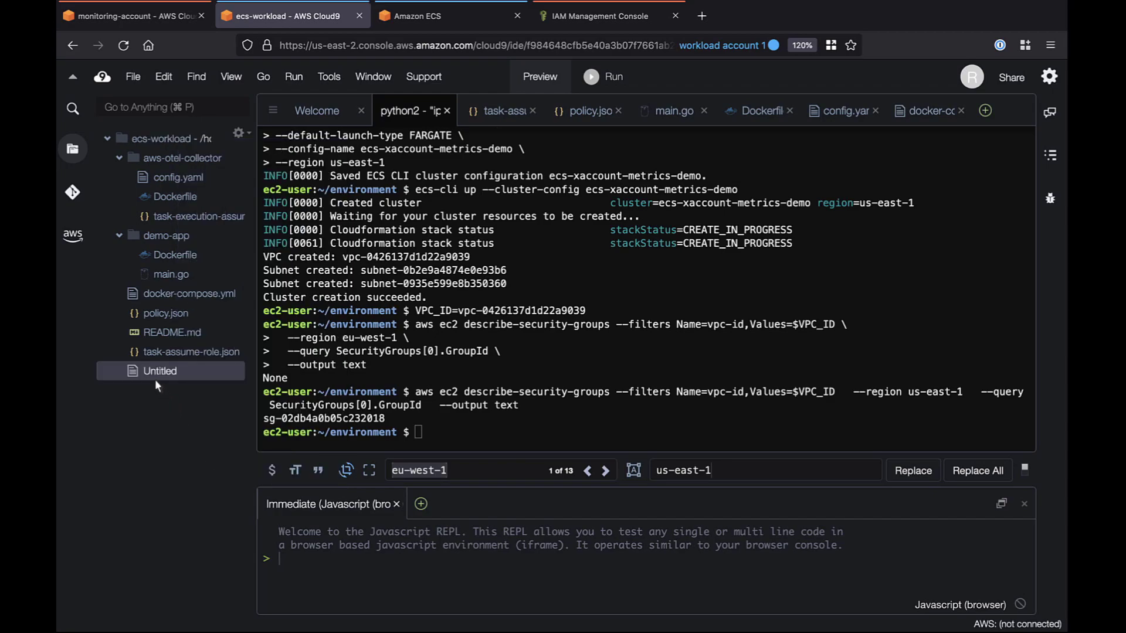
pyautogui.write('ecs-params.yaml')
pyautogui.press('Return')
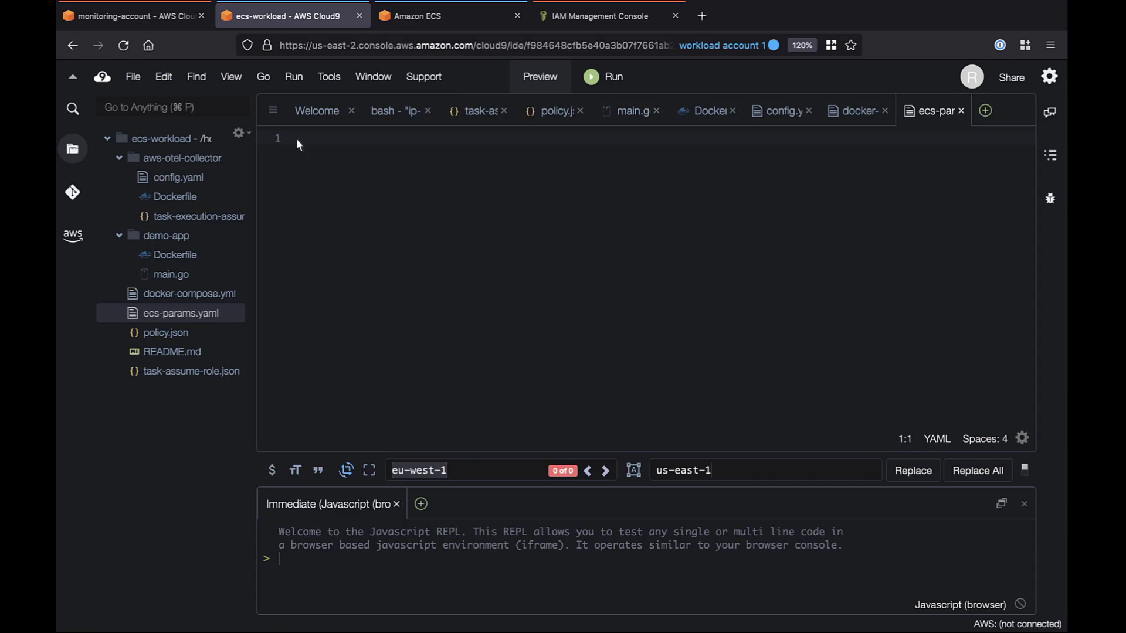
pyautogui.press('super+v')
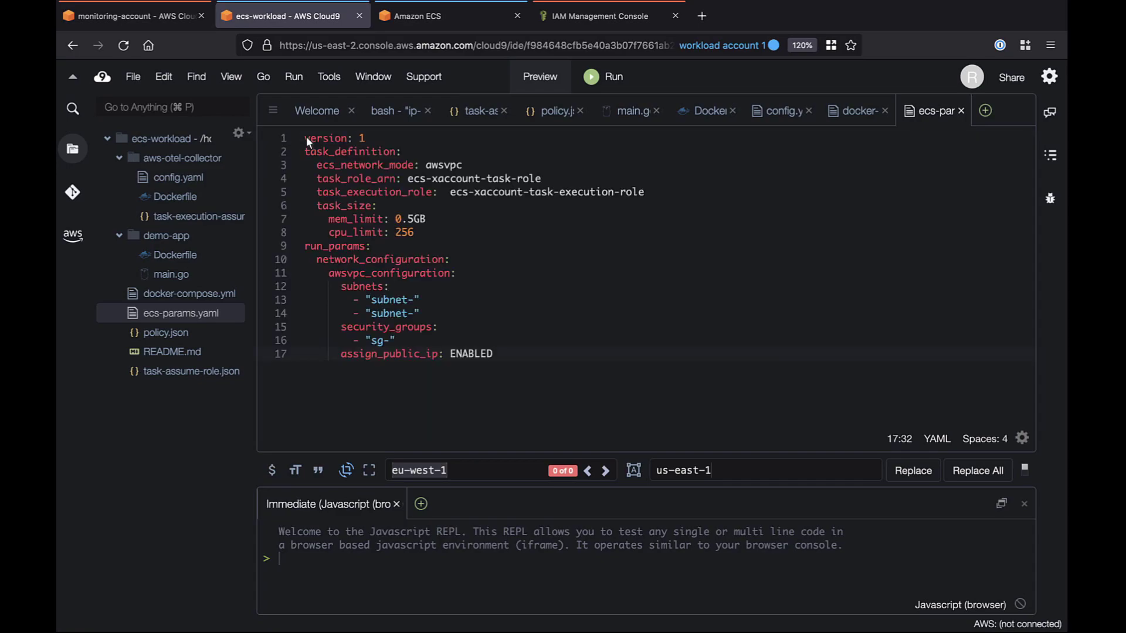
# - Fill in the two subnets in ecs-params.yaml as subnet-0b2e9a4874e0e93b6 and subnet-0935e599e8b350360
pyautogui.click(393, 114)
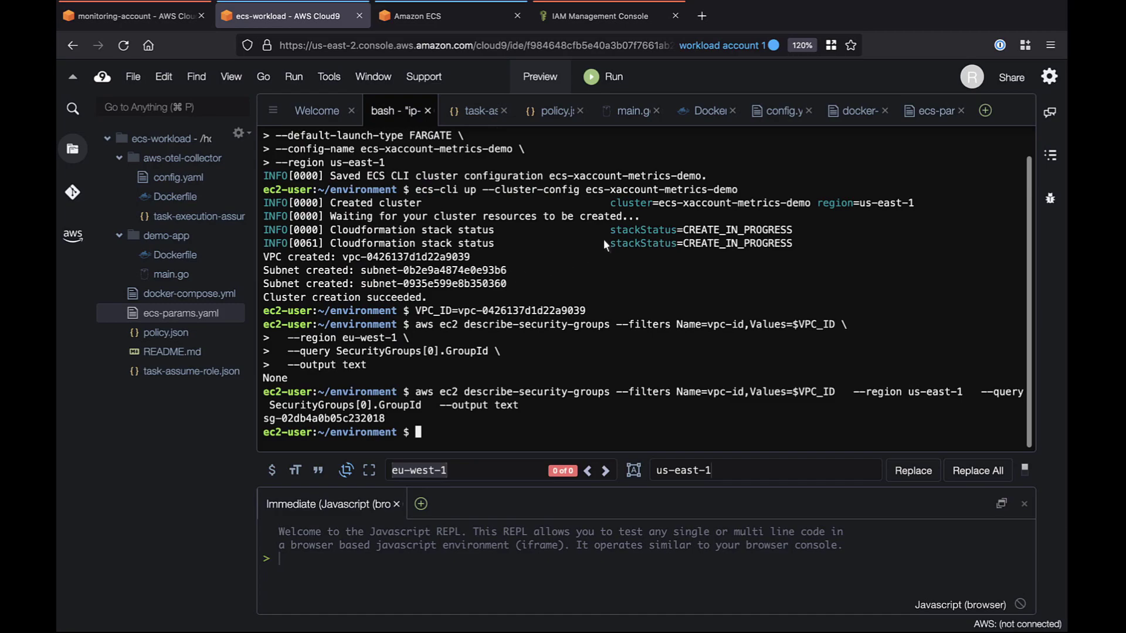
pyautogui.click(937, 113)
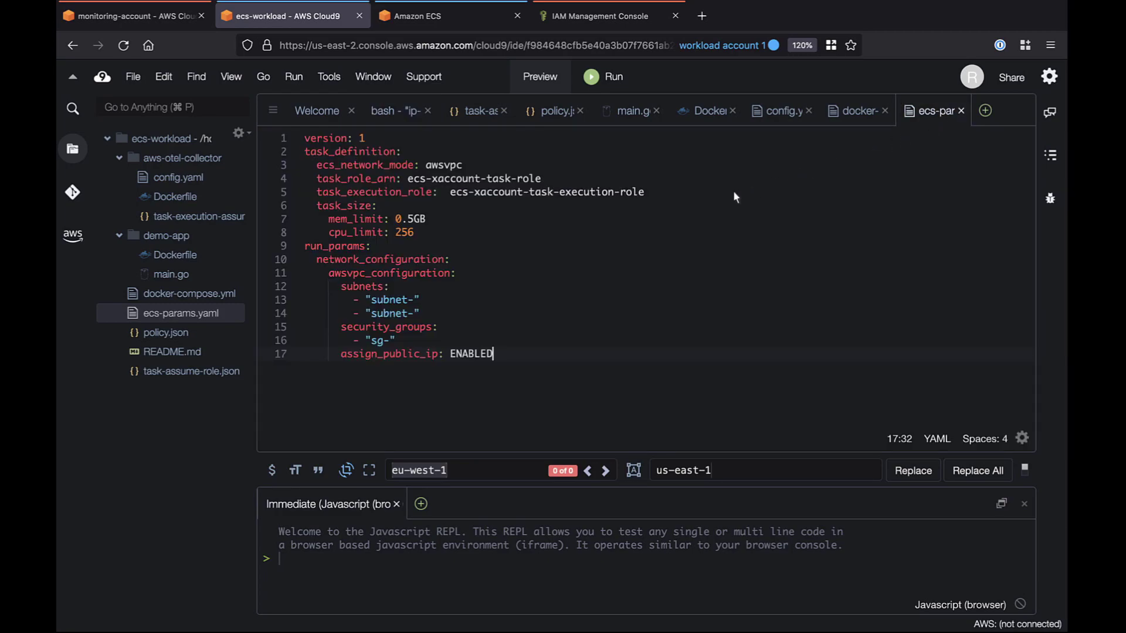
pyautogui.click(419, 299)
pyautogui.press('super+v')
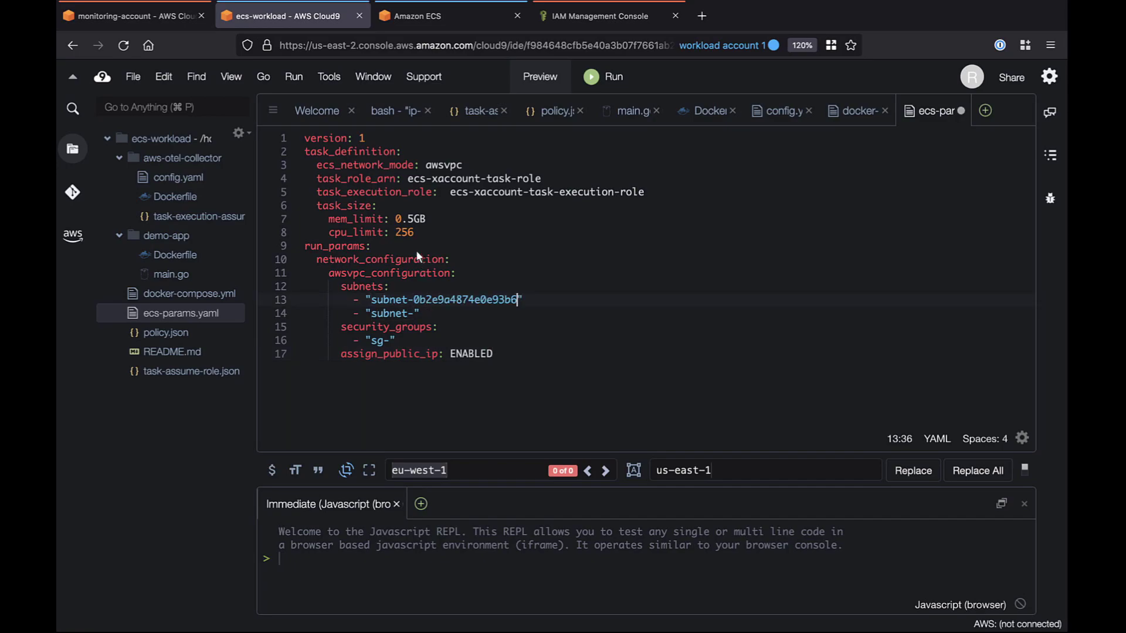
pyautogui.click(396, 120)
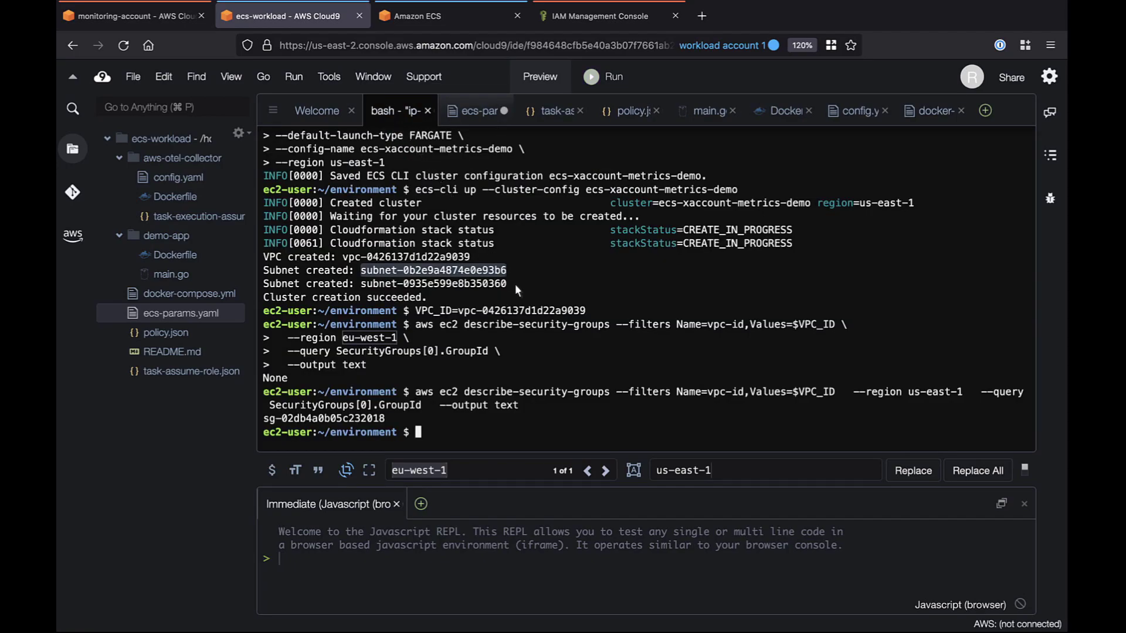
pyautogui.click(477, 116)
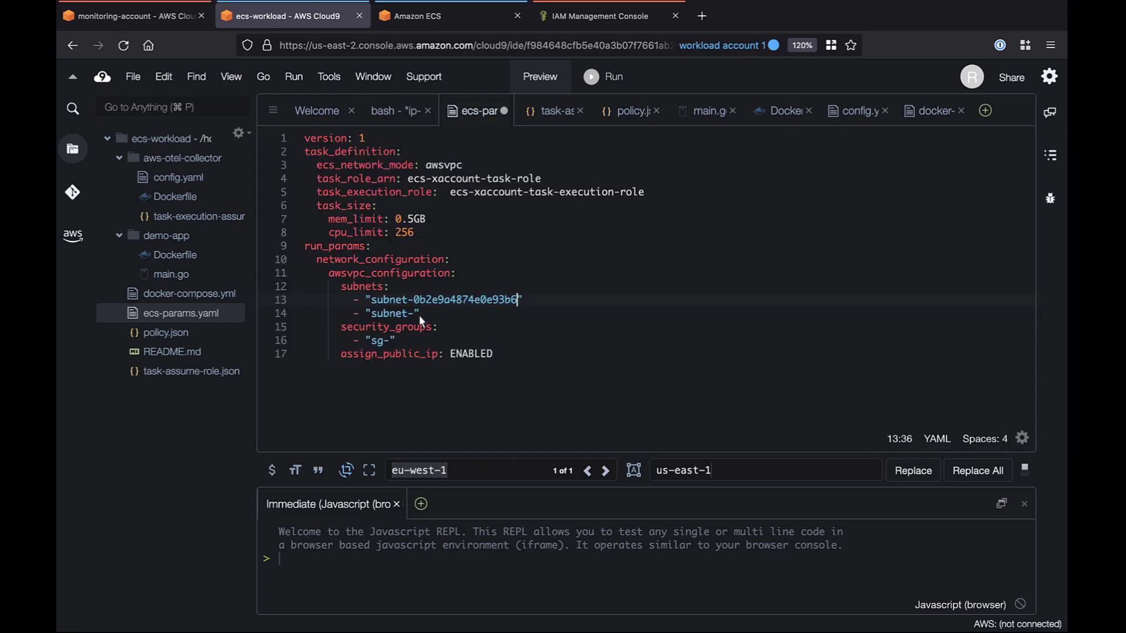
pyautogui.moveTo(417, 315); pyautogui.dragTo(366, 314)
pyautogui.write('"subnet-0935e599e8b350360')
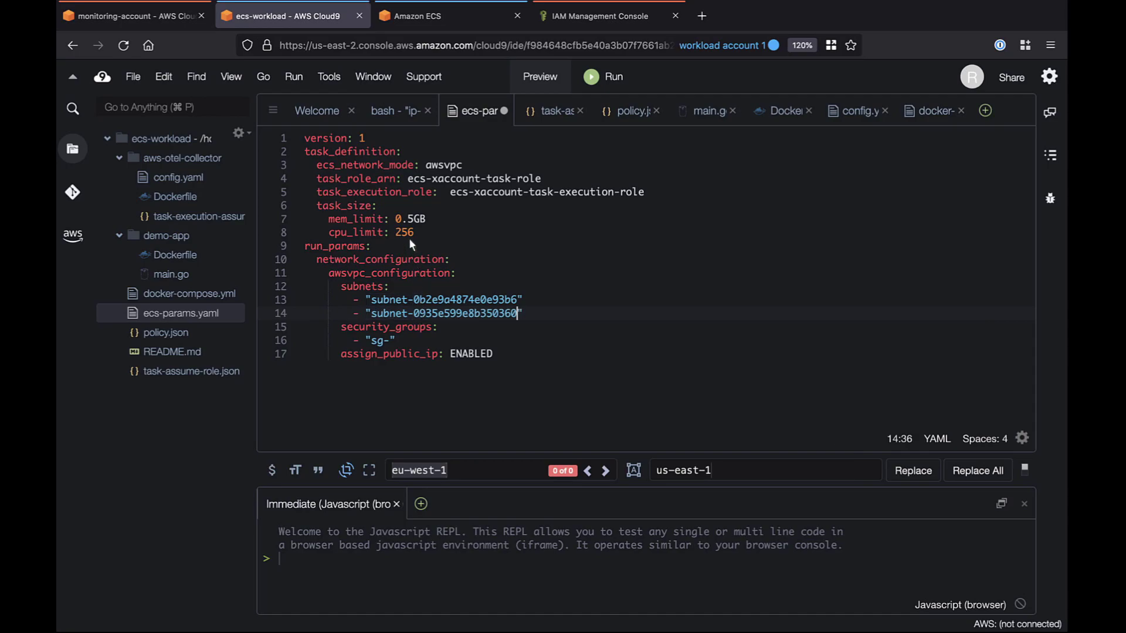
# - Set the security group in ecs-params.yaml to sg-02db4a0b05c232018
pyautogui.click(394, 118)
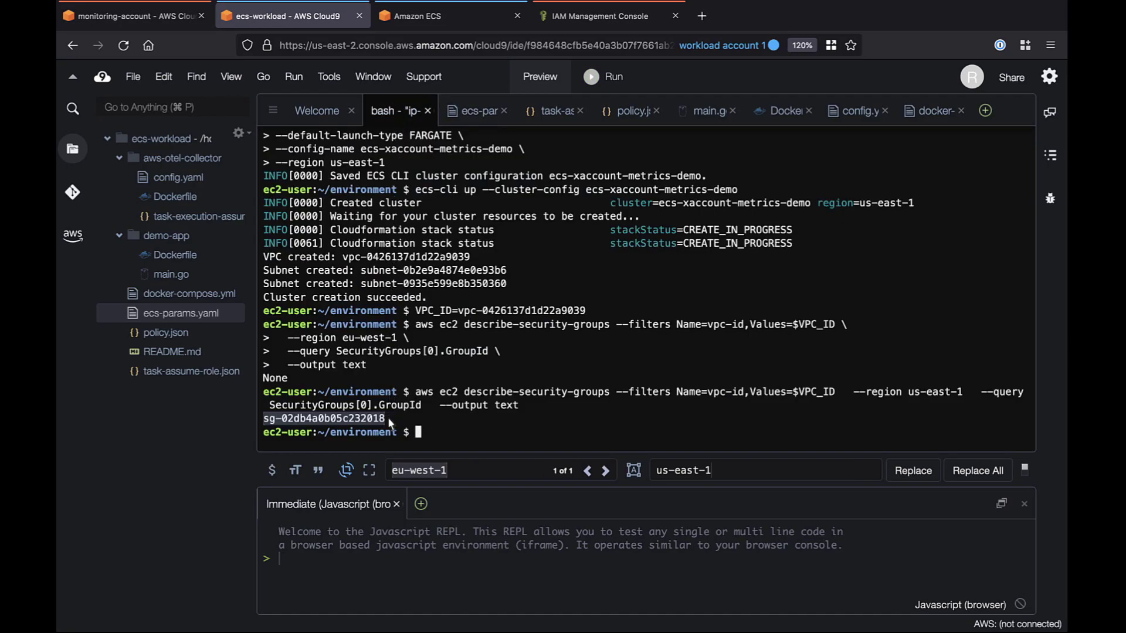
pyautogui.click(484, 118)
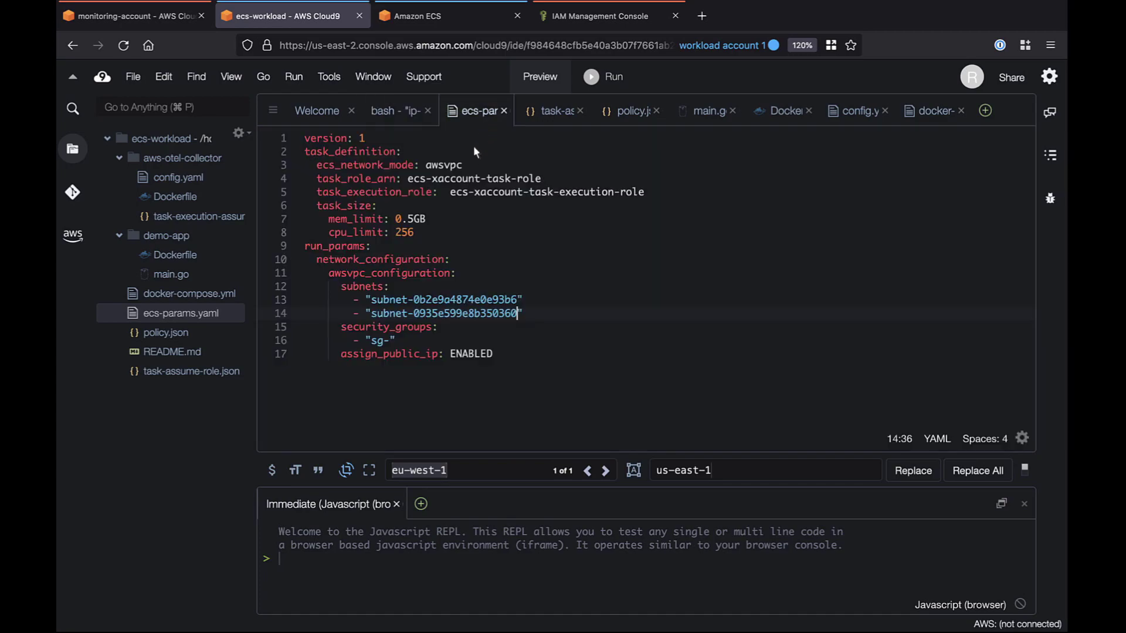
pyautogui.click(395, 342)
pyautogui.write('02db4a0b05c232018')
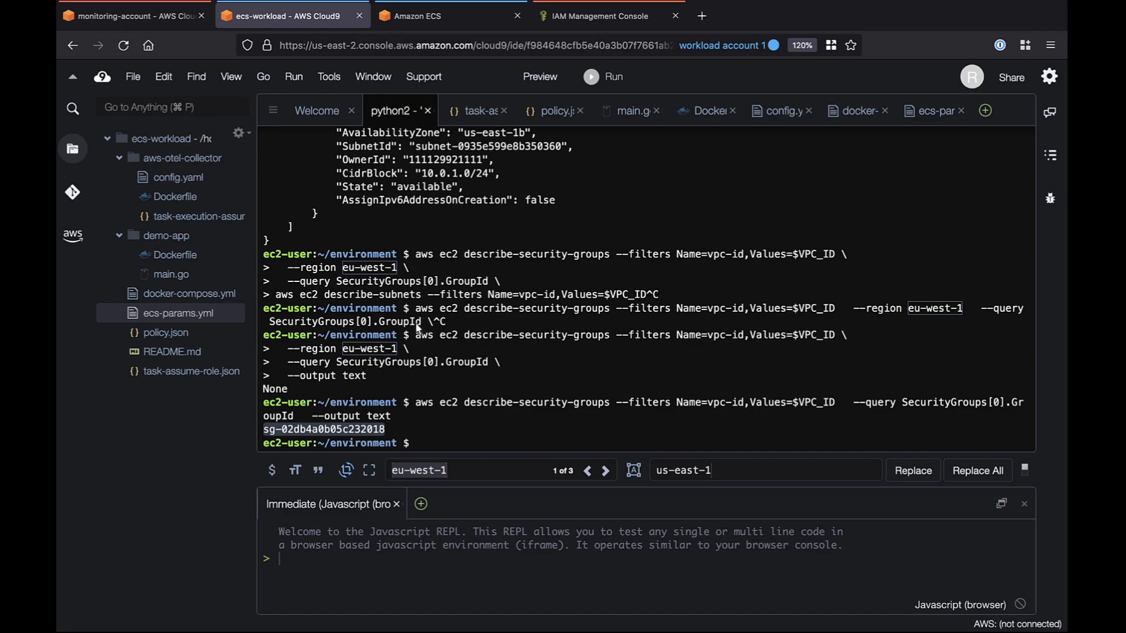
# - Deploy the ecs-xaccount-metrics-demo compose project as an ECS service with its cluster config and log group creation, and refresh the Amazon ECS cluster list
pyautogui.write('ecs-cli compose --project-name ecs-xaccount-metrics-demo \\ service up \\')
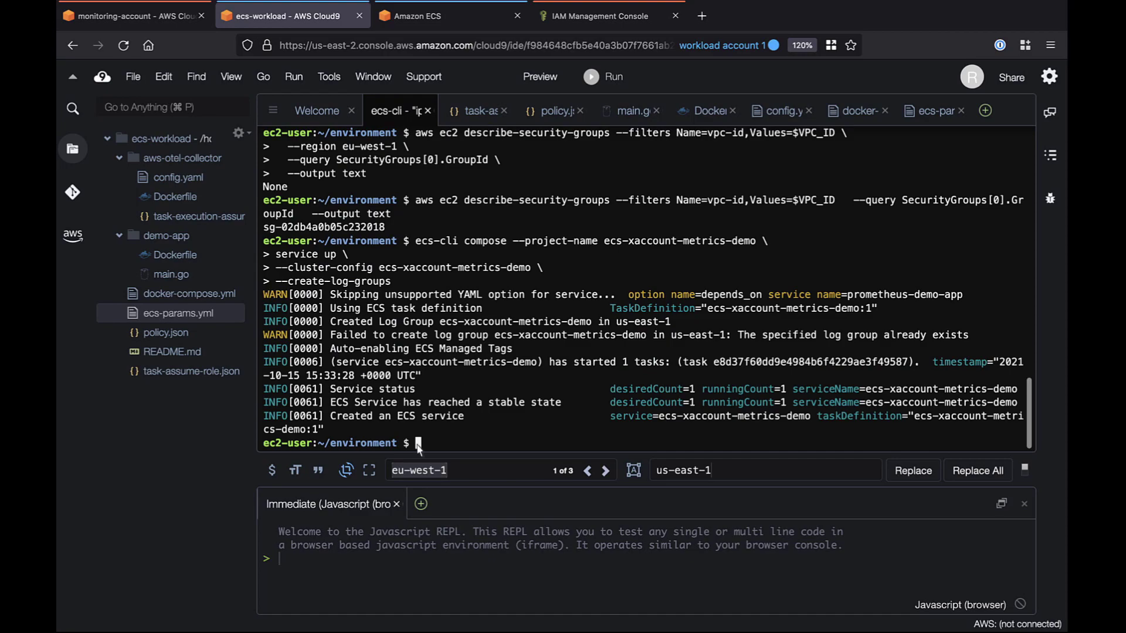
pyautogui.click(419, 18)
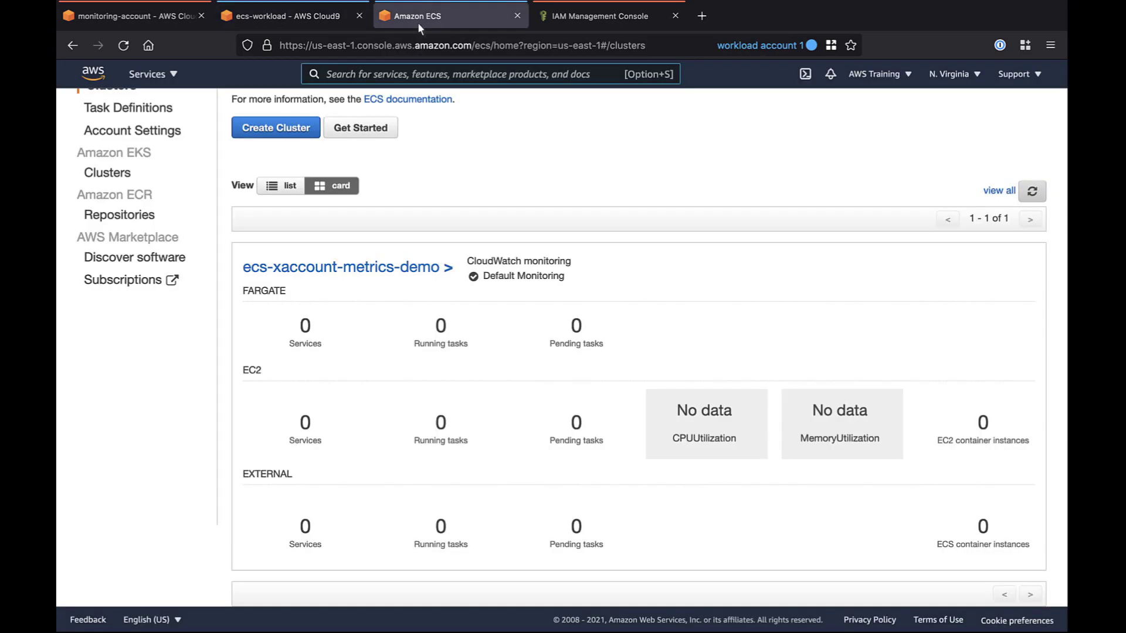
pyautogui.click(1035, 196)
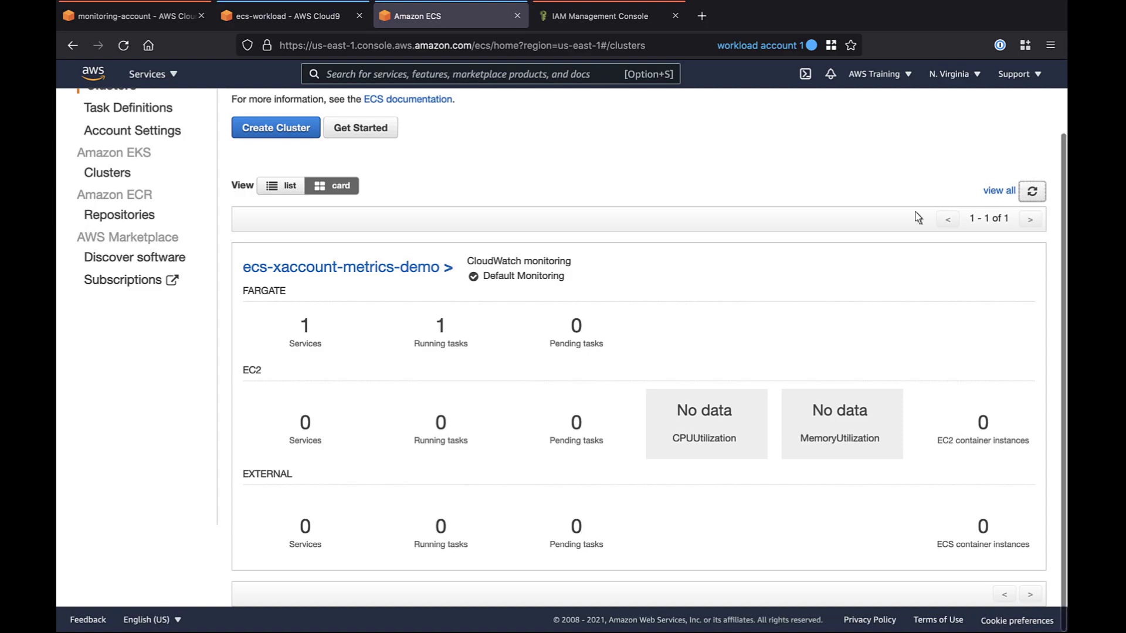
# - Examine the task definition used by the service in the ecs-xaccount-metrics-demo cluster
pyautogui.click(345, 275)
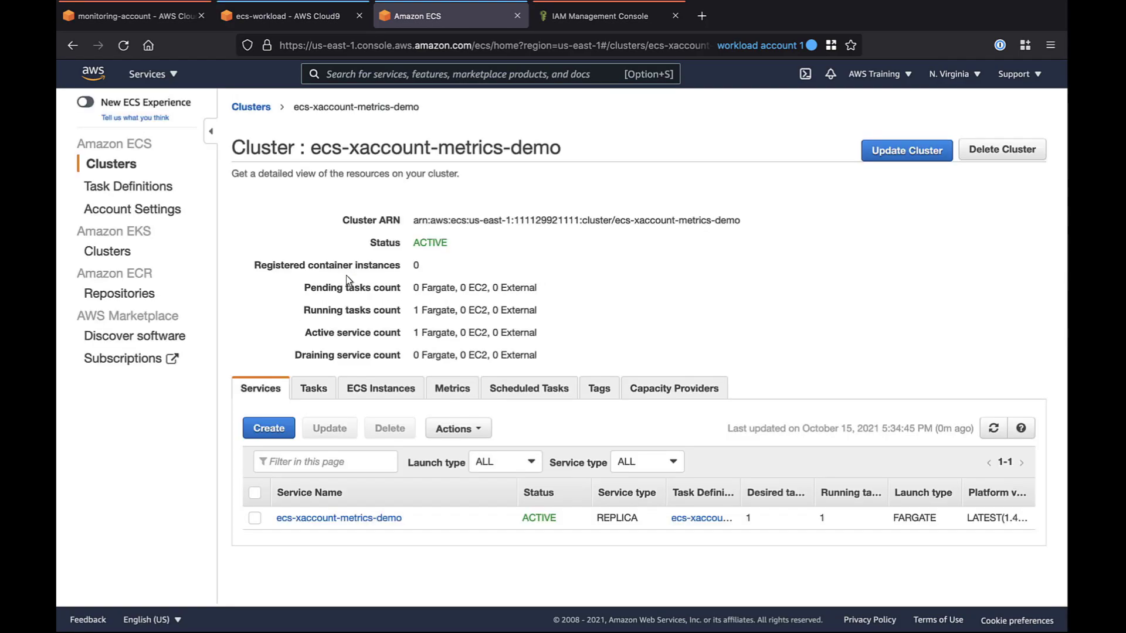
pyautogui.click(328, 518)
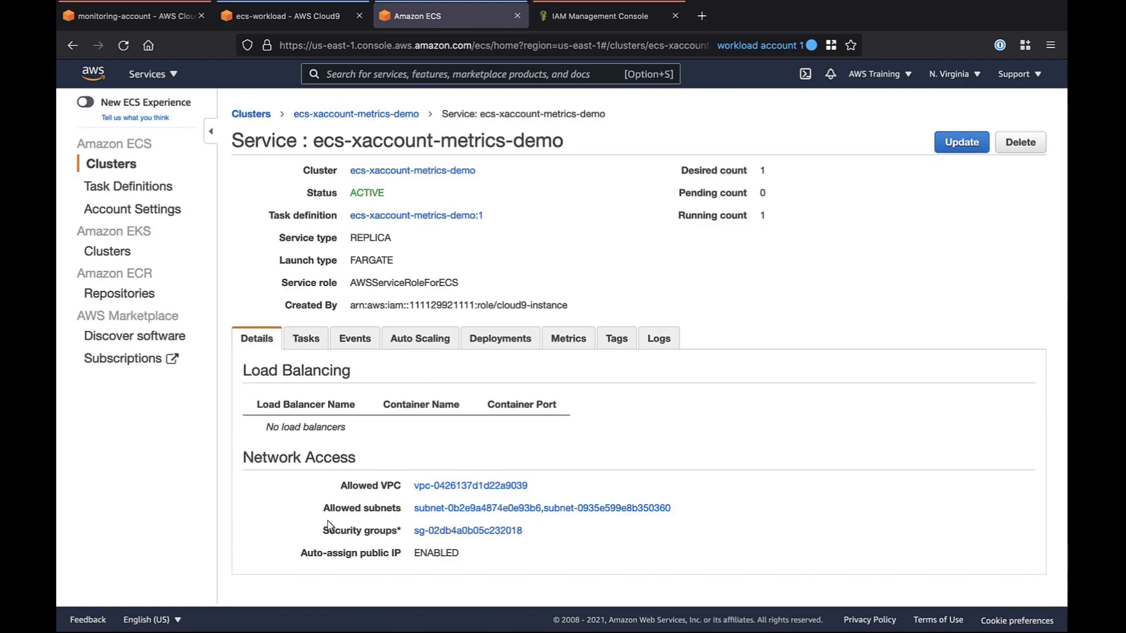
pyautogui.click(305, 343)
pyautogui.click(409, 500)
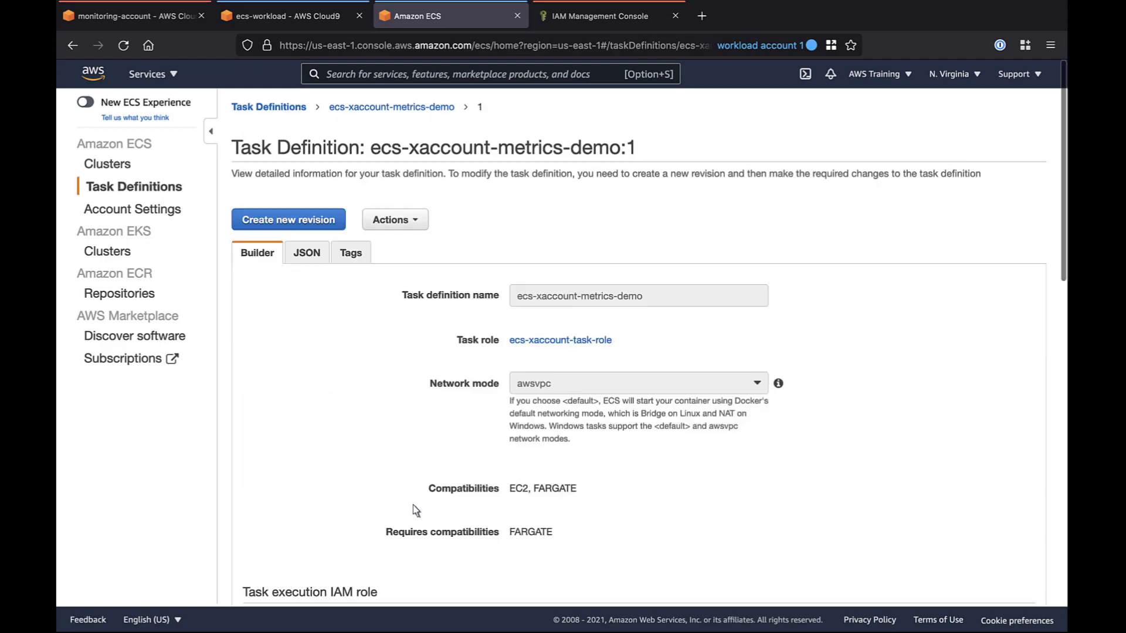
pyautogui.scroll(-15, 1058, 593)
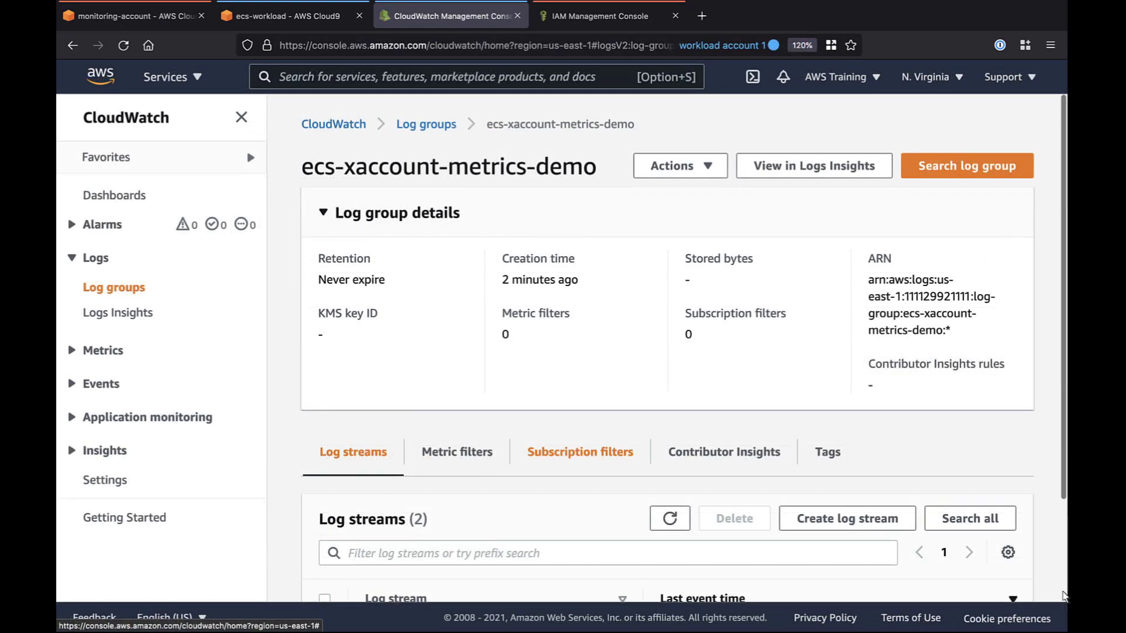
# - Open the aws-otel-collector log stream in the ecs-xaccount-metrics-demo CloudWatch log group
pyautogui.scroll(-3, 1065, 596)
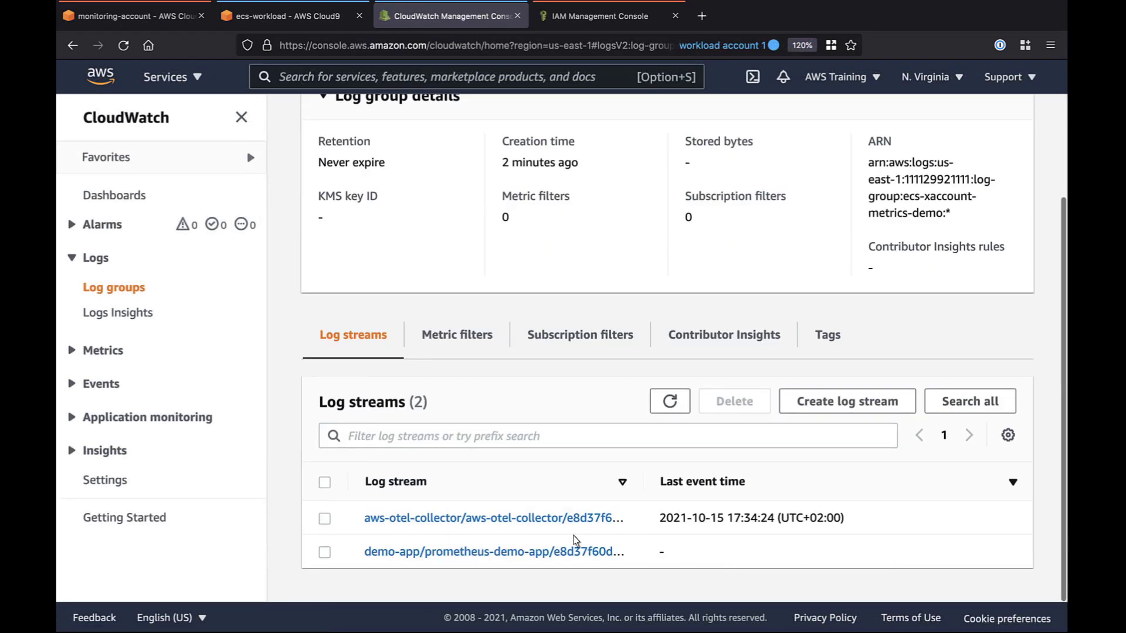
pyautogui.click(471, 519)
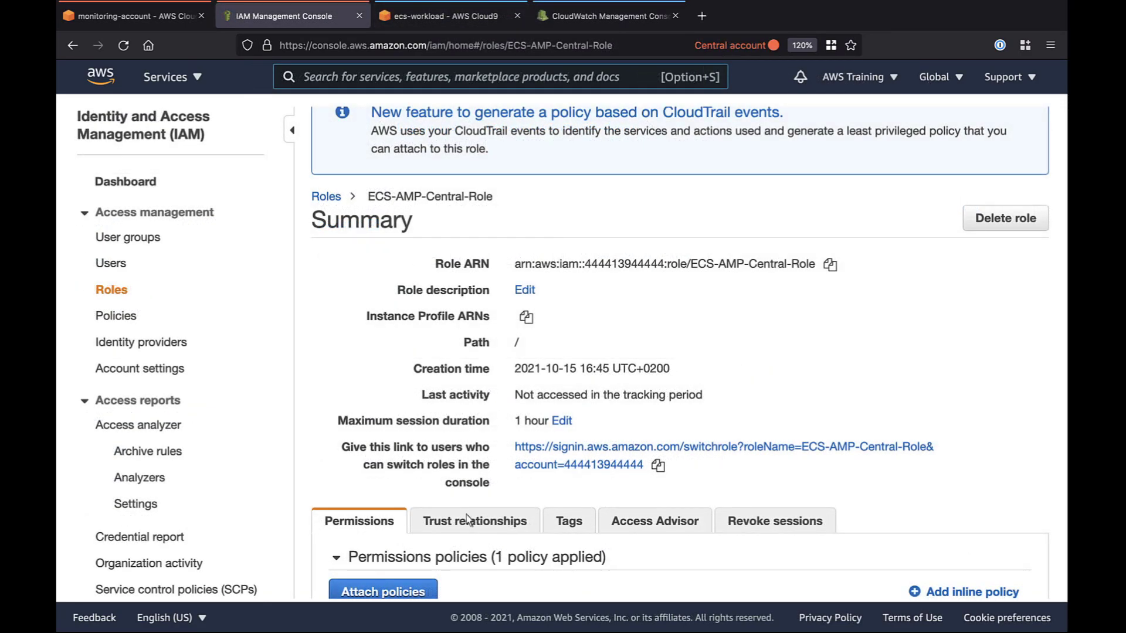
# - Start creating an Amazon Grafana workspace named ecs-xaccount-demo and proceed to its configuration settings
pyautogui.click(305, 87)
pyautogui.write('grafana')
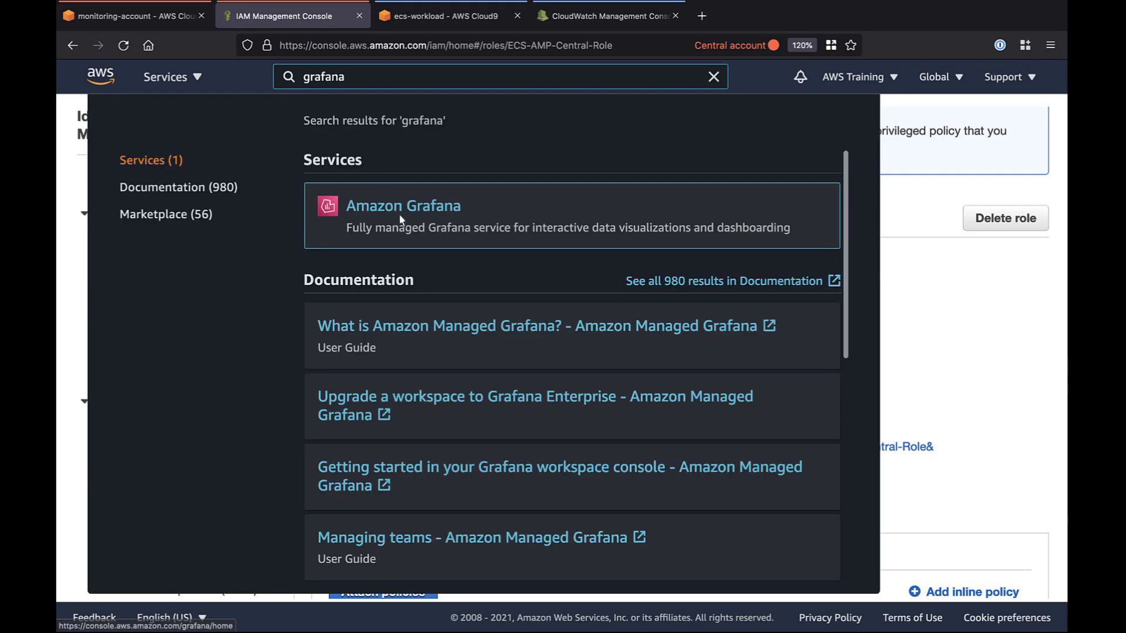
pyautogui.click(399, 213)
pyautogui.click(713, 331)
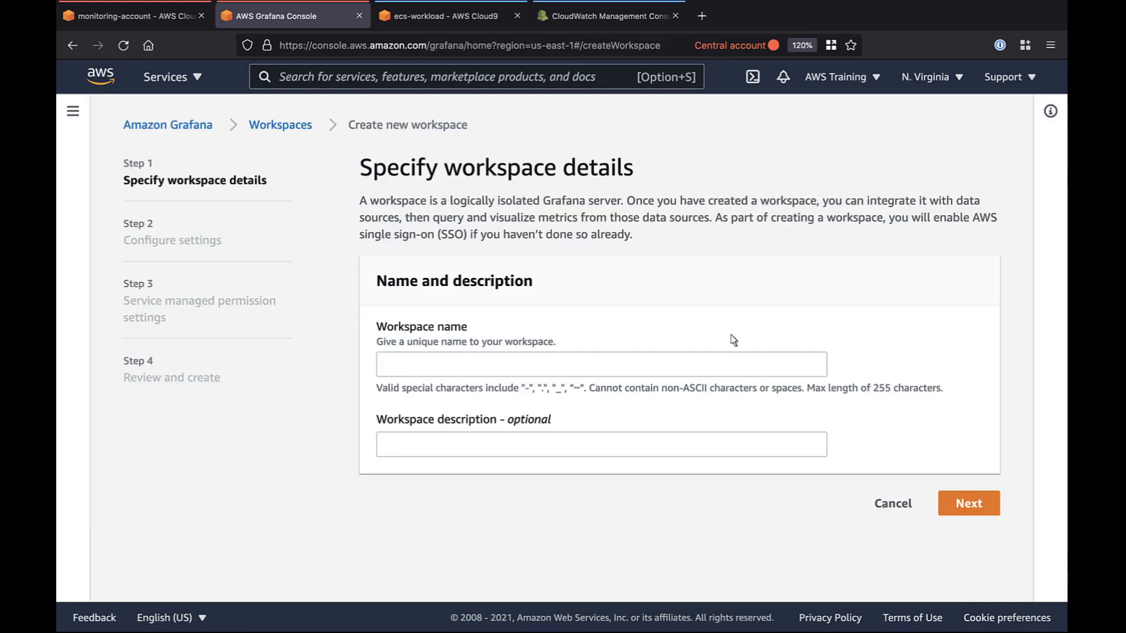
pyautogui.click(390, 368)
pyautogui.write('ecs-xaccount-demo')
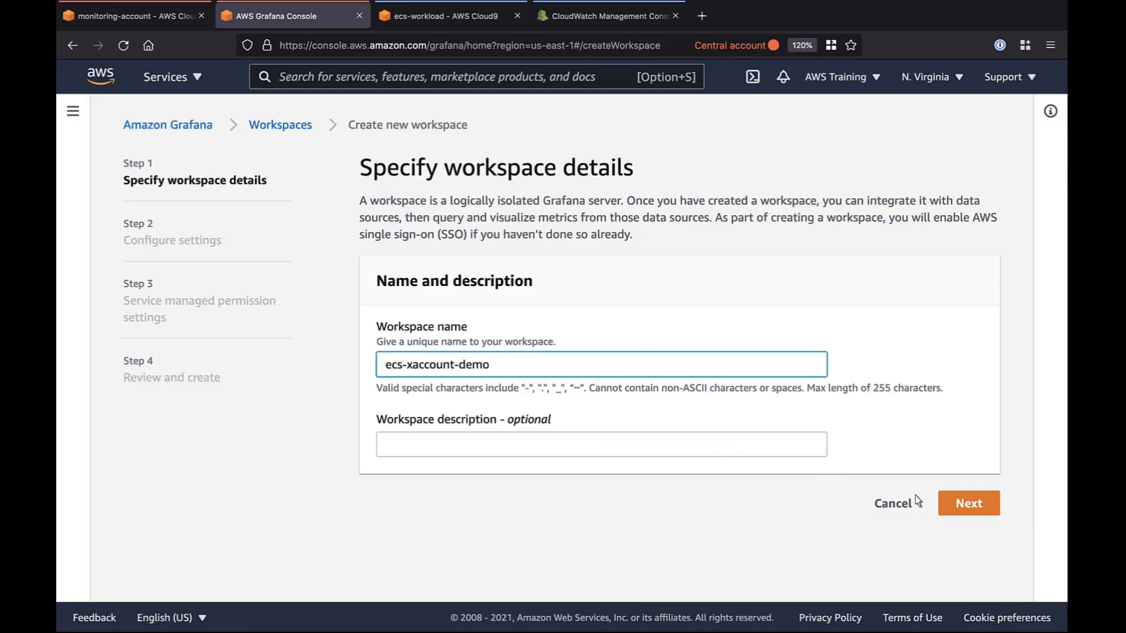
pyautogui.click(976, 506)
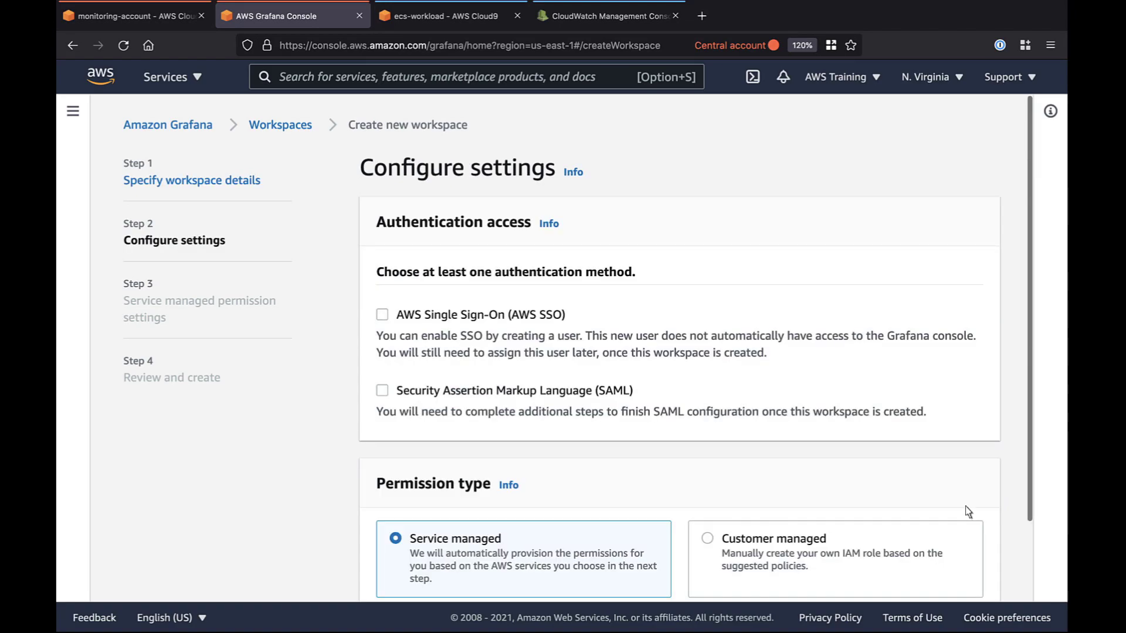
# - Enable AWS SSO authentication by creating a user with e-mail address, first name and last name, keeping the service managed permission type
pyautogui.click(383, 316)
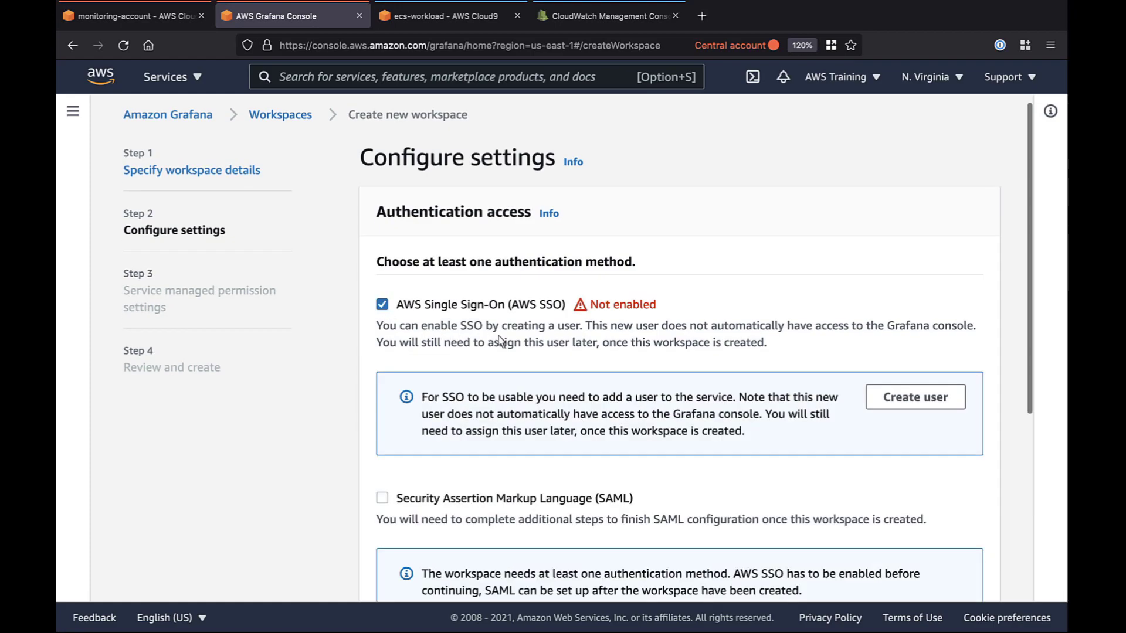
pyautogui.click(925, 404)
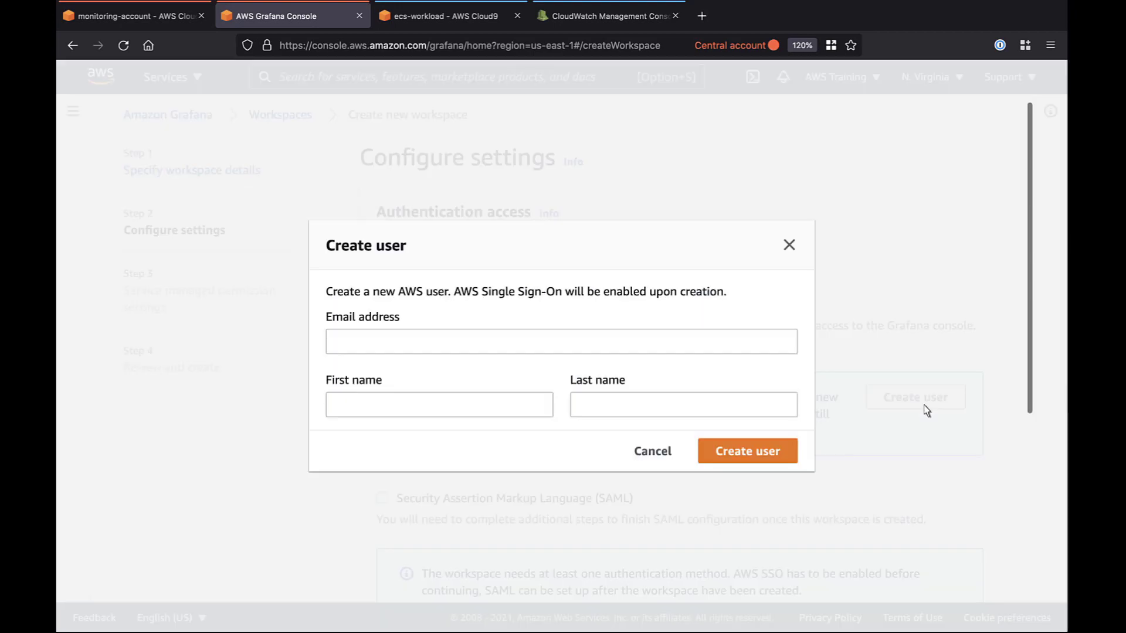
pyautogui.click(352, 347)
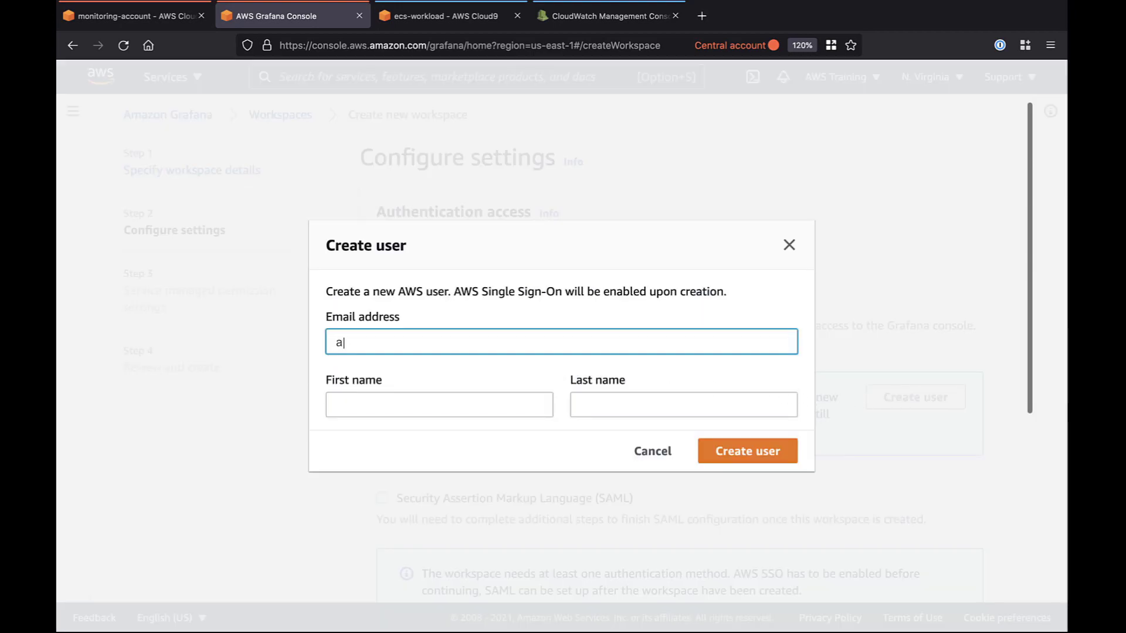
pyautogui.write('aws-training@example.com')
pyautogui.press('Tab')
pyautogui.write('AWS')
pyautogui.press('Tab')
pyautogui.write('Training')
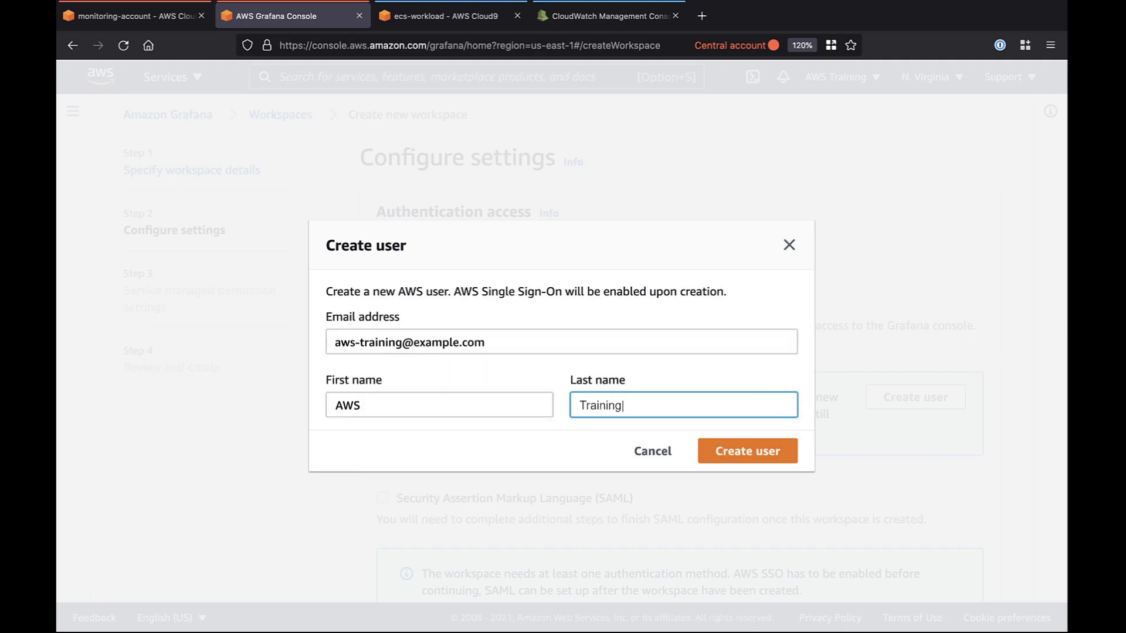
pyautogui.click(749, 458)
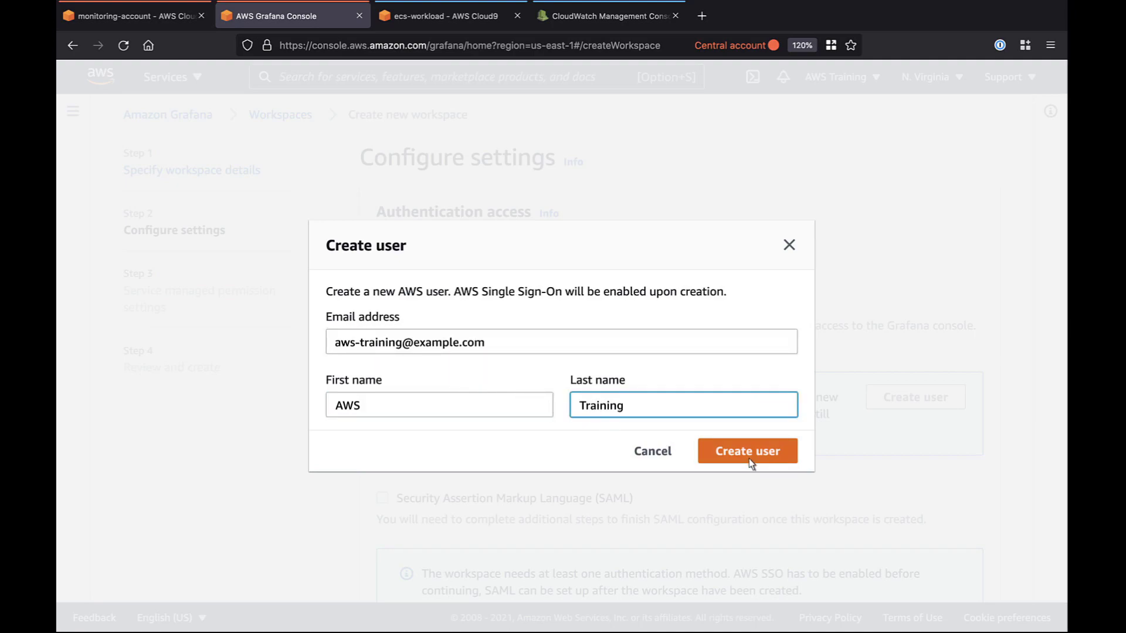
pyautogui.scroll(-5, 1025, 598)
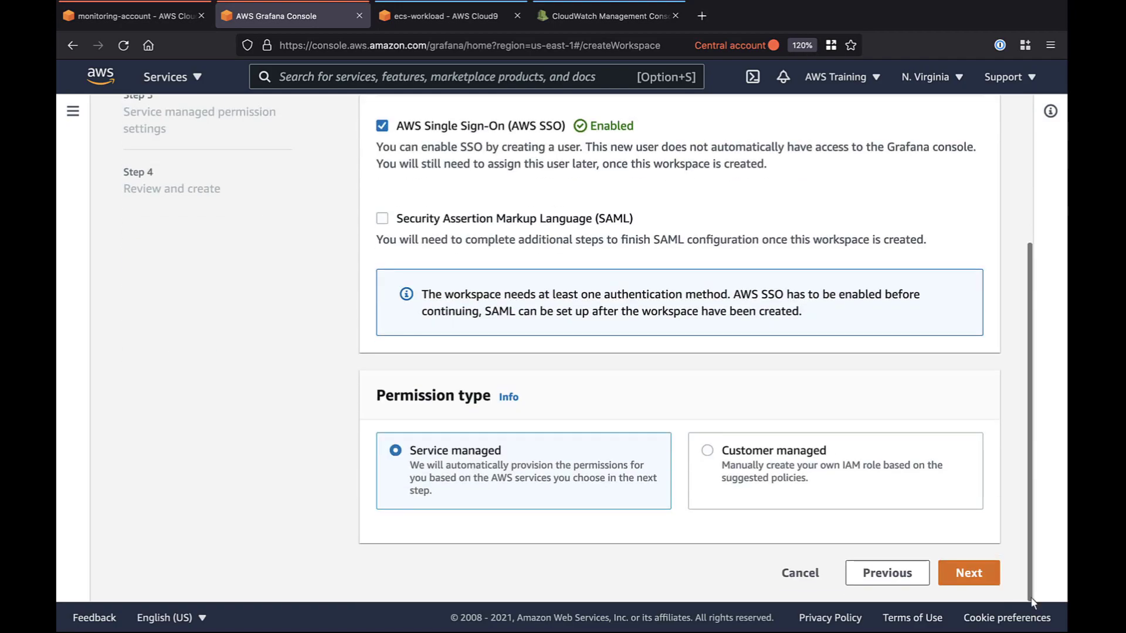
pyautogui.click(972, 582)
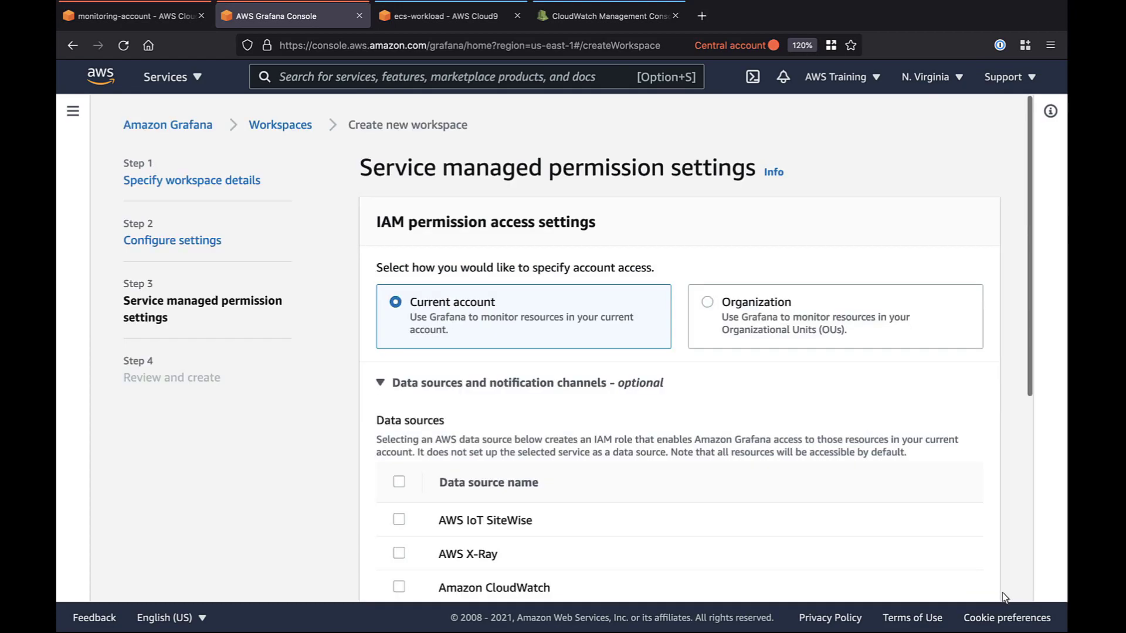
# - Select Amazon Managed Service for Prometheus as the workspace's permitted data source for the current account and create the workspace
pyautogui.scroll(-5, 1031, 604)
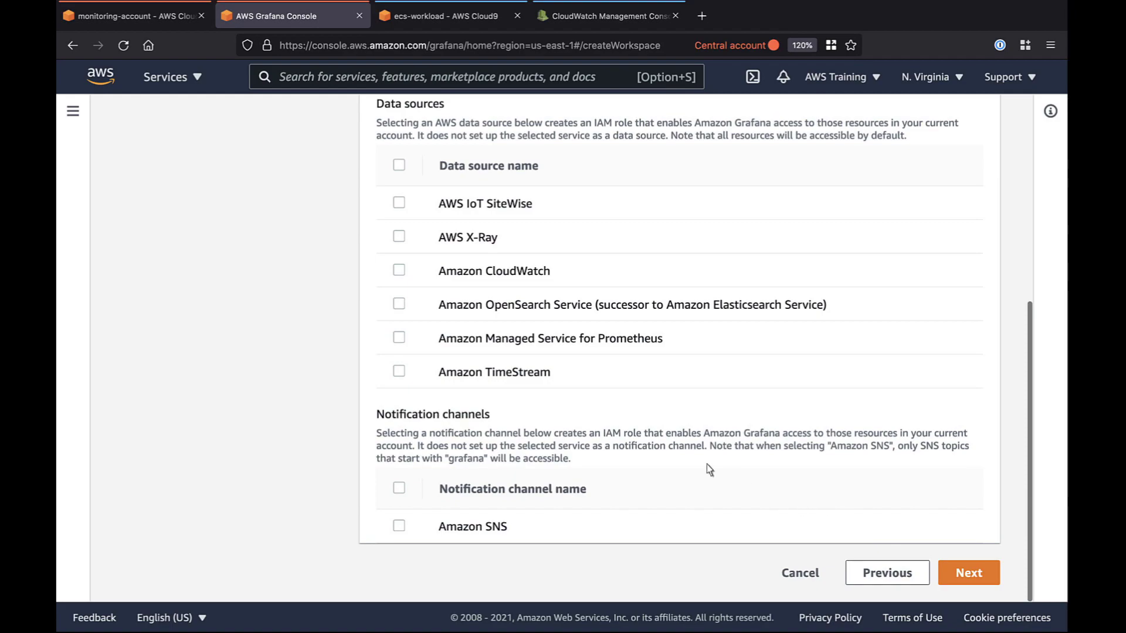
pyautogui.click(400, 338)
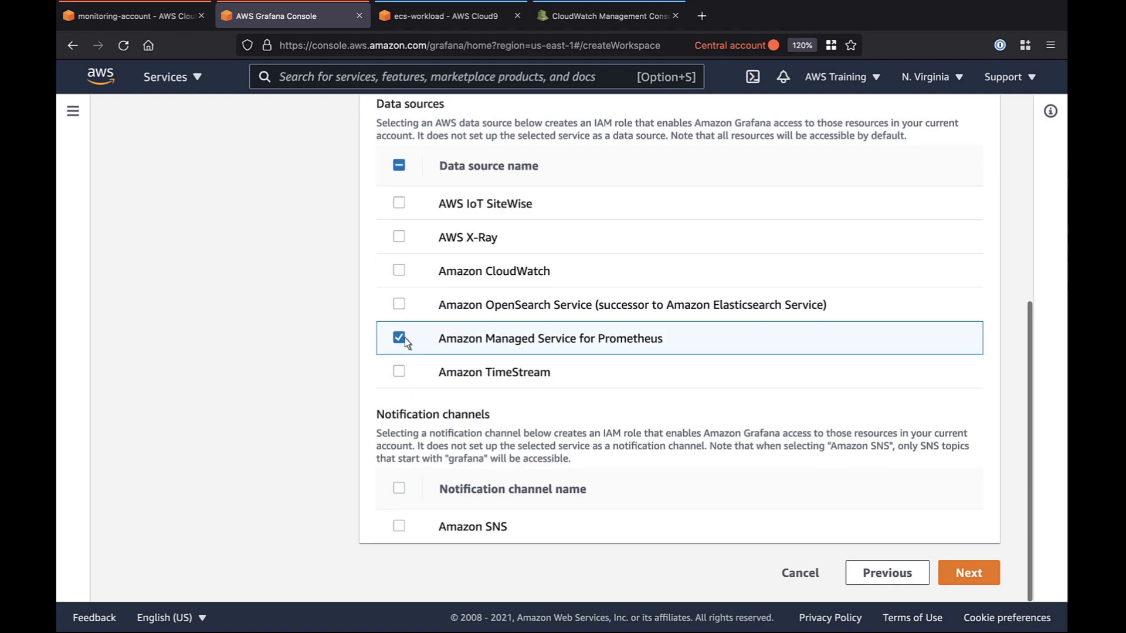
pyautogui.click(950, 582)
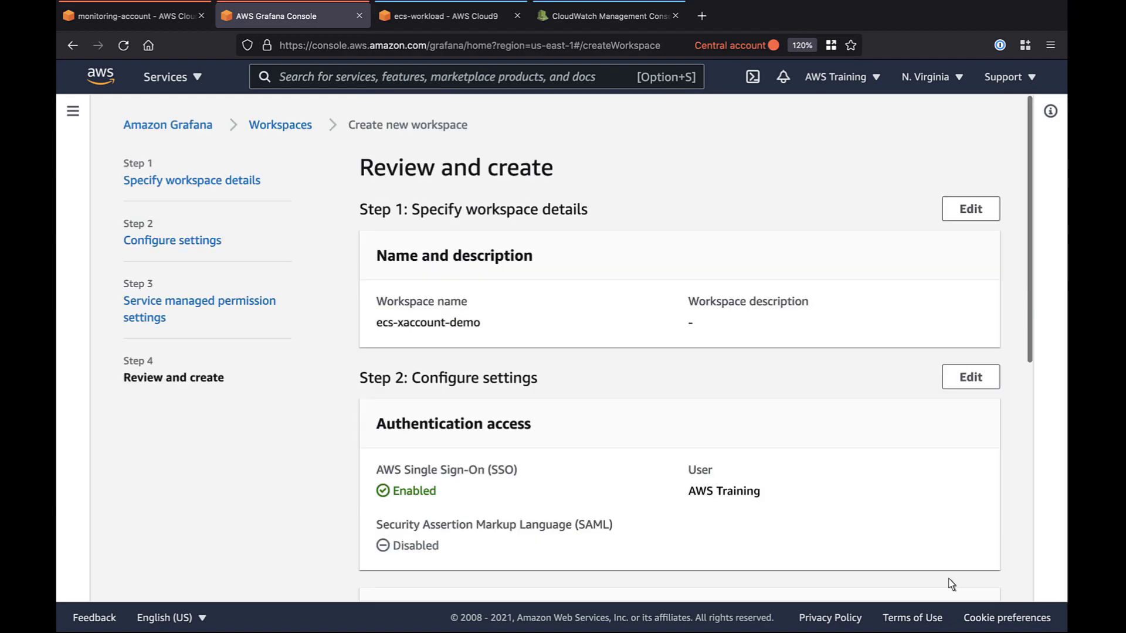
pyautogui.scroll(-7, 1027, 589)
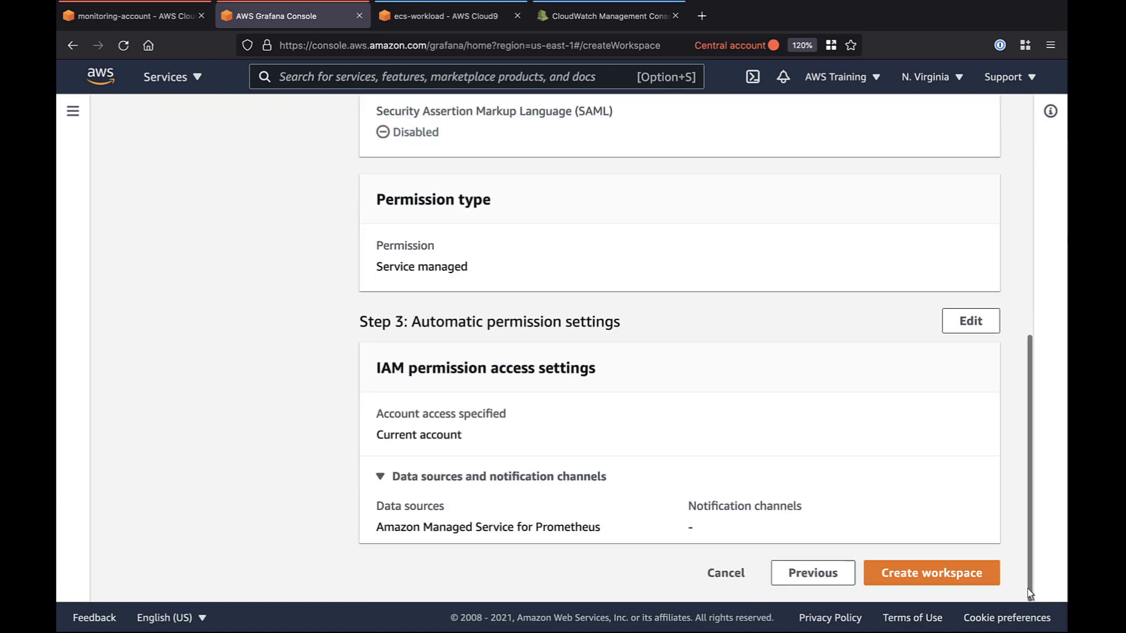
pyautogui.click(931, 584)
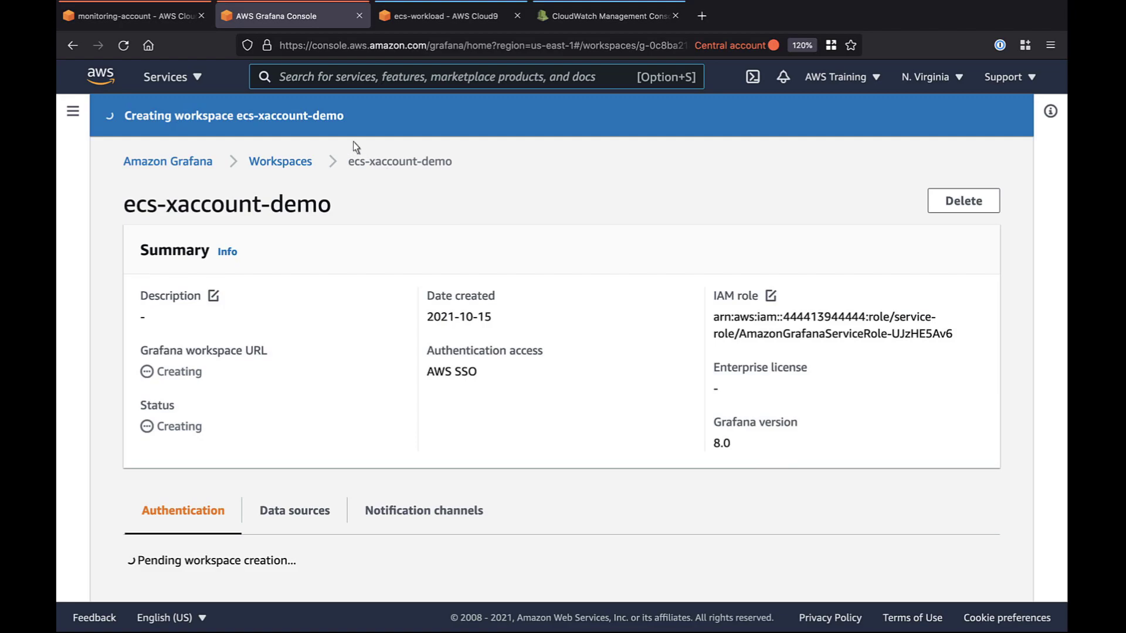
# - Look up the newly created user in AWS Single Sign-On, checking the identity source settings and the user's details
pyautogui.click(280, 85)
pyautogui.write('sso')
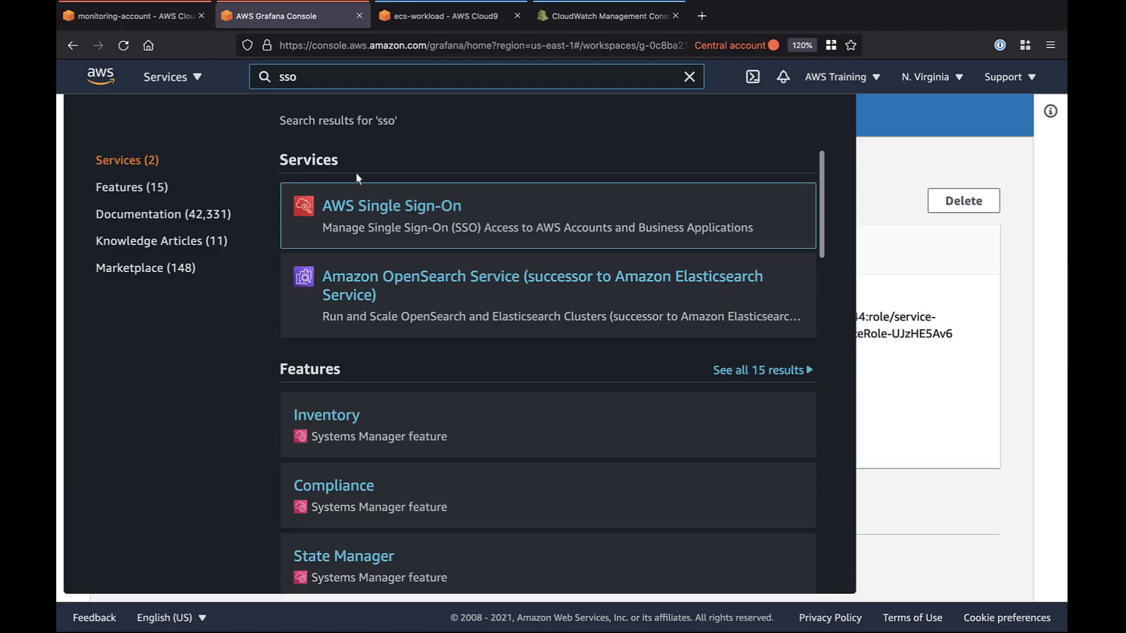
pyautogui.click(385, 206)
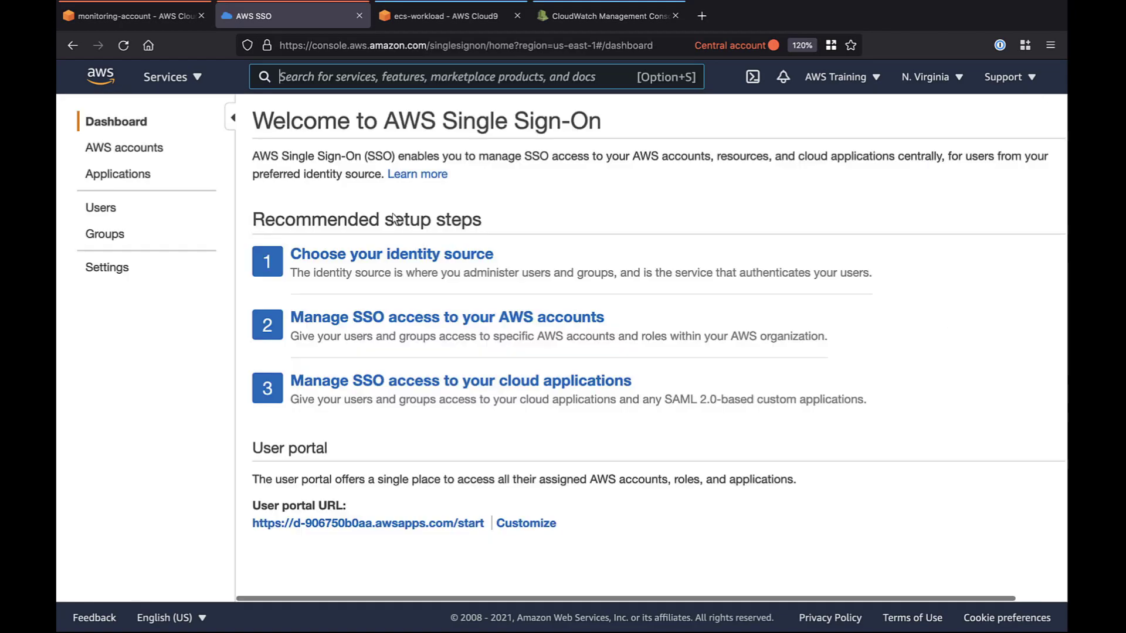
pyautogui.click(385, 257)
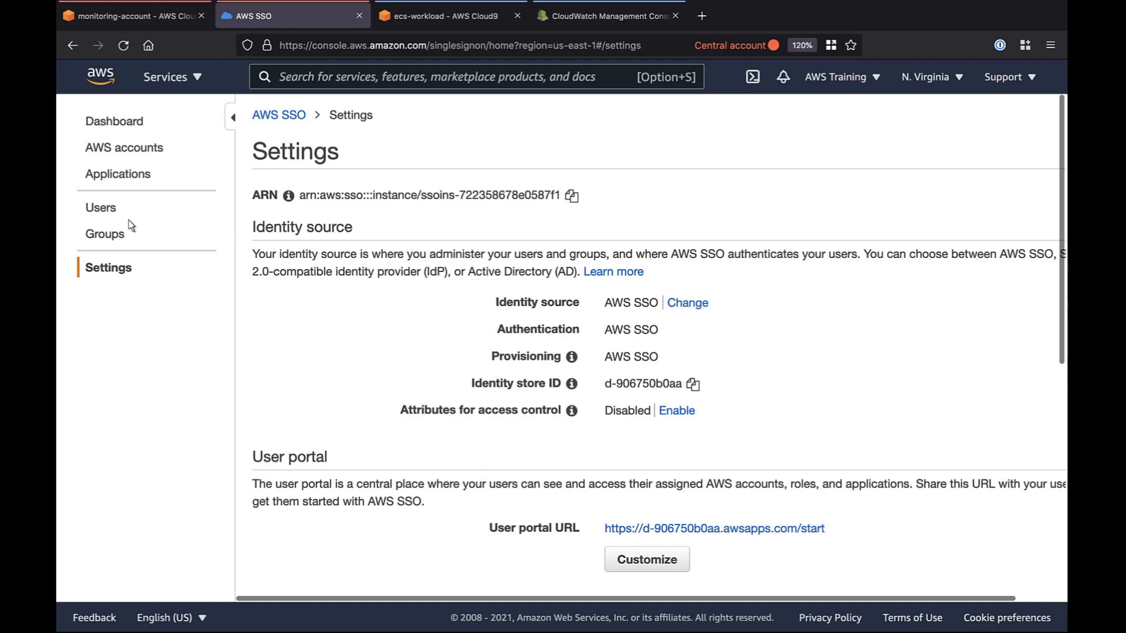
pyautogui.click(100, 211)
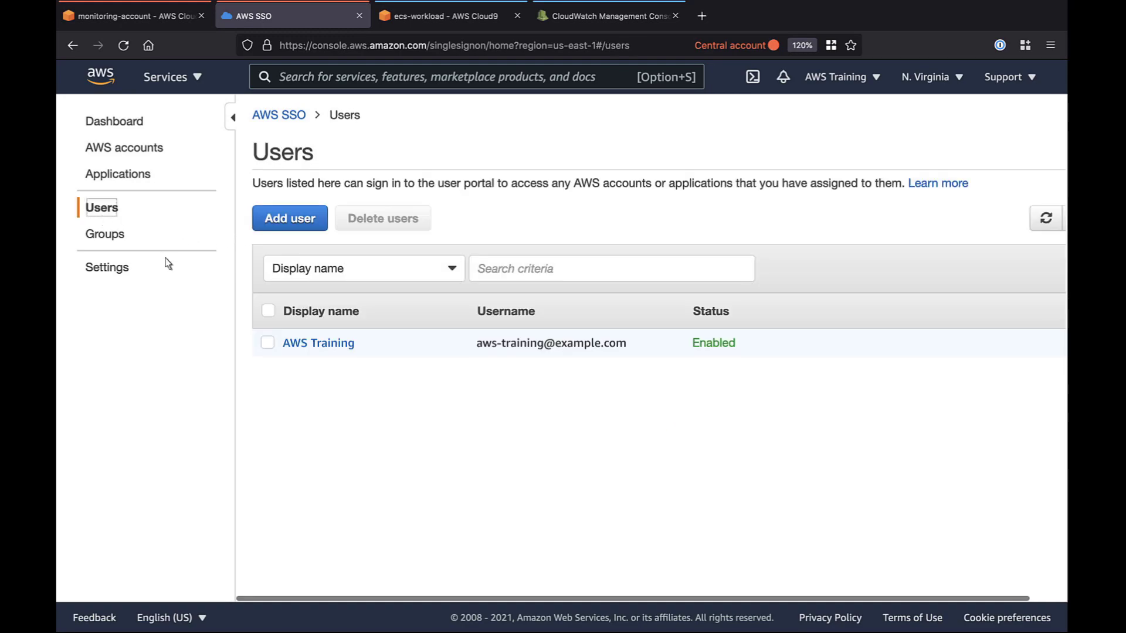
pyautogui.click(311, 344)
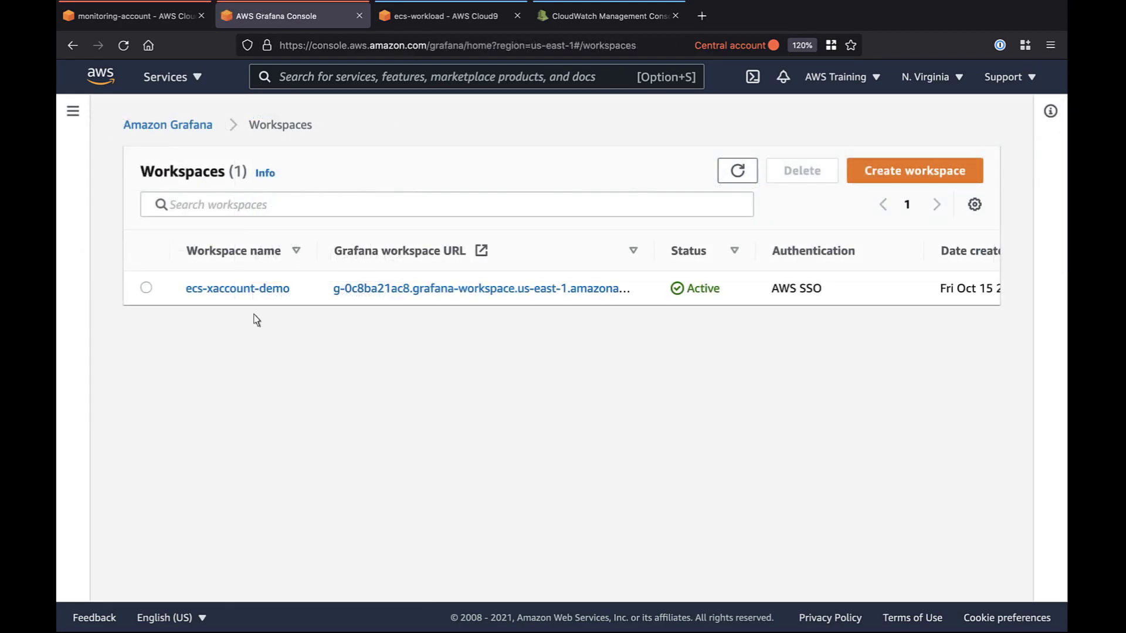
# - Assign the new SSO user to the ecs-xaccount-demo Grafana workspace and make that user an admin
pyautogui.click(238, 293)
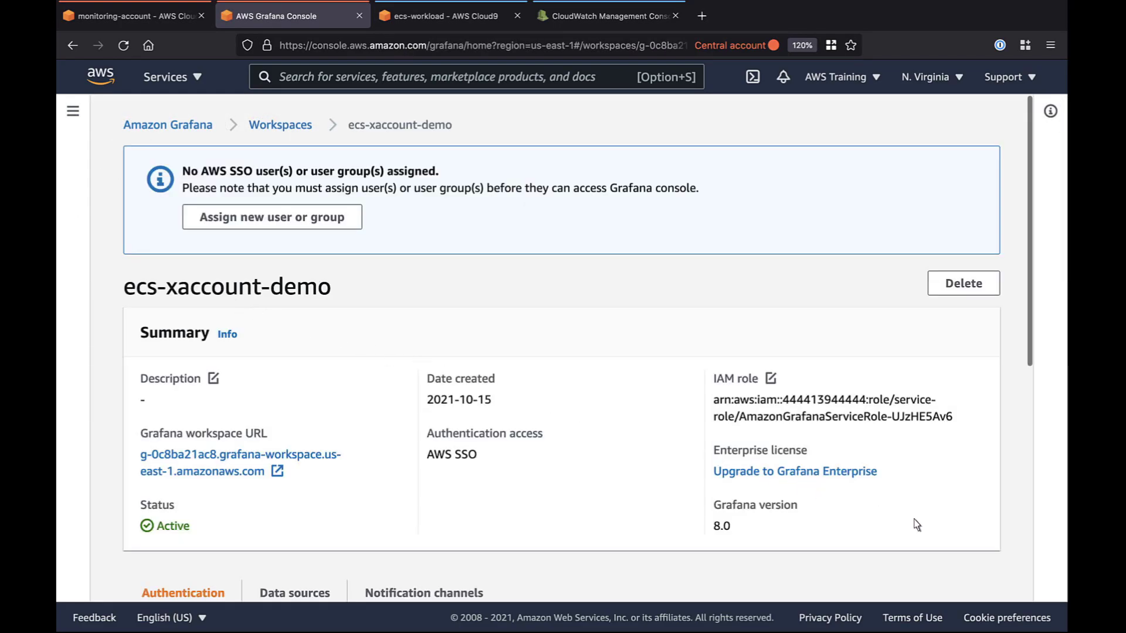
pyautogui.click(1031, 558)
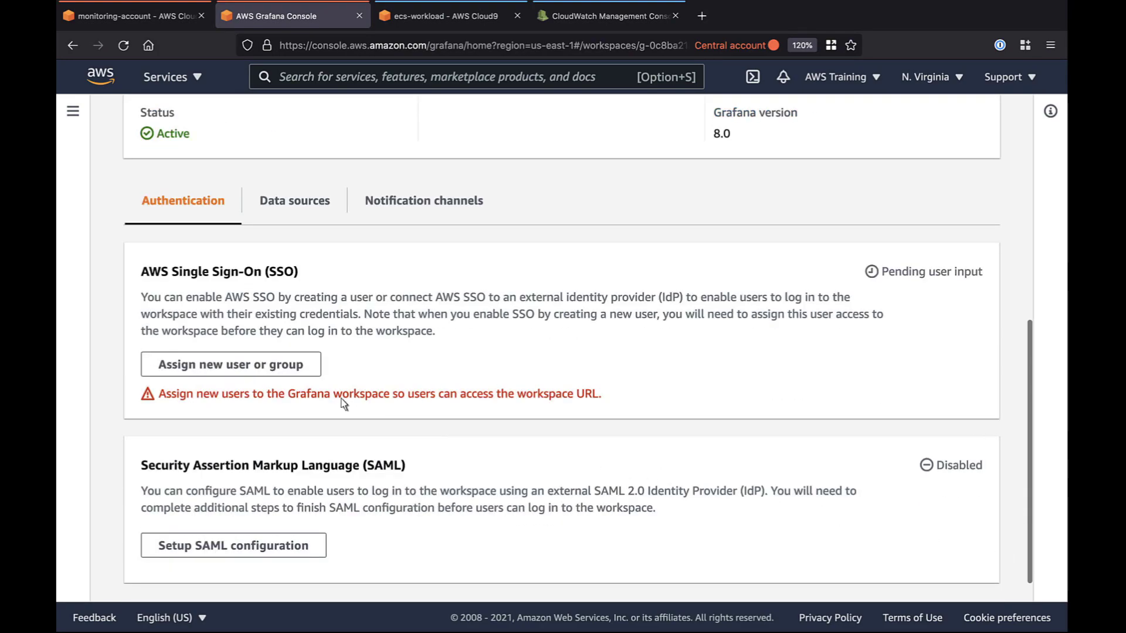
pyautogui.click(224, 370)
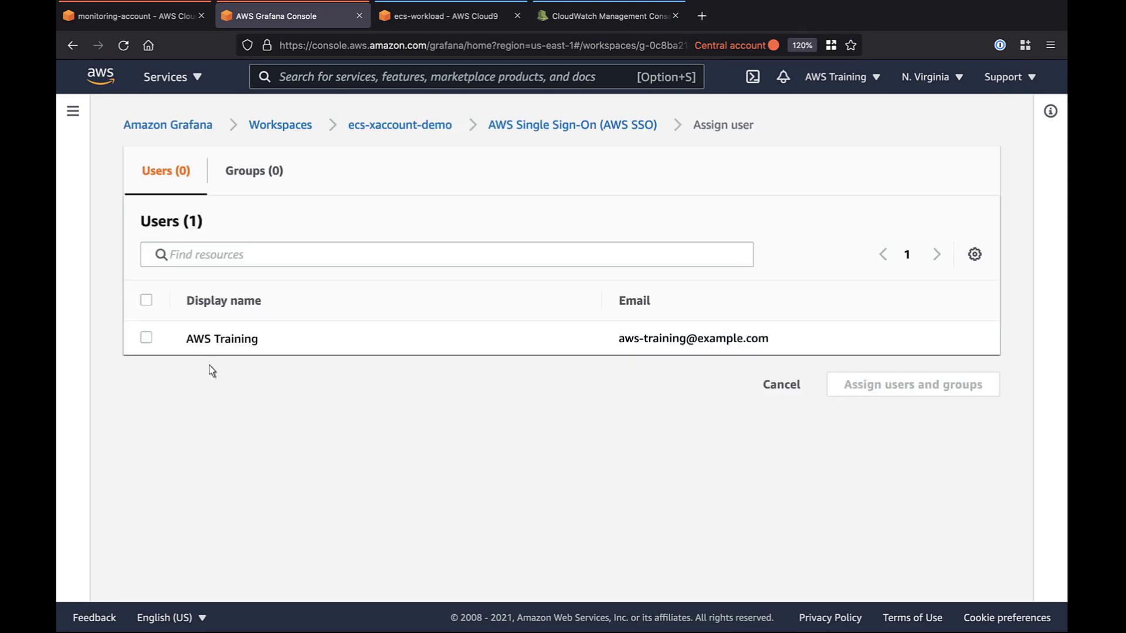
pyautogui.click(149, 338)
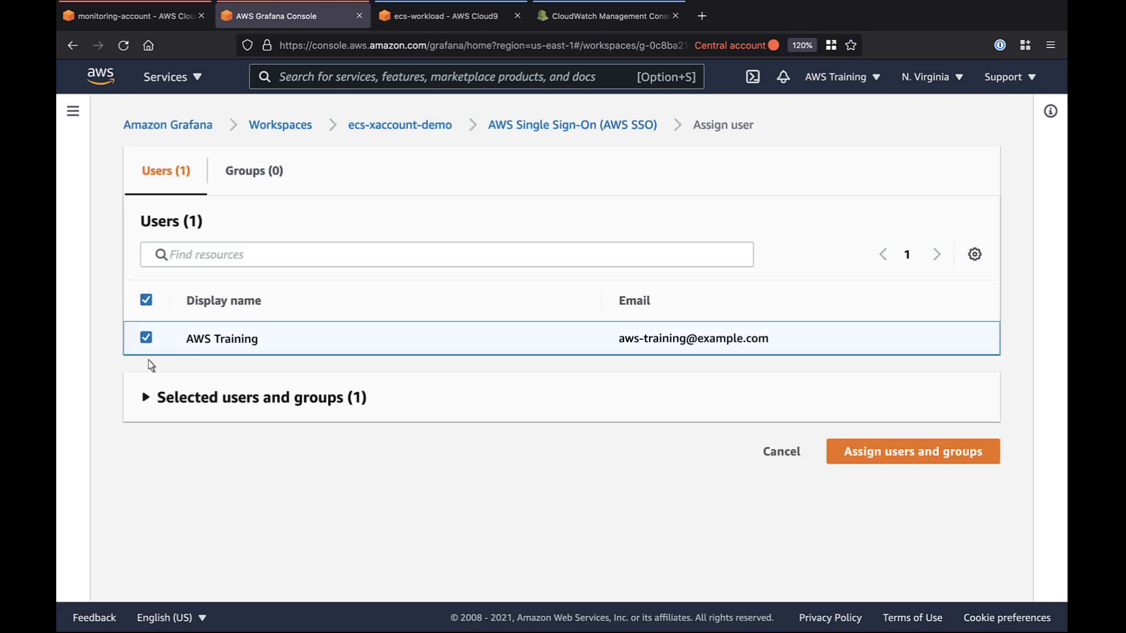
pyautogui.click(145, 395)
pyautogui.click(918, 540)
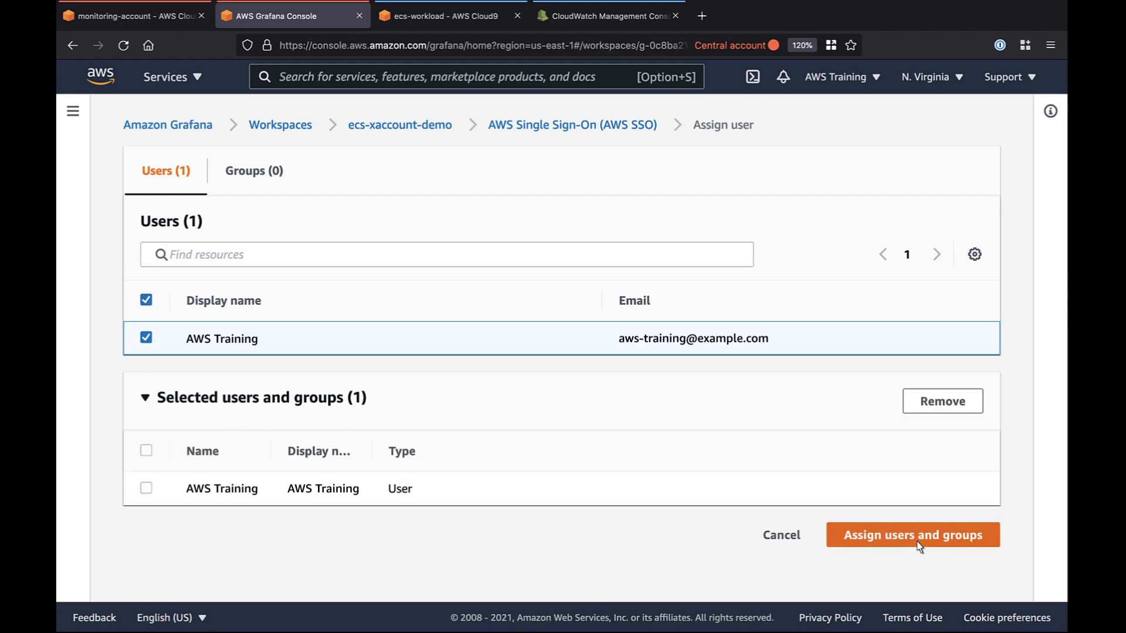
pyautogui.click(147, 418)
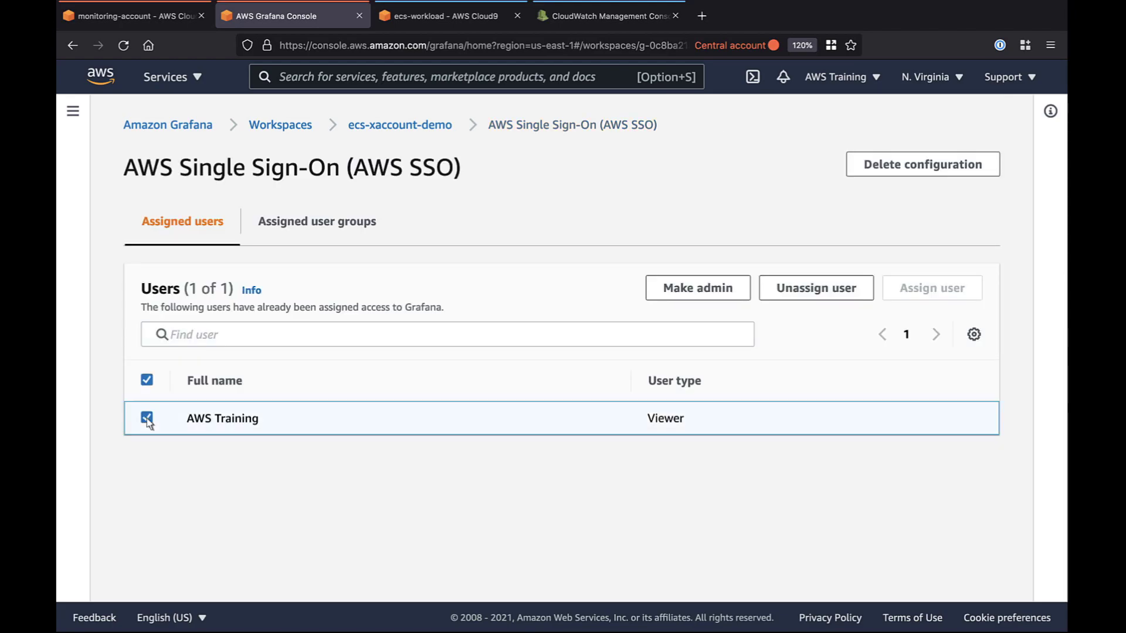
pyautogui.click(699, 297)
# - Open the ecs-xaccount-demo workspace's Grafana URL and sign in with AWS SSO
pyautogui.click(399, 126)
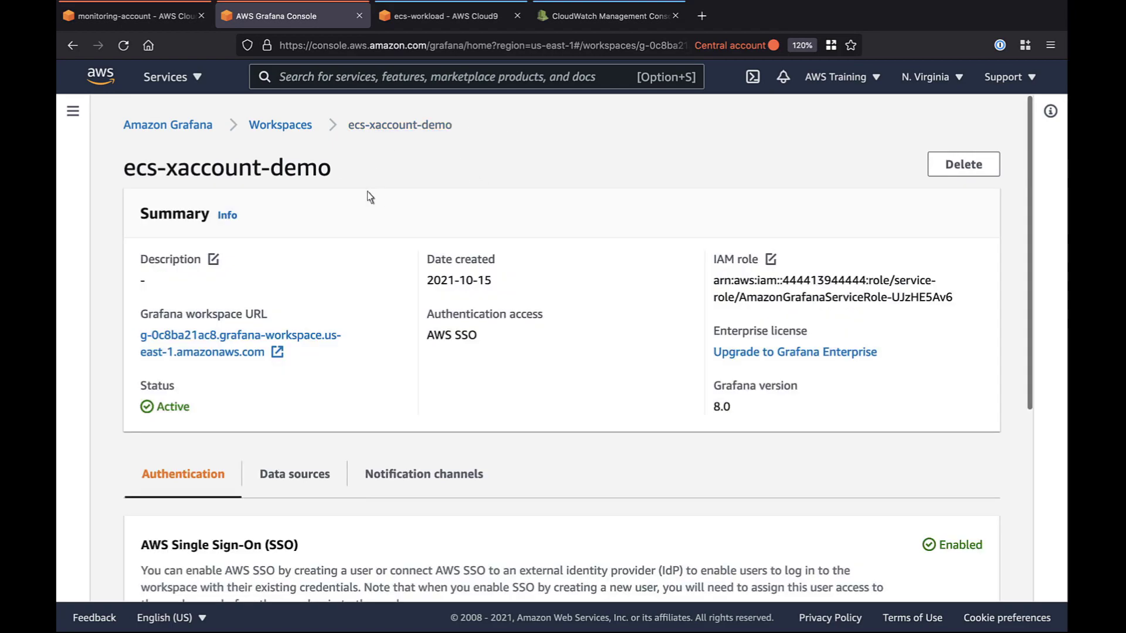
pyautogui.click(280, 356)
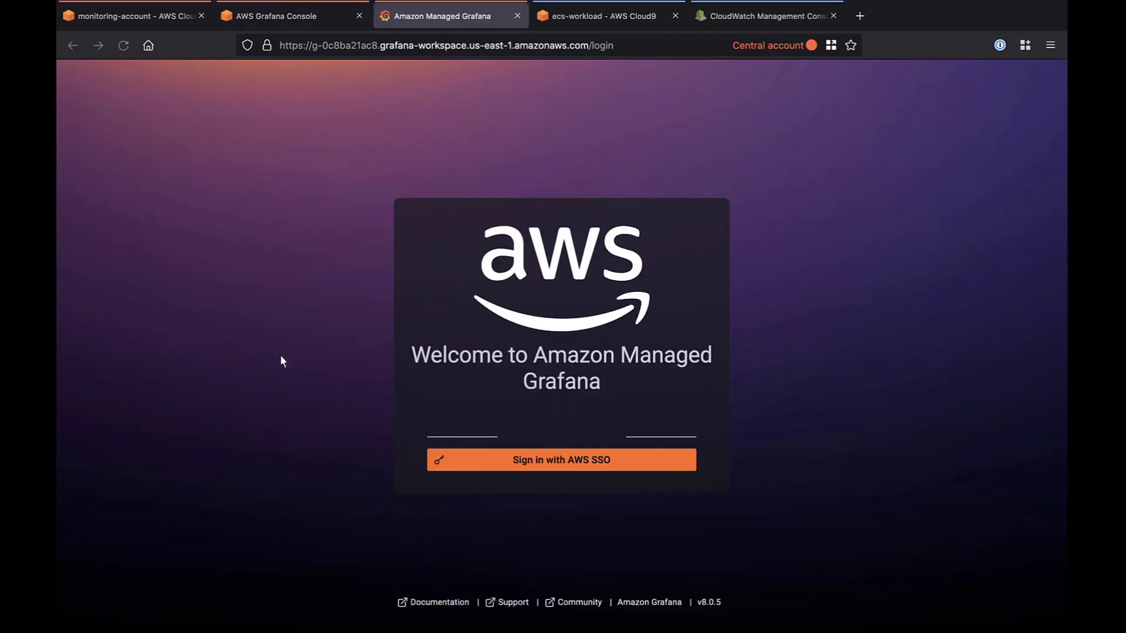
pyautogui.click(557, 464)
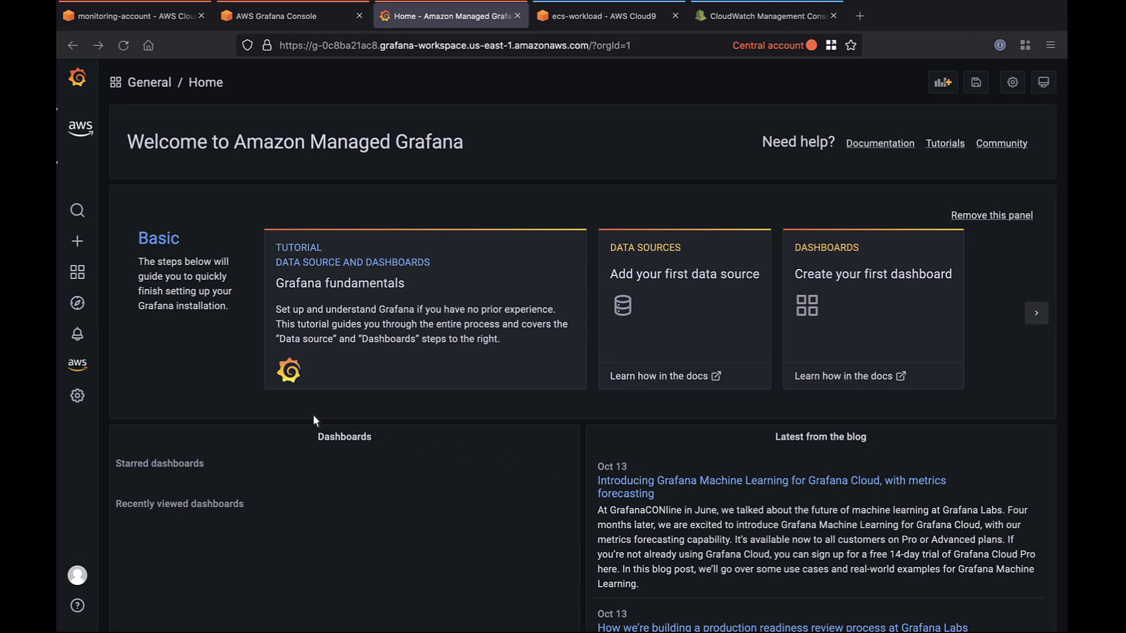
# - Add the ecs-xaccount-metrics-demo Amazon Managed Service for Prometheus workspace from US East (N. Virginia) as a Grafana data source
pyautogui.moveTo(84, 365)
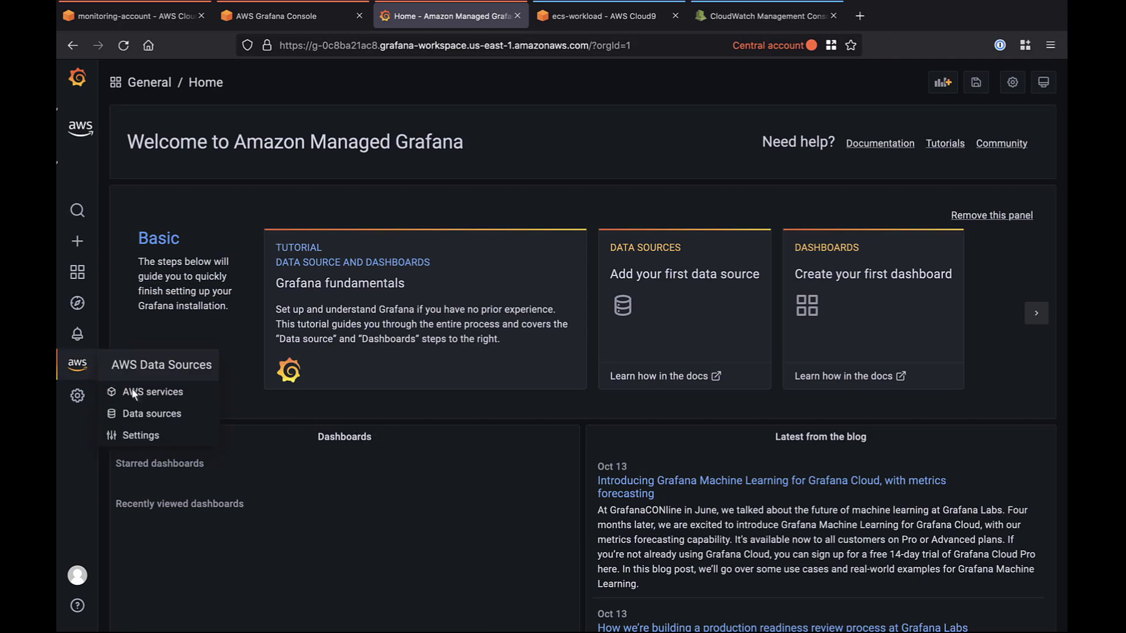
pyautogui.click(156, 400)
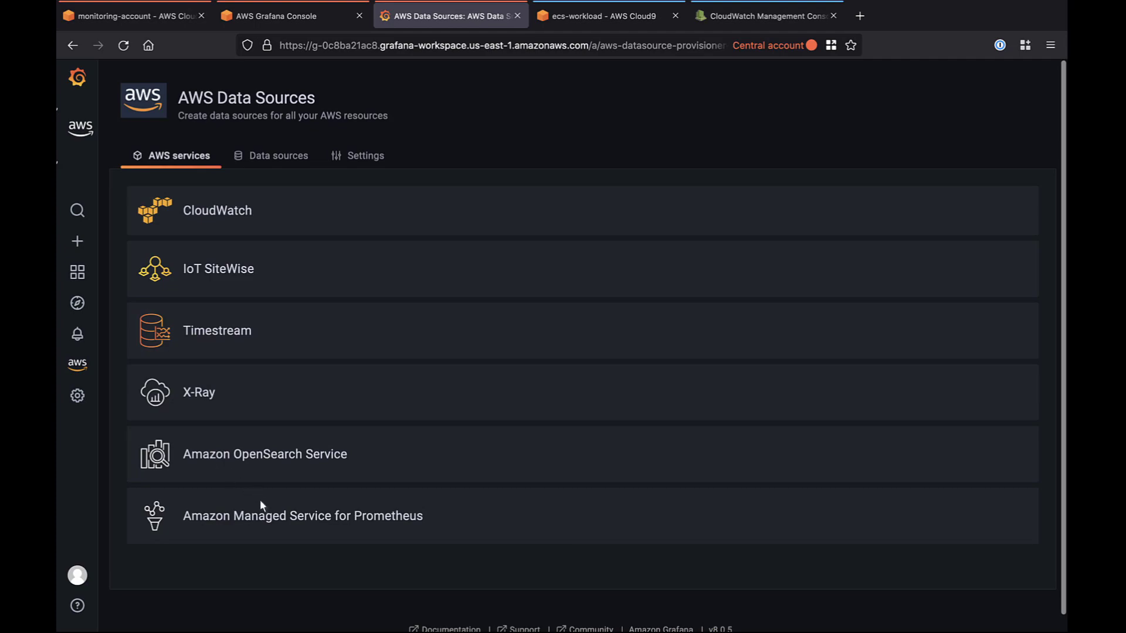
pyautogui.click(287, 527)
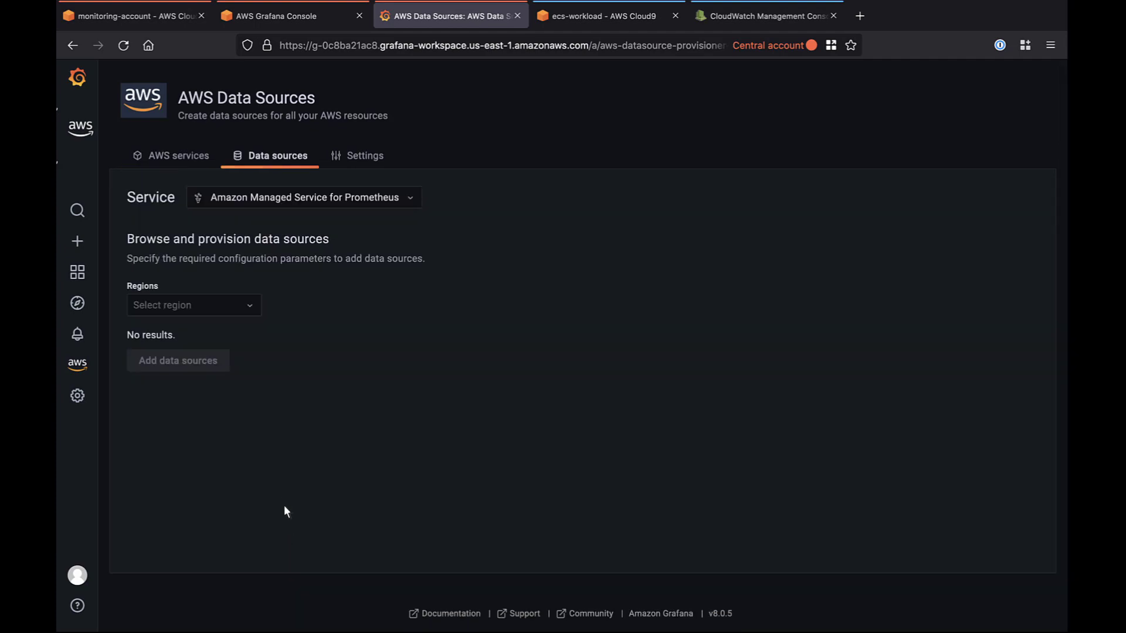
pyautogui.click(251, 305)
pyautogui.scroll(-5, 233, 344)
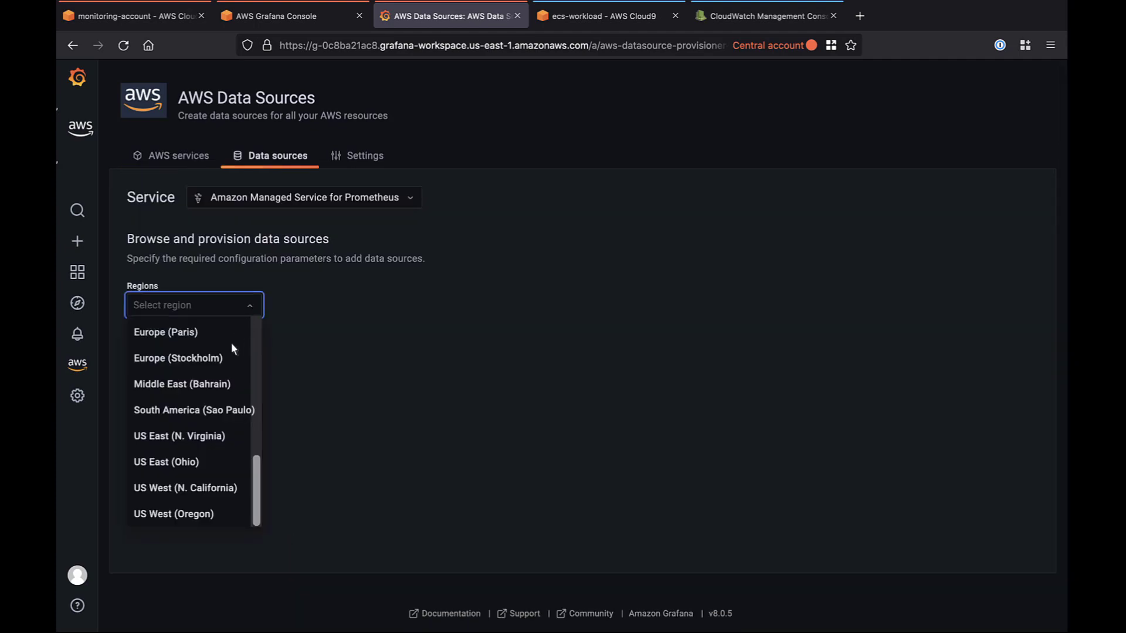
pyautogui.click(182, 437)
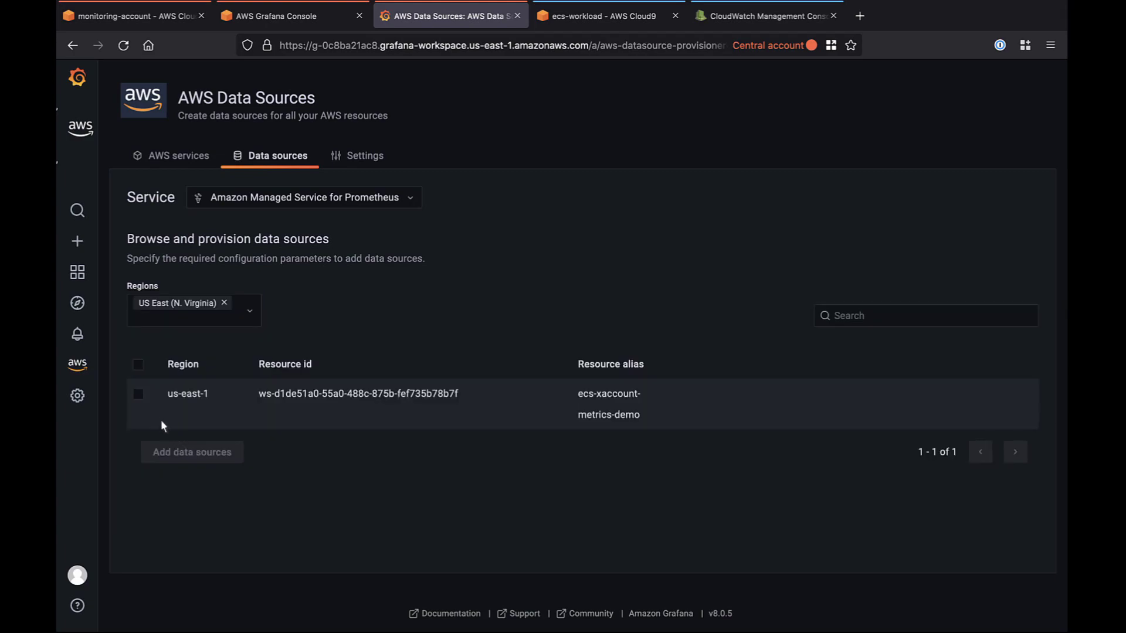
pyautogui.click(139, 394)
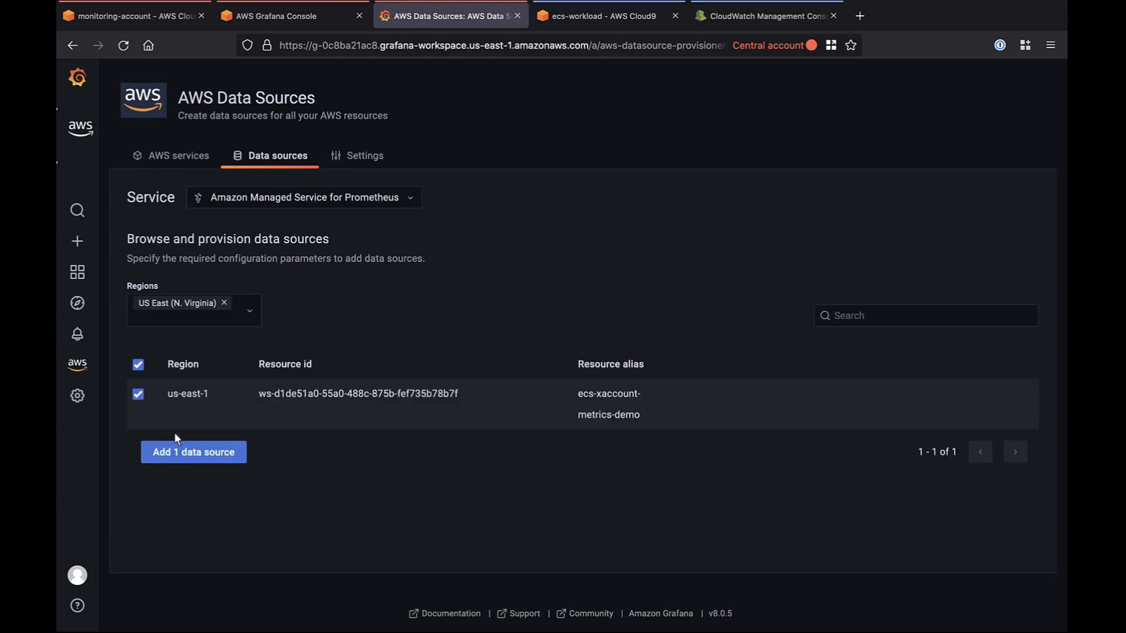
pyautogui.click(196, 455)
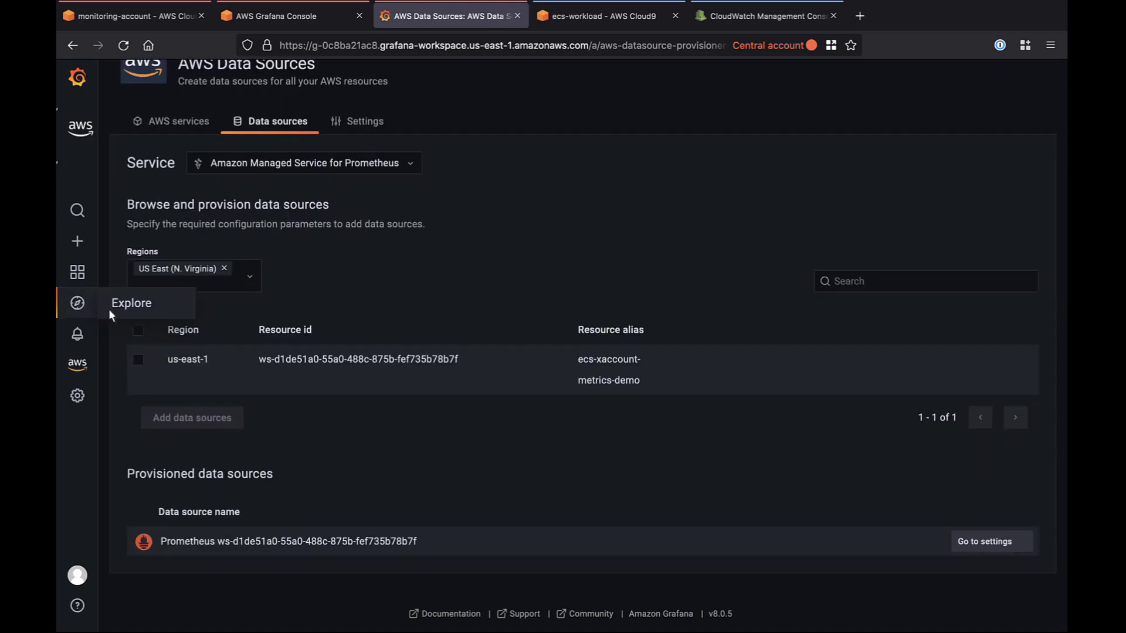
# - Explore the provisioned Prometheus data source and run a query on its up metric
pyautogui.click(139, 316)
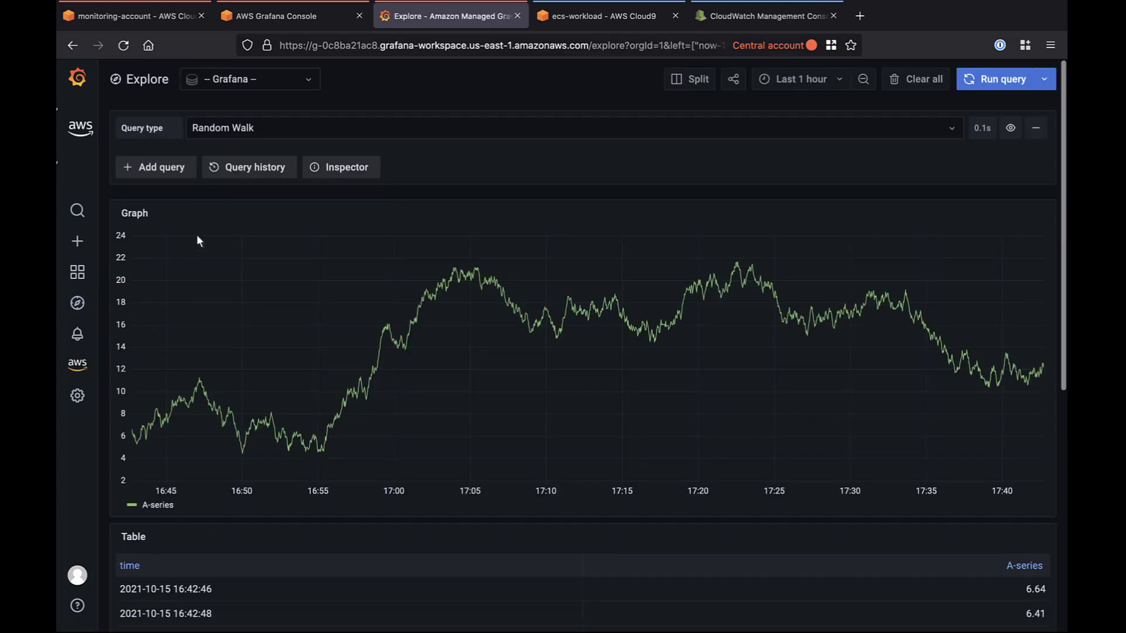
pyautogui.click(309, 80)
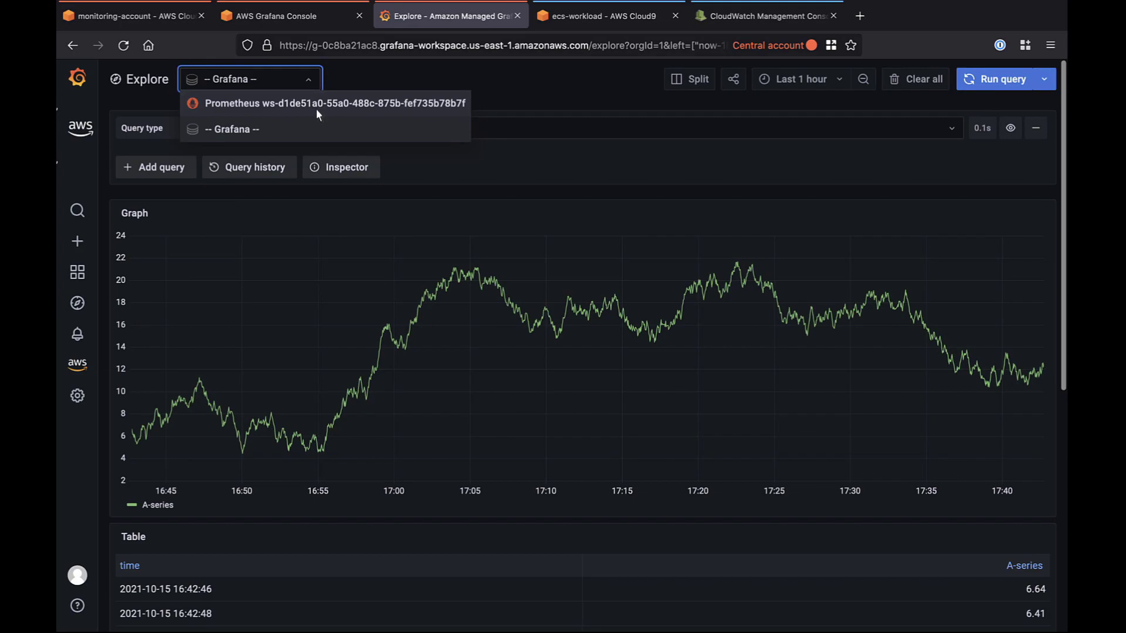
pyautogui.click(317, 109)
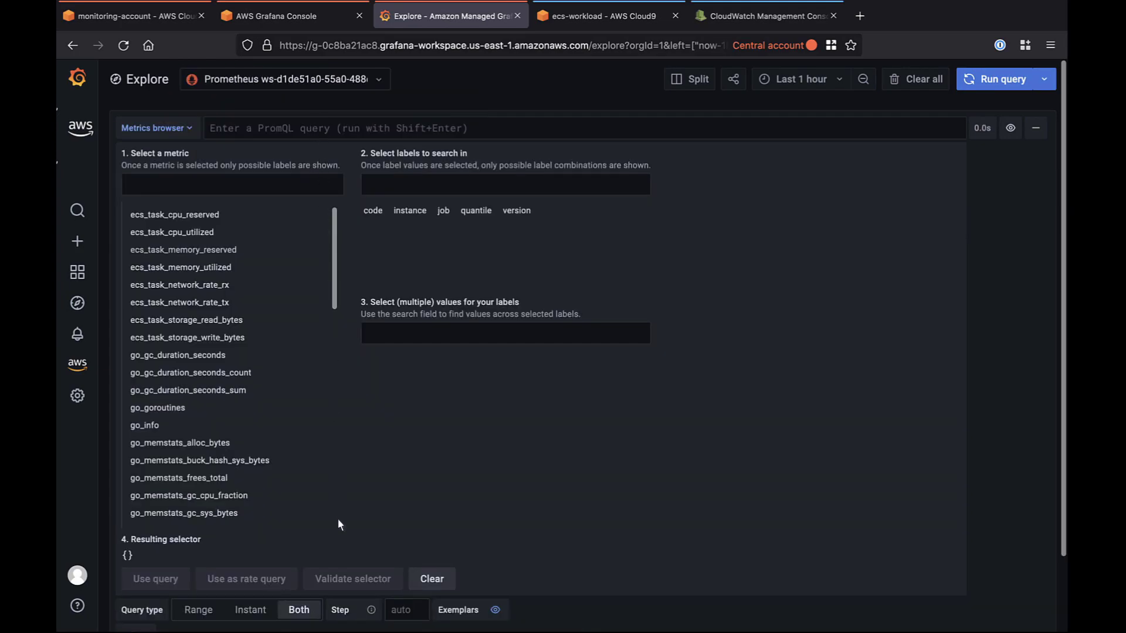
pyautogui.scroll(-10, 338, 519)
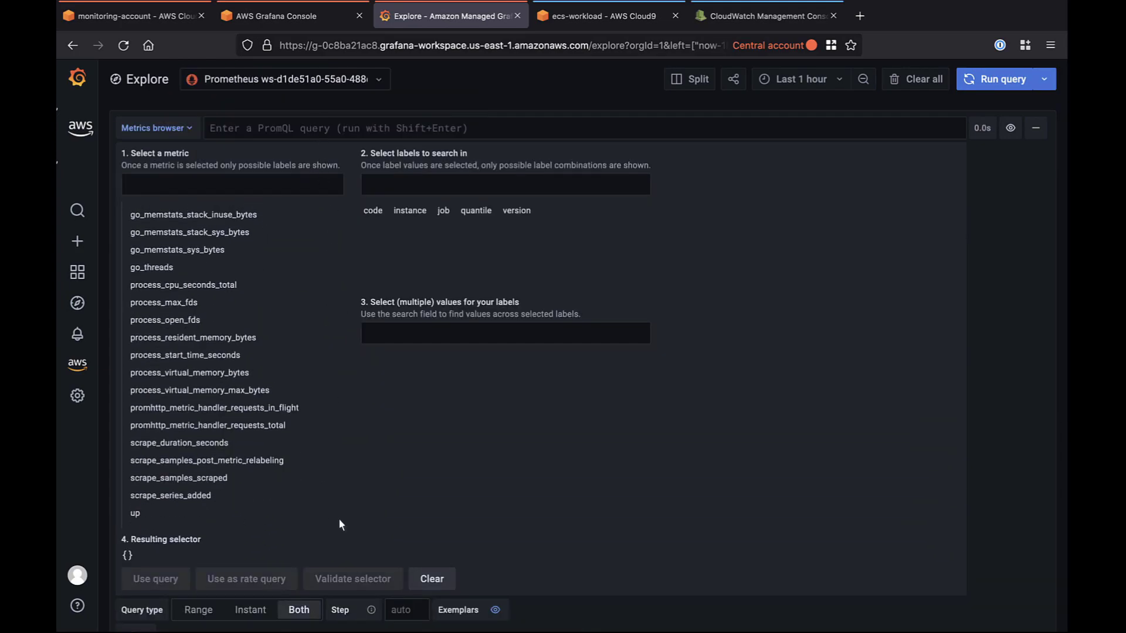
pyautogui.click(136, 514)
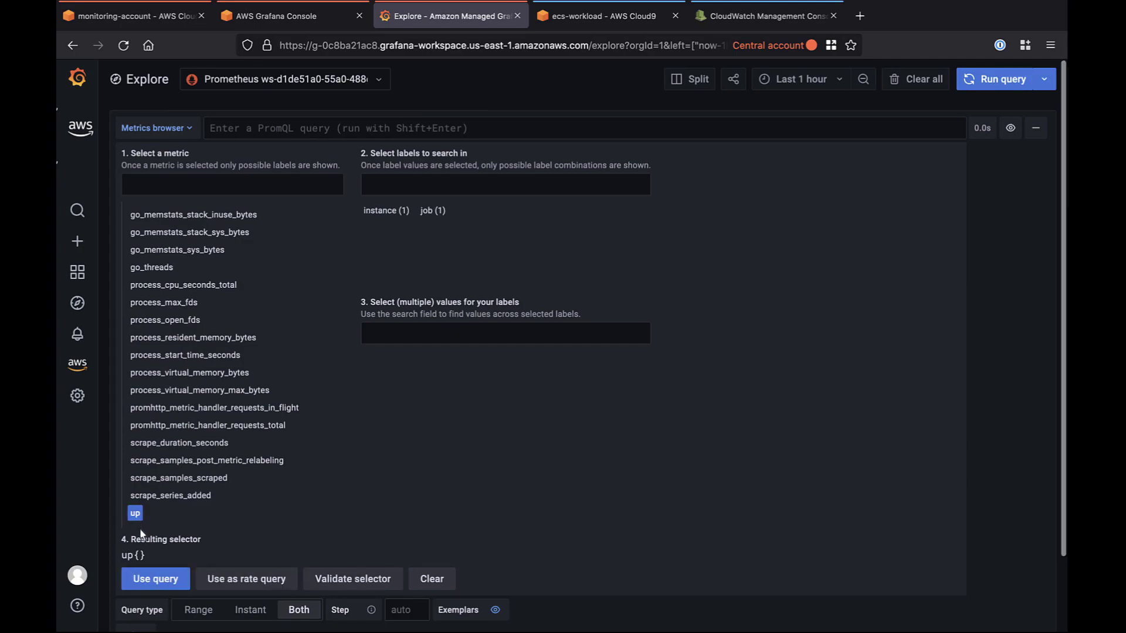
pyautogui.click(151, 581)
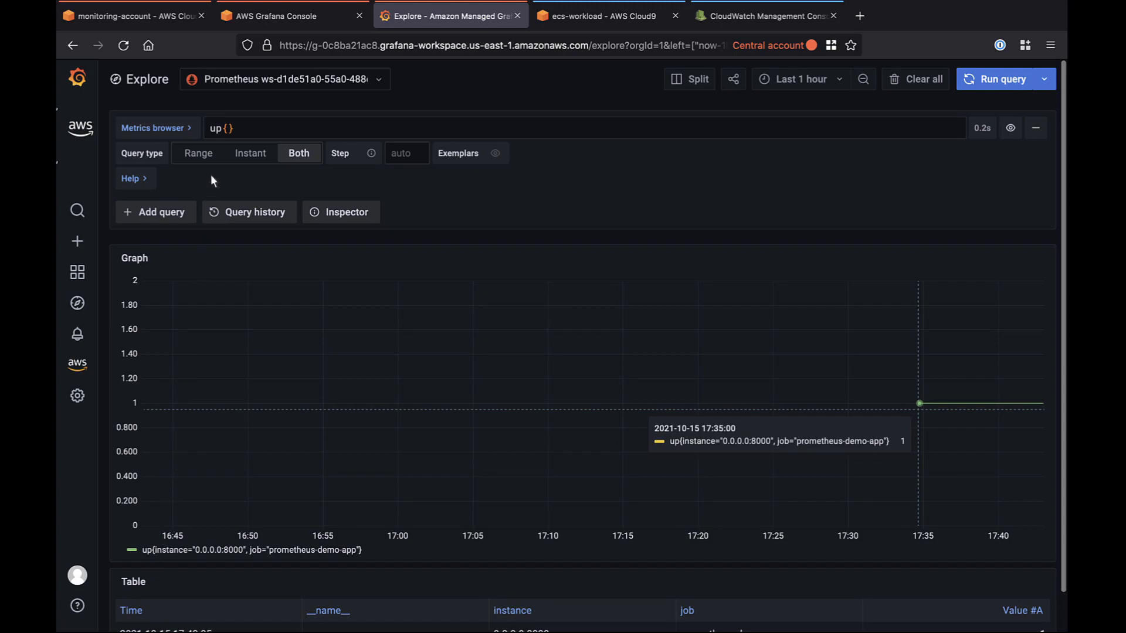
# - Replace the query with rate(promhttp_metric_handler_requests_total[5m]), run it and review the graph and table
pyautogui.click(217, 134)
pyautogui.hotkey('ctrl', 'a')
pyautogui.press('BackSpace')
pyautogui.write('rate()')
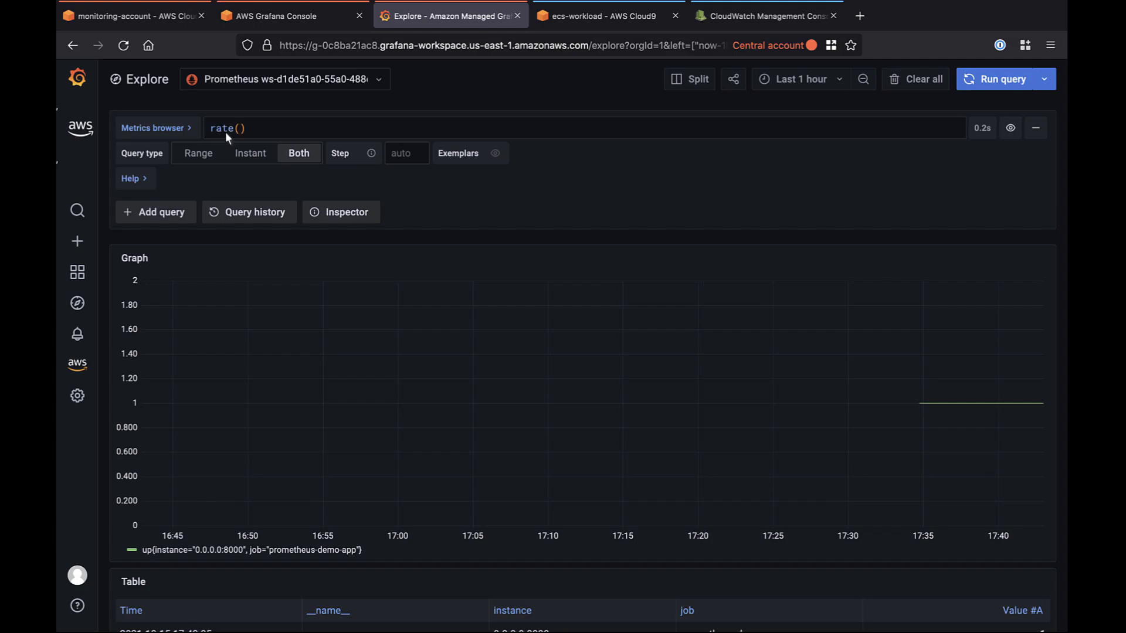
pyautogui.write('prom')
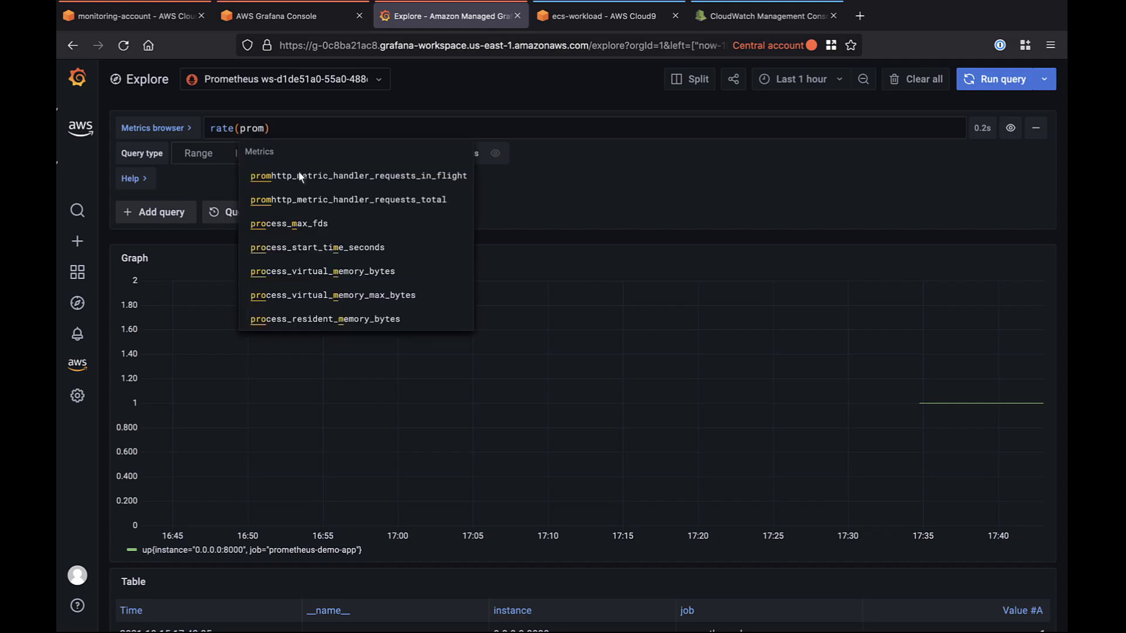
pyautogui.click(346, 203)
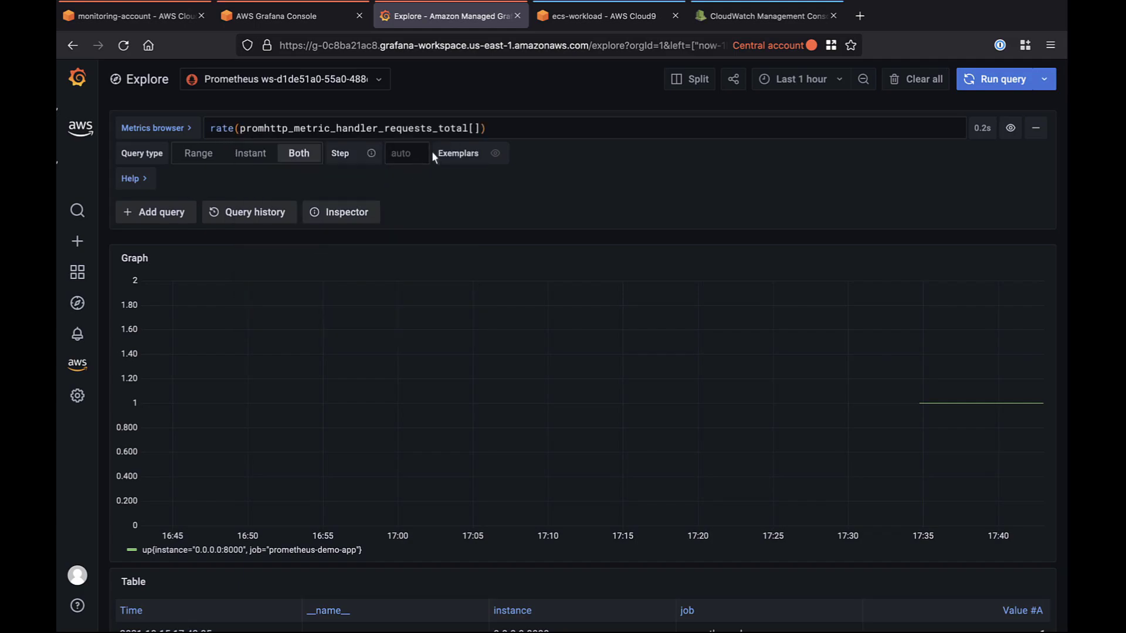
pyautogui.click(473, 128)
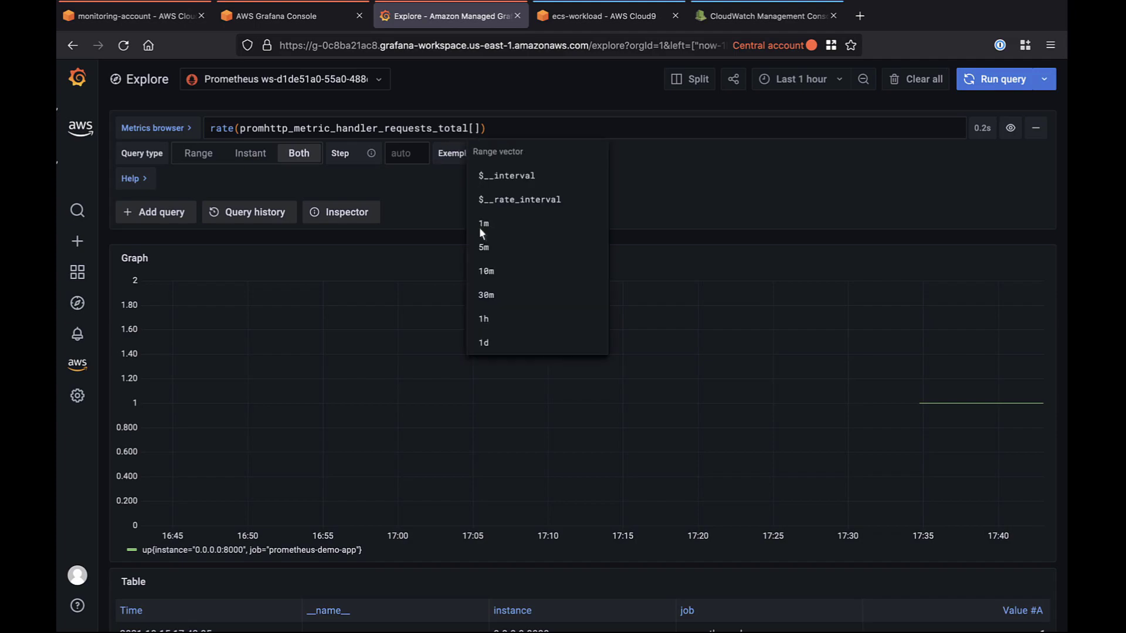
pyautogui.click(483, 248)
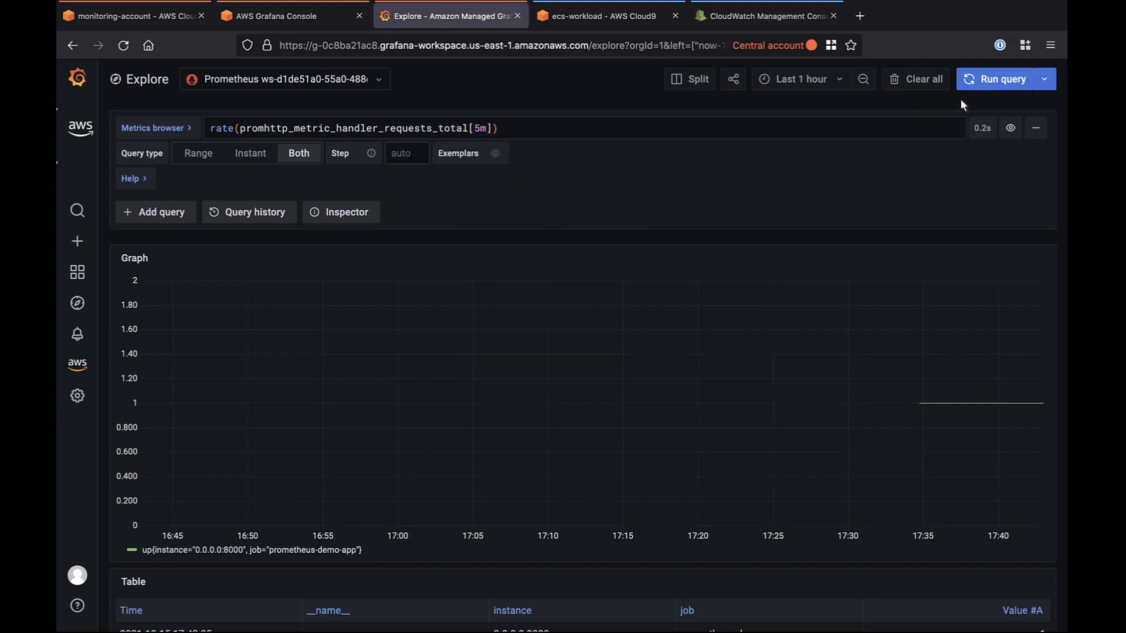
pyautogui.click(1009, 85)
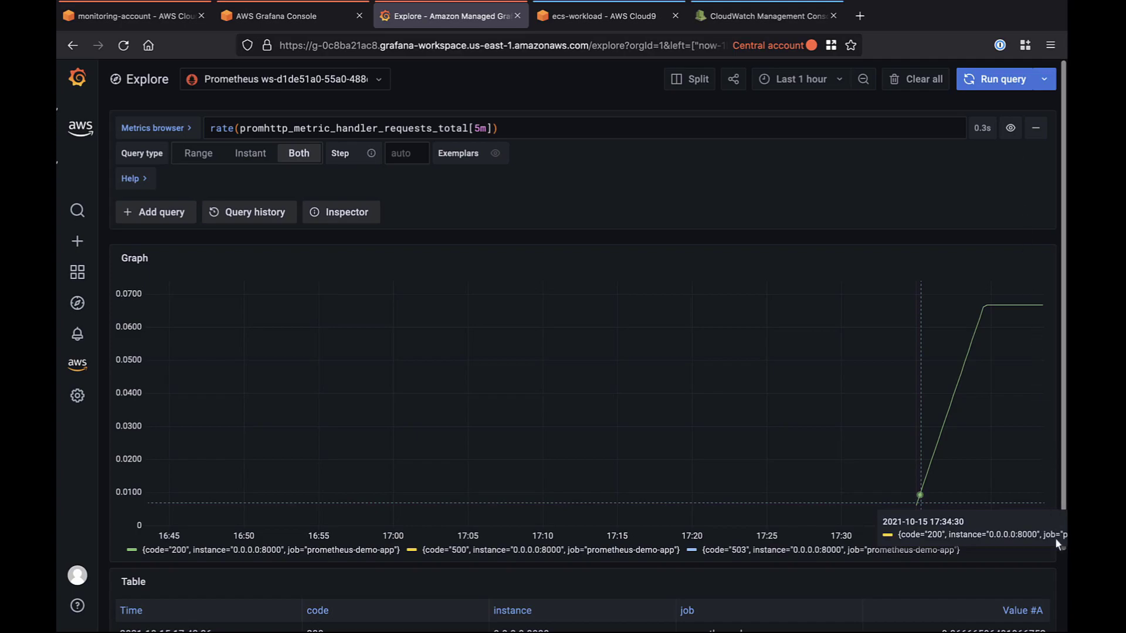
pyautogui.scroll(-3, 1064, 616)
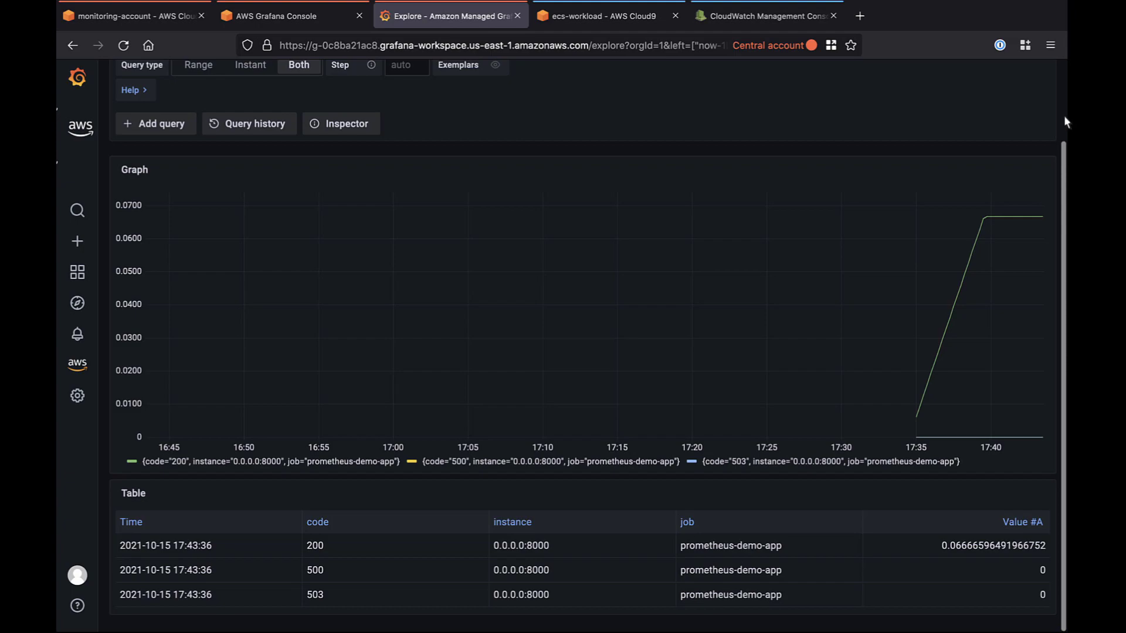
# - Query the ecs_task_cpu_utilized metric from the metrics browser in place of the request rate
pyautogui.scroll(2, 1068, 123)
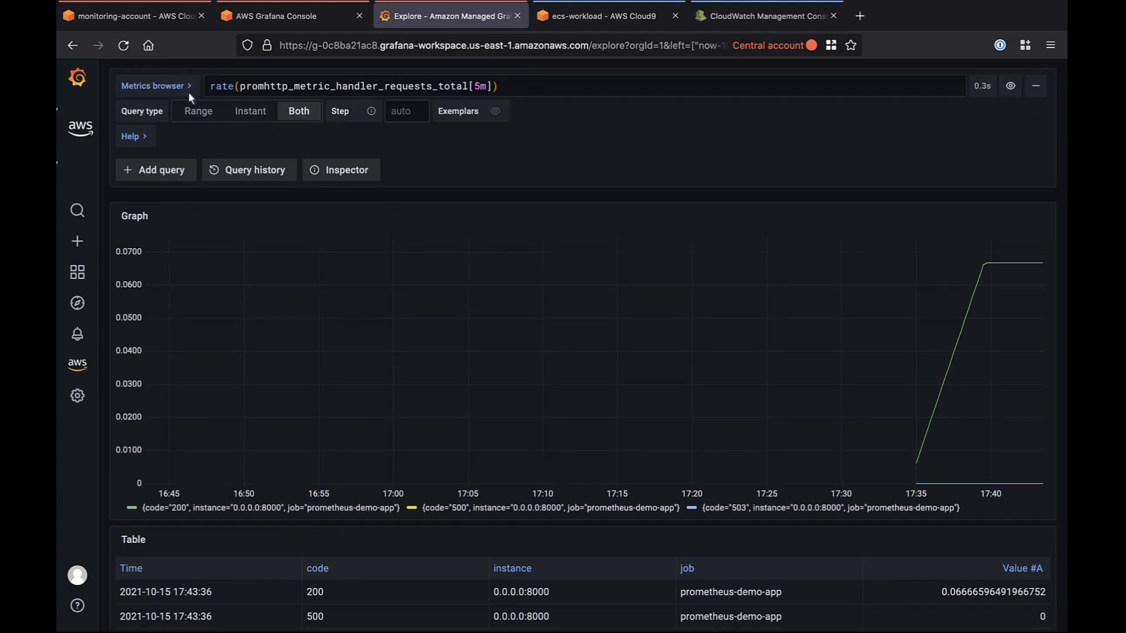
pyautogui.click(155, 86)
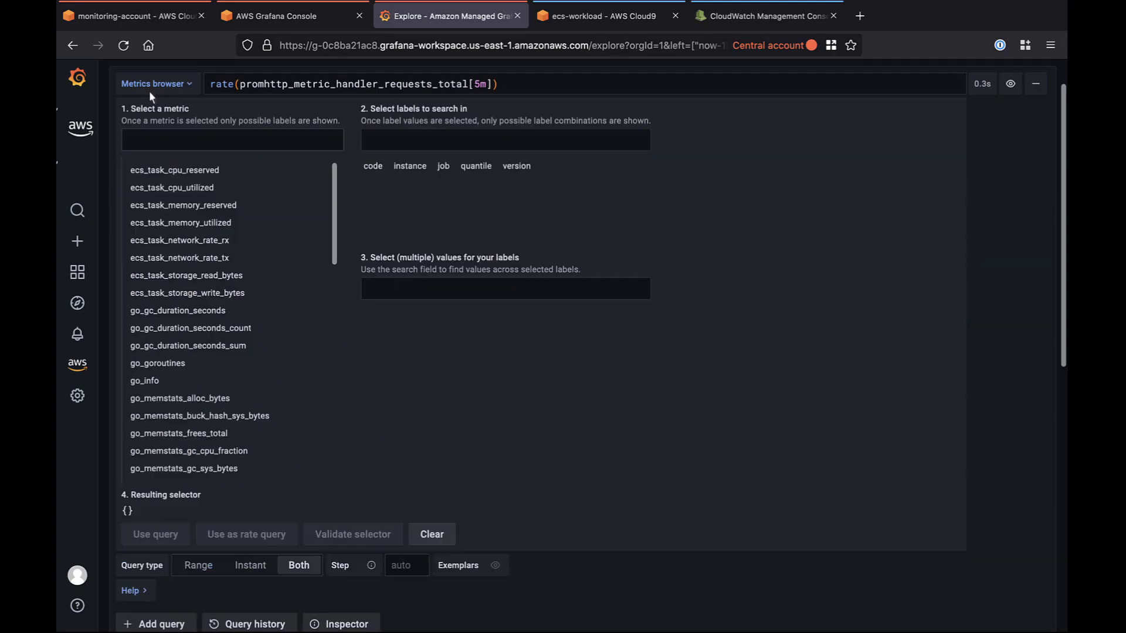
pyautogui.click(172, 189)
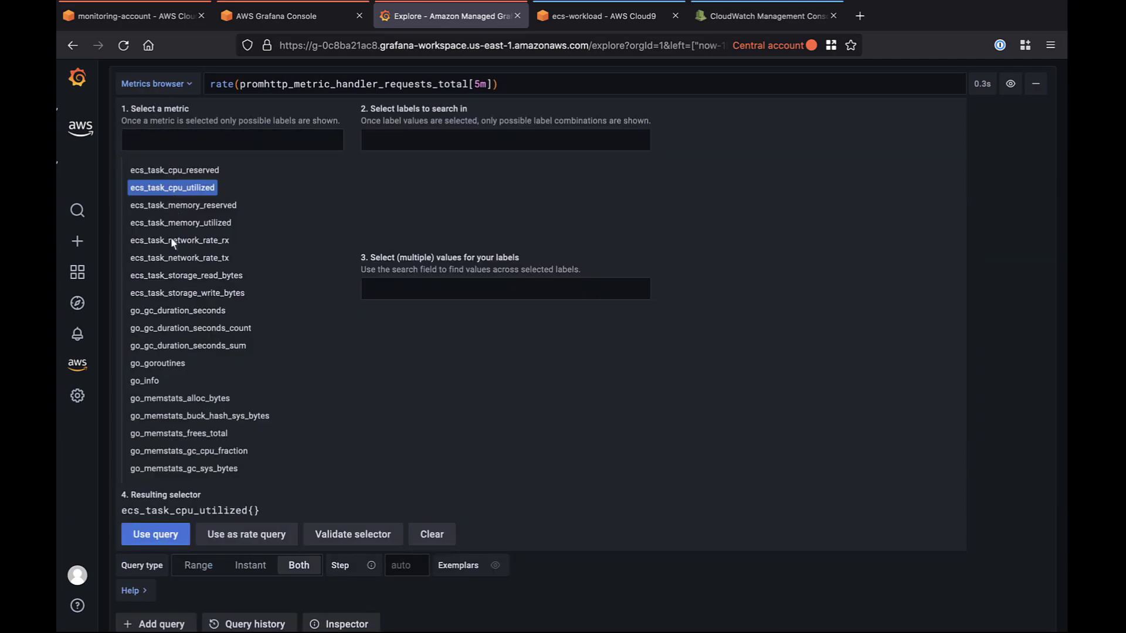
pyautogui.click(148, 537)
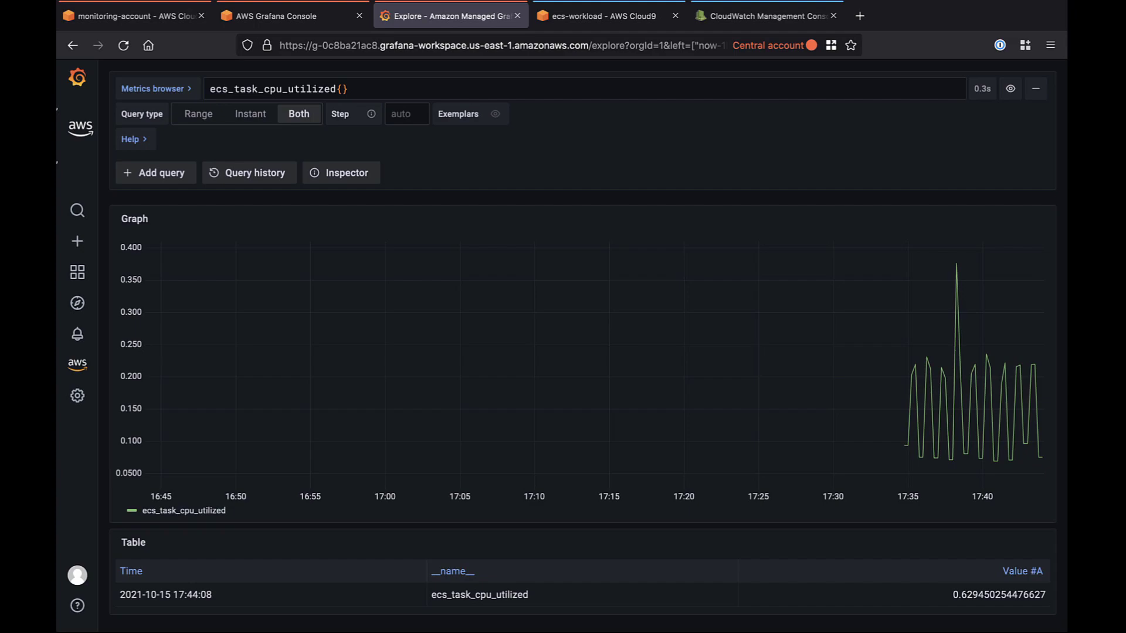